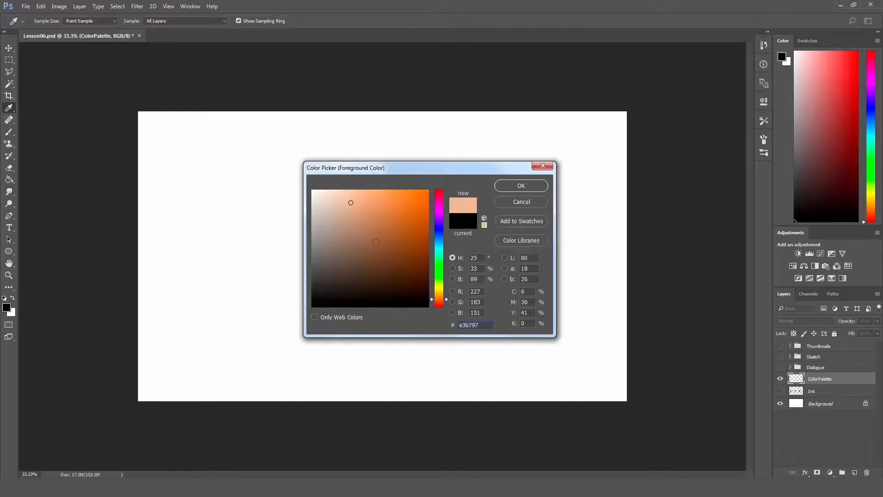
# Step: Set the foreground colour to the light skin tone #e1bfa7
pyautogui.moveTo(339, 199)
pyautogui.mouseDown()
pyautogui.moveTo(334, 194)
pyautogui.moveTo(341, 202)
pyautogui.mouseUp()
pyautogui.click(520, 186)
pyautogui.press('v')
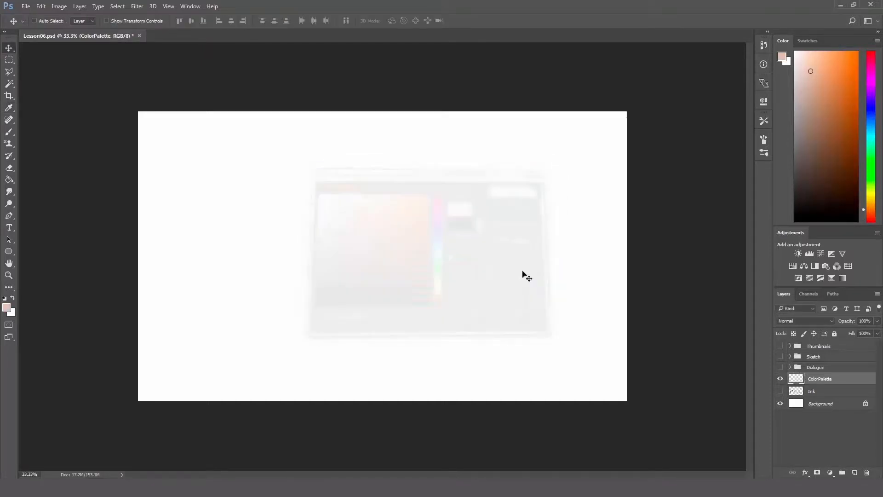
# Step: Create a small skin-toned square on the ColorPalette layer by filling a square selection, and clear the selection
pyautogui.click(11, 60)
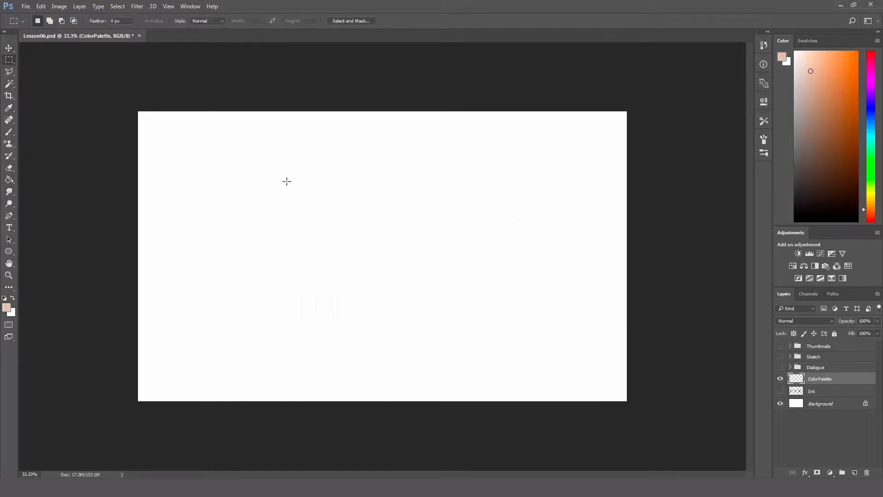
pyautogui.moveTo(286, 180); pyautogui.dragTo(317, 212)
pyautogui.press('g')
pyautogui.click(306, 202)
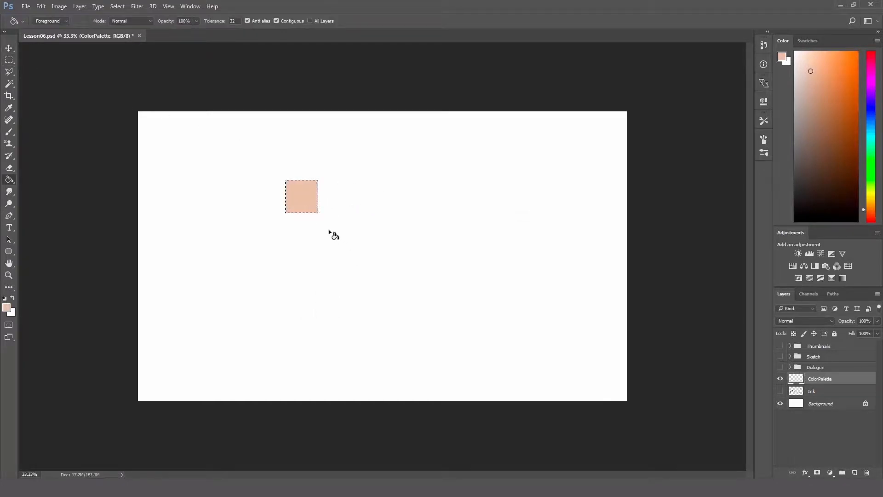
pyautogui.hotkey('ctrl', 'd')
# Step: Duplicate the skin-toned square's layer, place the copy directly below the original and lock its transparent pixels
pyautogui.press('z')
pyautogui.click(315, 198)
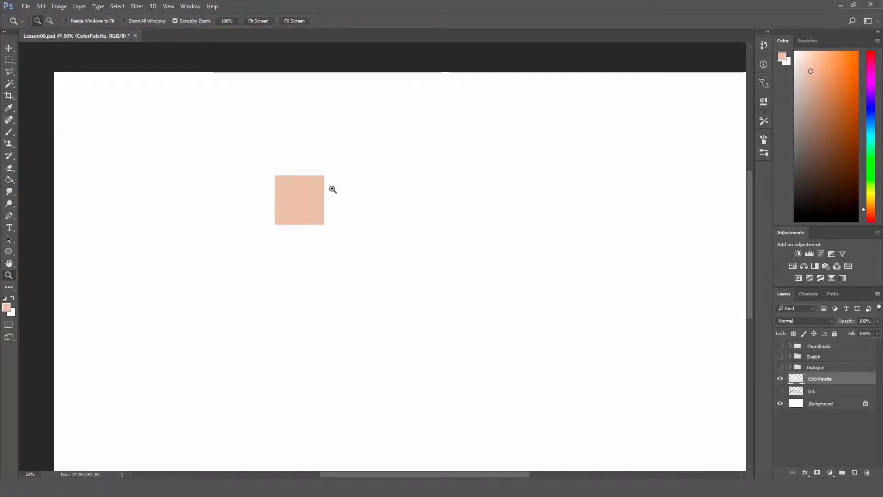
pyautogui.click(335, 187)
pyautogui.press('h')
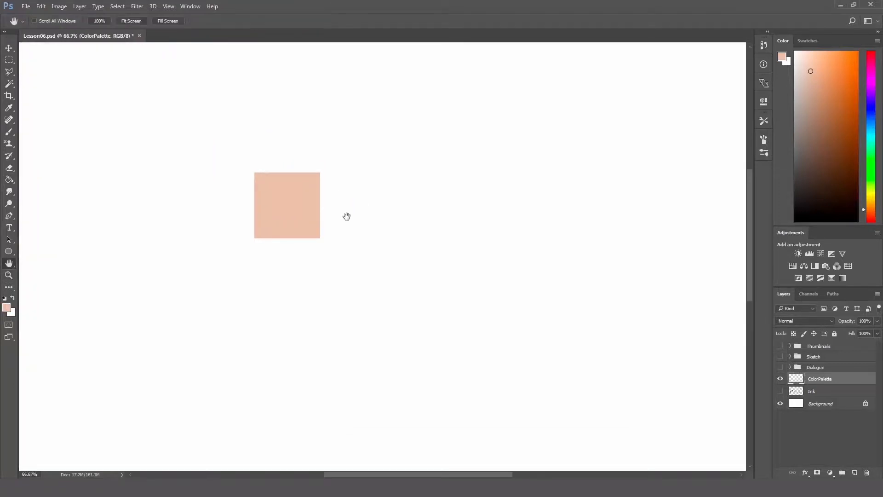
pyautogui.moveTo(347, 216); pyautogui.dragTo(360, 187)
pyautogui.press('v')
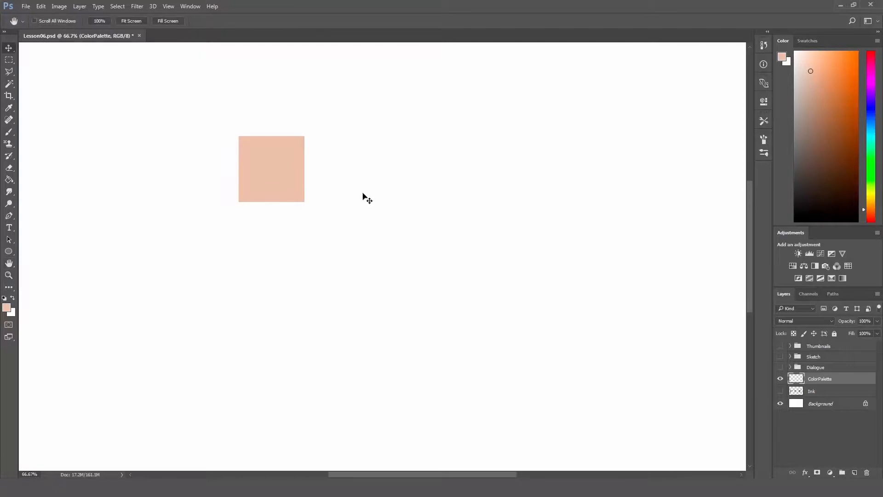
pyautogui.press('ctrl')
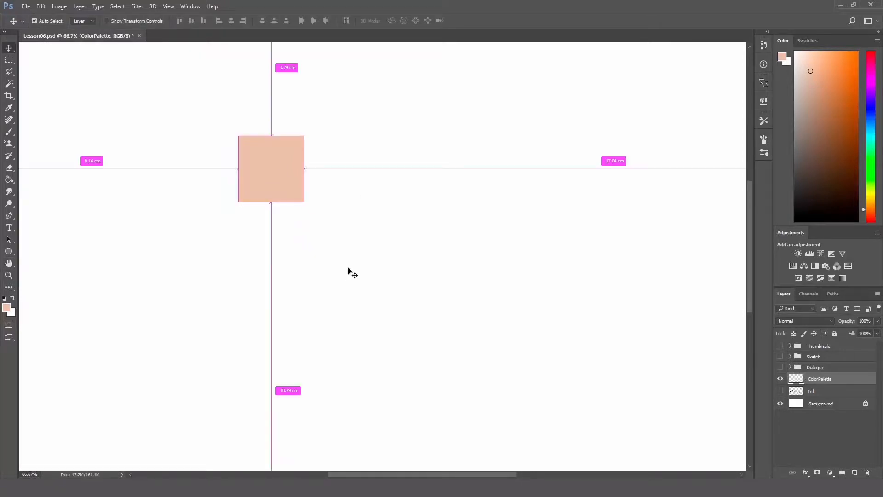
pyautogui.hotkey('ctrl', 'j')
pyautogui.moveTo(286, 181); pyautogui.dragTo(290, 271)
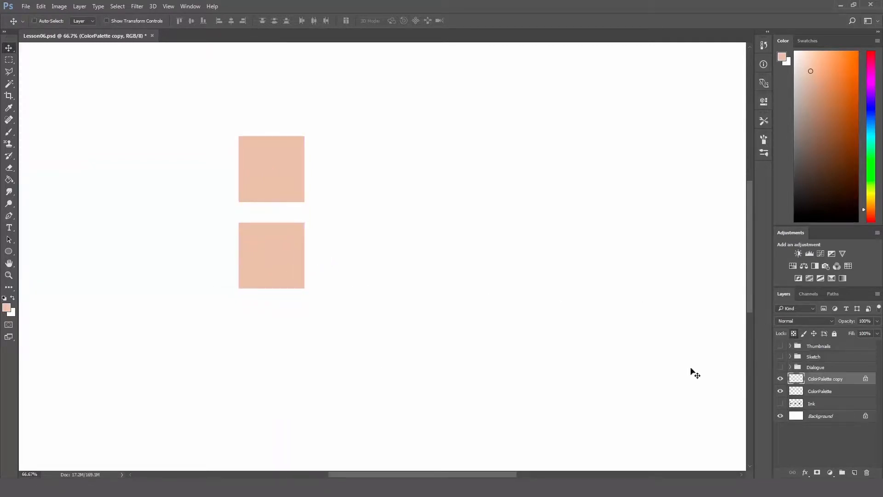
# Step: Set the foreground colour to crimson #c12449 and fill the lower square with it
pyautogui.click(10, 308)
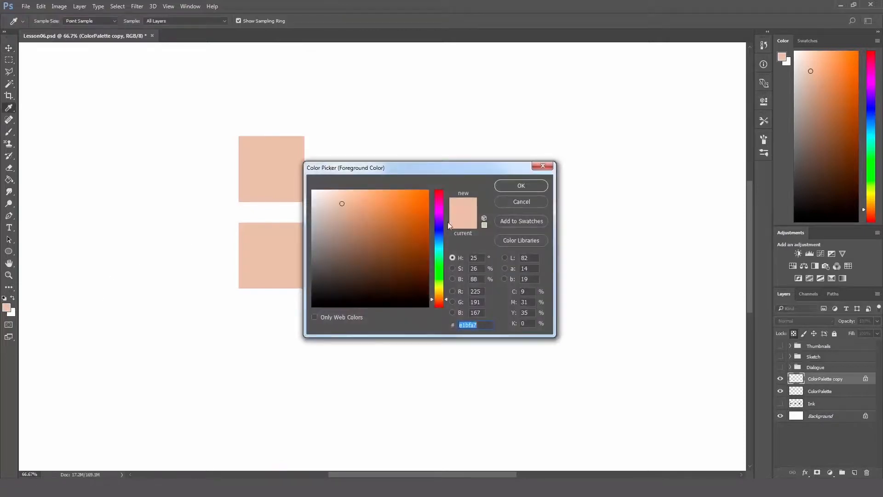
pyautogui.moveTo(454, 169); pyautogui.dragTo(524, 136)
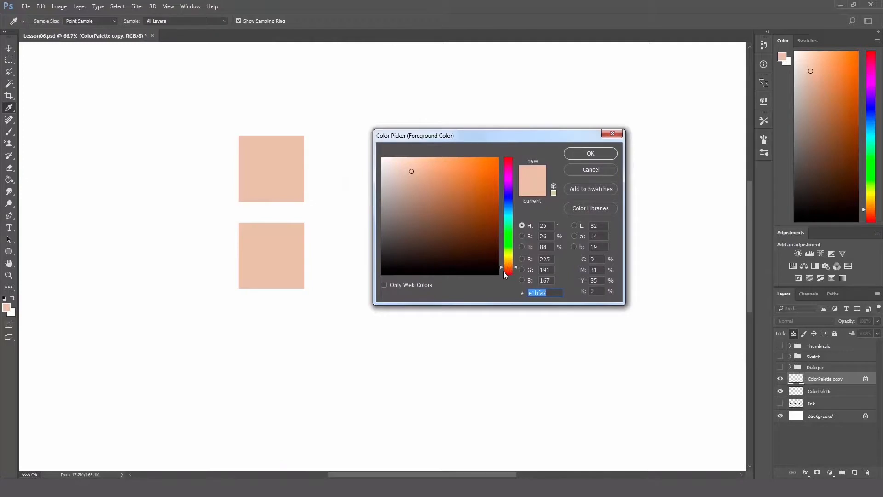
pyautogui.moveTo(509, 164); pyautogui.dragTo(509, 164)
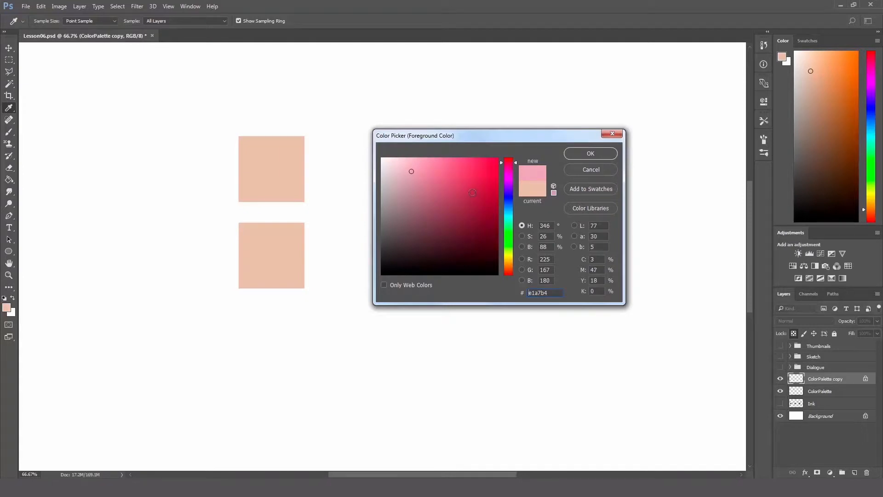
pyautogui.moveTo(474, 202); pyautogui.dragTo(476, 185)
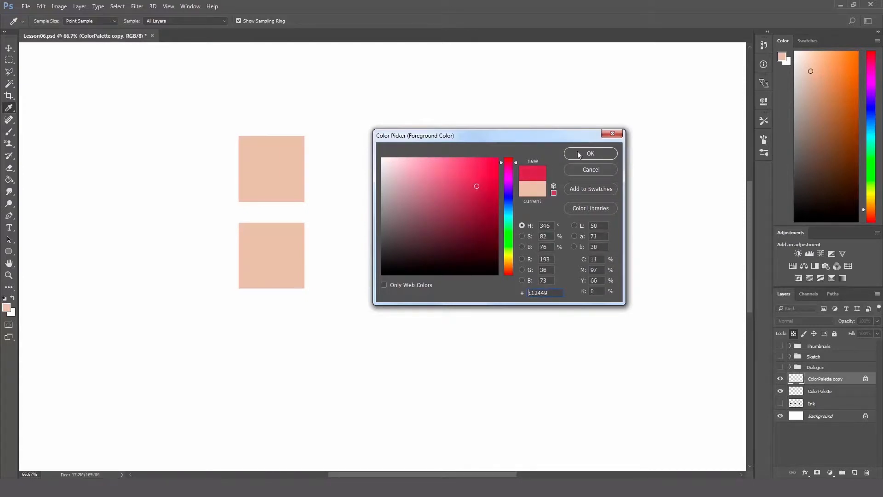
pyautogui.click(579, 155)
pyautogui.press('v')
pyautogui.press('g')
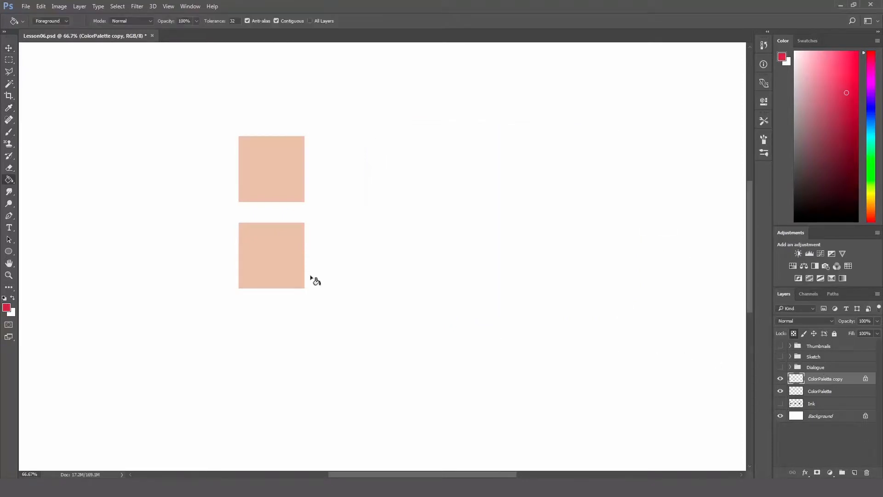
pyautogui.click(281, 265)
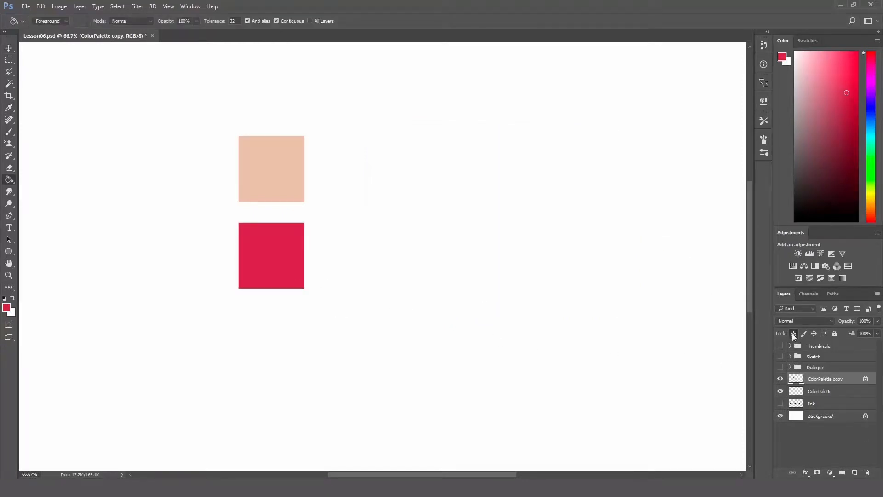
# Step: Place a duplicate of the crimson square directly below it and merge the three swatch layers into ColorPalette
pyautogui.hotkey('ctrl', 'j')
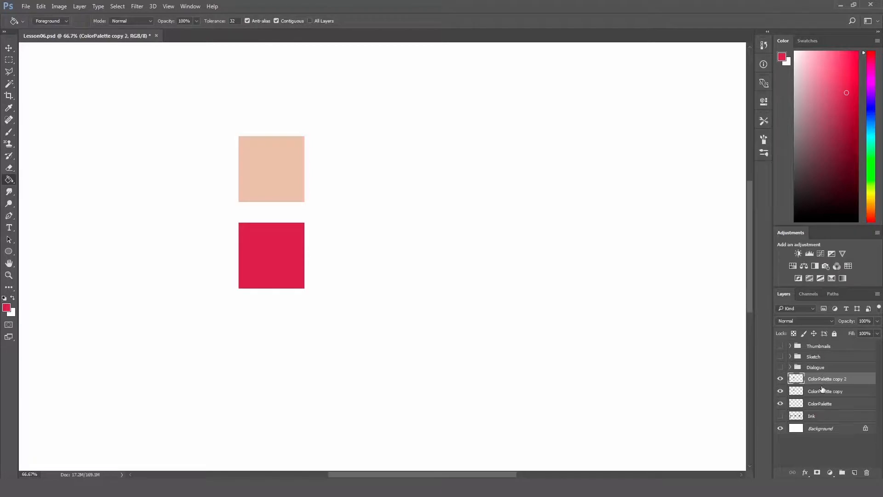
pyautogui.press('v')
pyautogui.moveTo(281, 257); pyautogui.dragTo(283, 341)
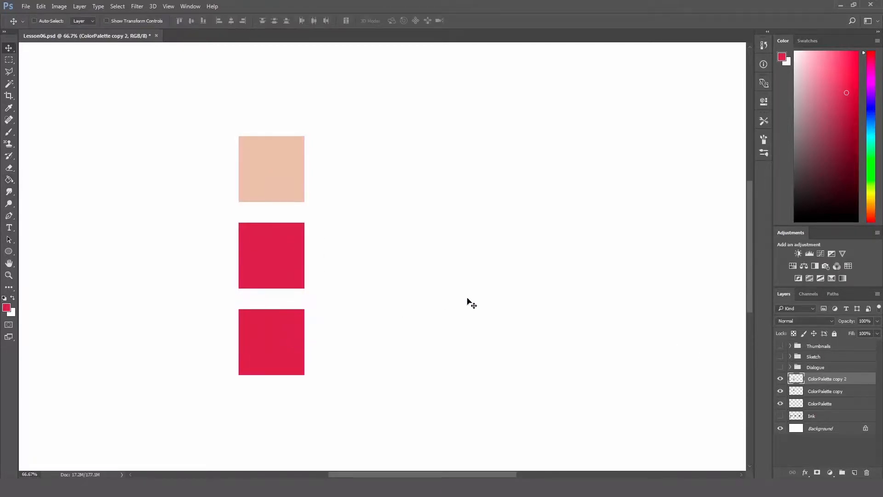
pyautogui.hotkey('ctrl', 'e')
pyautogui.hotkey('ctrl', 'e')
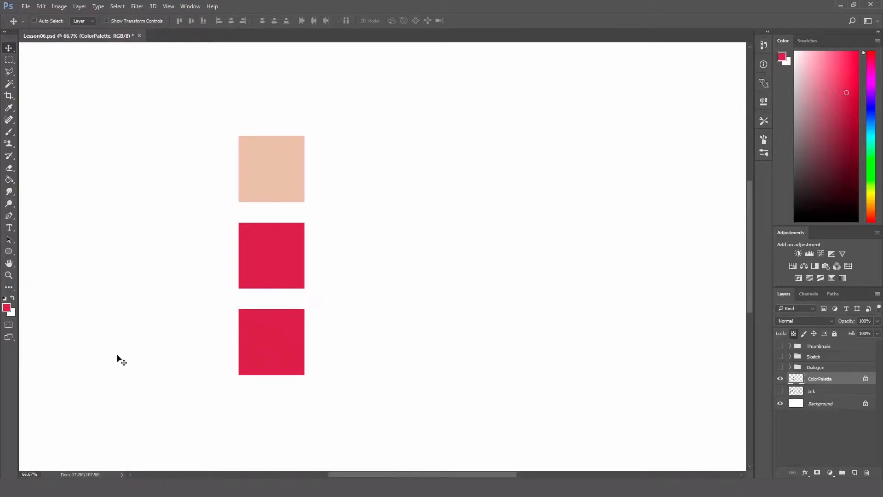
# Step: Set the foreground colour to the muted reddish brown #95655a and fill the bottom square with it
pyautogui.click(7, 308)
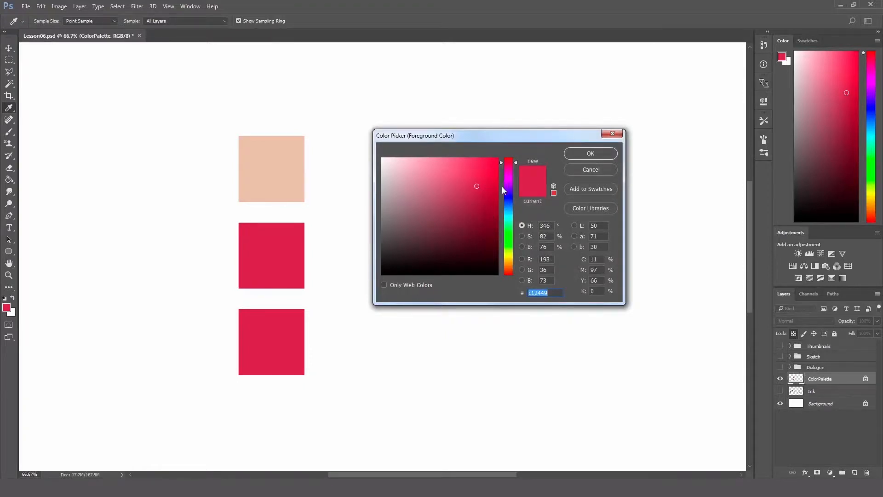
pyautogui.click(511, 271)
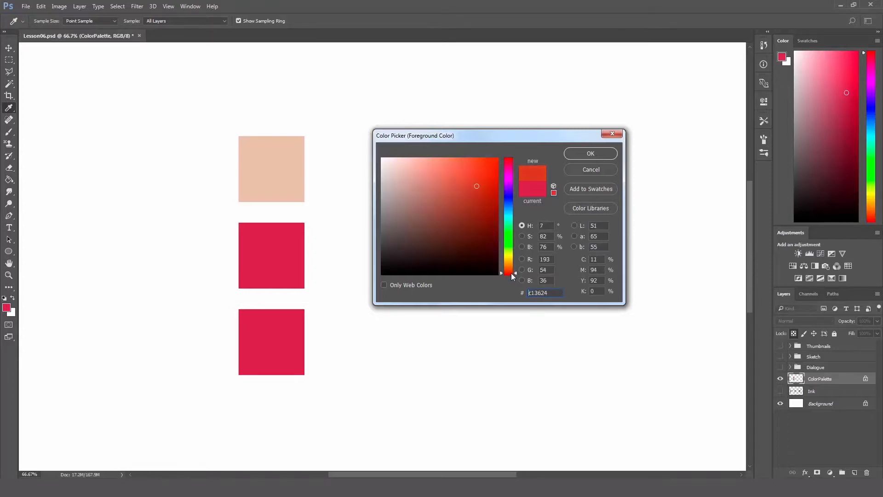
pyautogui.click(511, 272)
pyautogui.moveTo(440, 219); pyautogui.dragTo(426, 213)
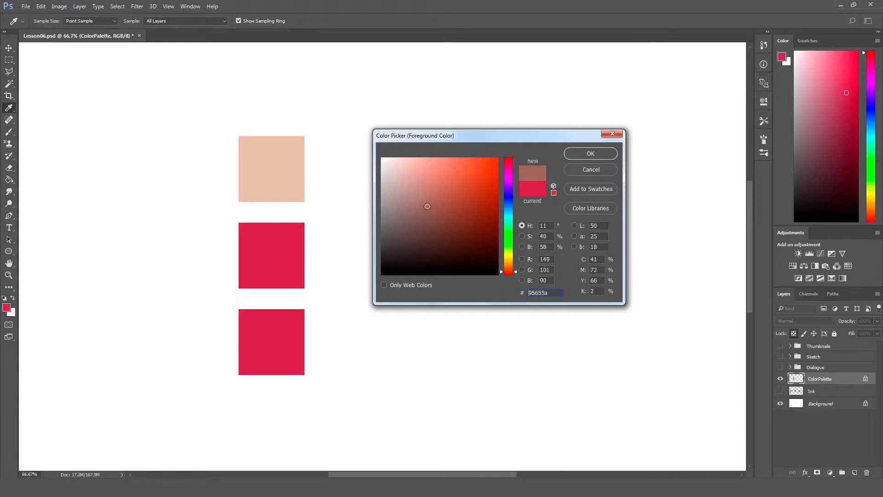
pyautogui.click(572, 153)
pyautogui.press('v')
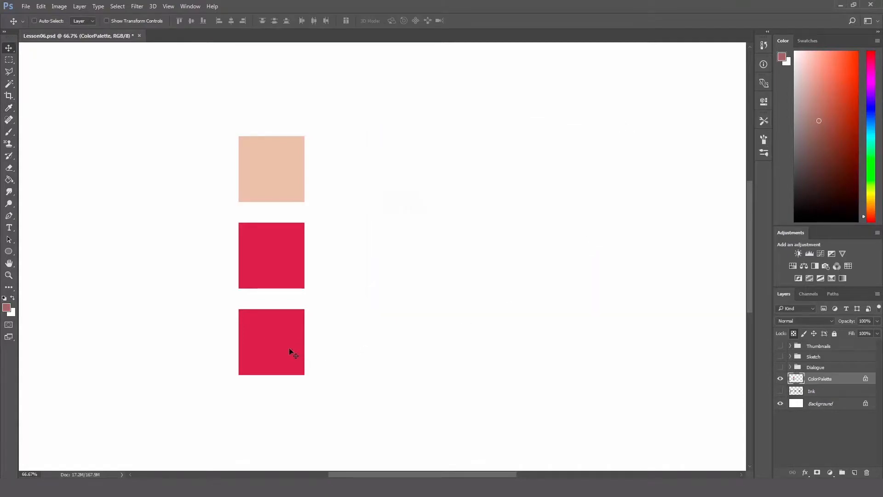
pyautogui.press('g')
pyautogui.click(288, 349)
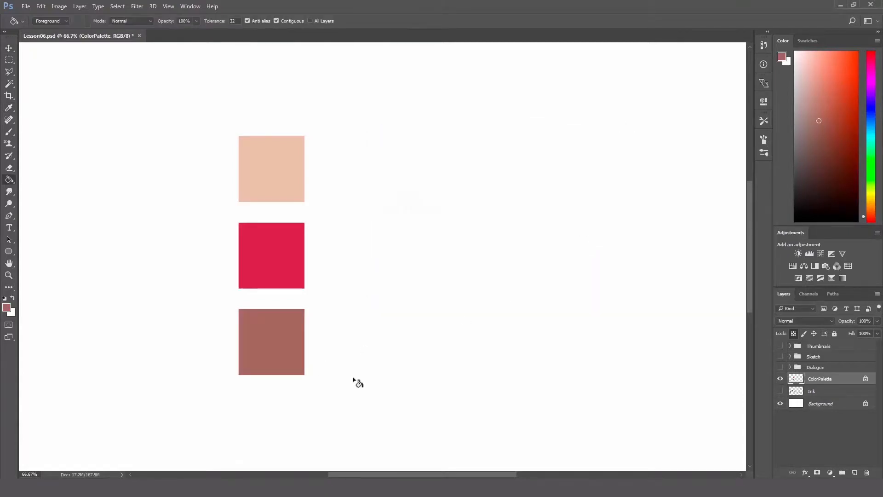
# Step: Unlock the ColorPalette layer's transparent pixels and handwrite the label "skin" in black beside the top swatch
pyautogui.press('z')
pyautogui.keyDown('alt'); pyautogui.click(365, 286); pyautogui.keyUp('alt')
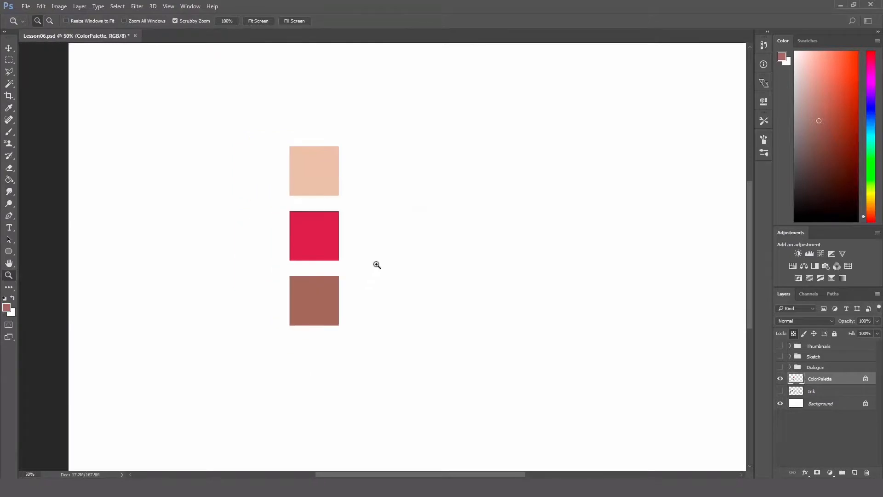
pyautogui.click(461, 237)
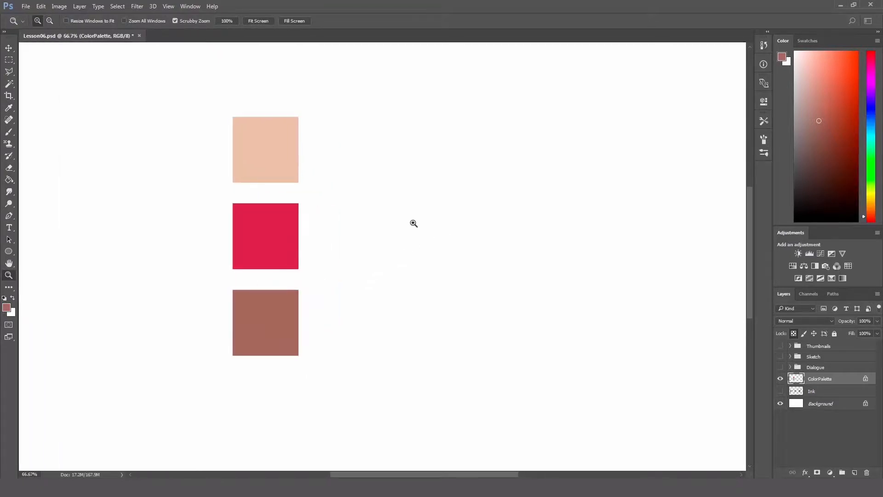
pyautogui.press('h')
pyautogui.moveTo(404, 233); pyautogui.dragTo(386, 211)
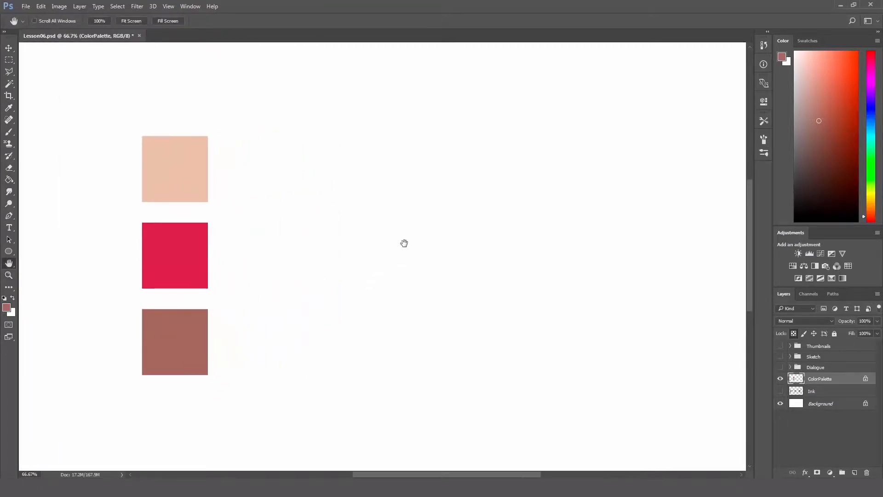
pyautogui.moveTo(404, 242)
pyautogui.mouseDown()
pyautogui.moveTo(418, 261)
pyautogui.moveTo(449, 244)
pyautogui.mouseUp()
pyautogui.press('b')
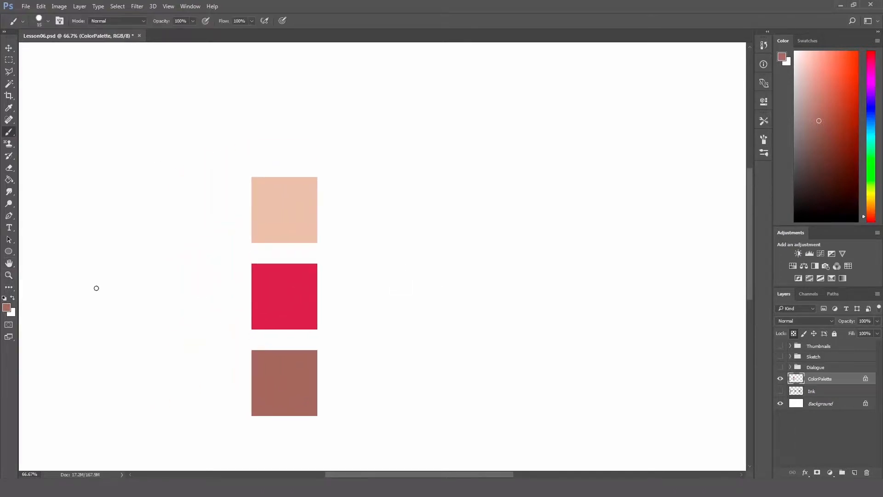
pyautogui.click(4, 299)
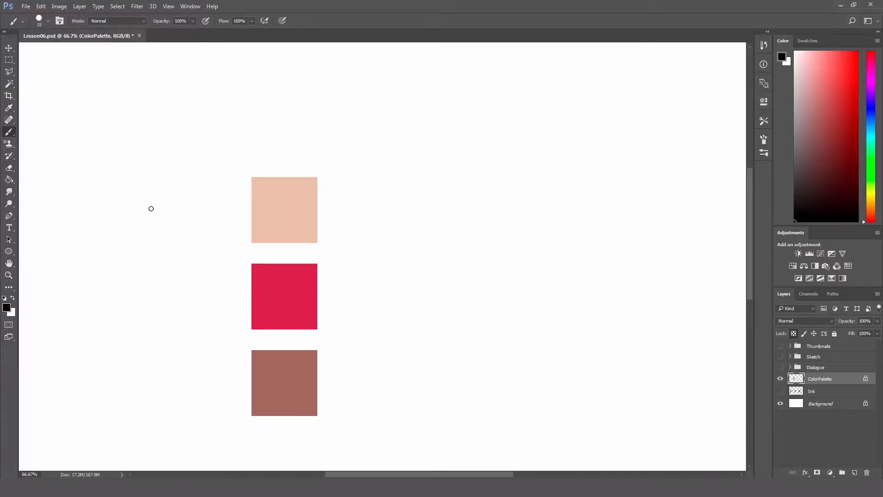
pyautogui.click(792, 334)
pyautogui.moveTo(131, 204)
pyautogui.mouseDown()
pyautogui.moveTo(121, 220)
pyautogui.moveTo(140, 209)
pyautogui.moveTo(181, 214)
pyautogui.mouseUp()
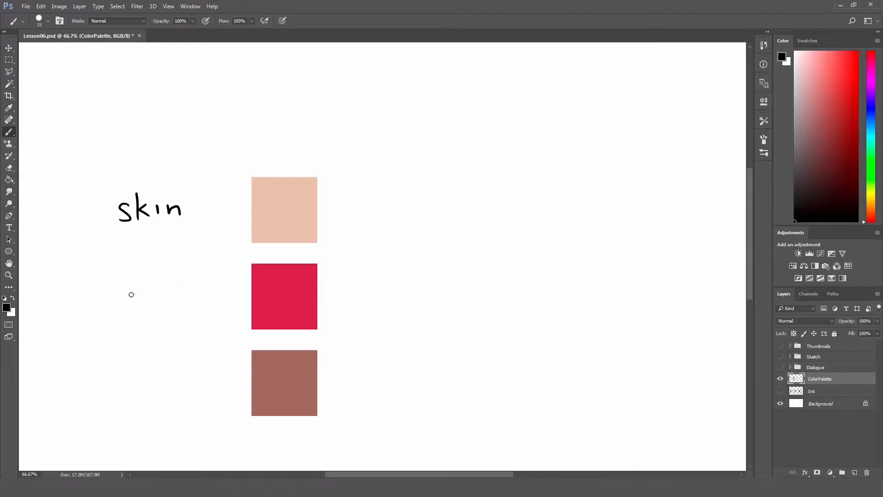
# Step: Handwrite the labels "shirt" beside the crimson swatch and "pants" beside the brown swatch
pyautogui.moveTo(141, 292)
pyautogui.mouseDown()
pyautogui.moveTo(155, 305)
pyautogui.moveTo(167, 300)
pyautogui.moveTo(163, 290)
pyautogui.moveTo(192, 307)
pyautogui.mouseUp()
pyautogui.moveTo(190, 307); pyautogui.dragTo(186, 298)
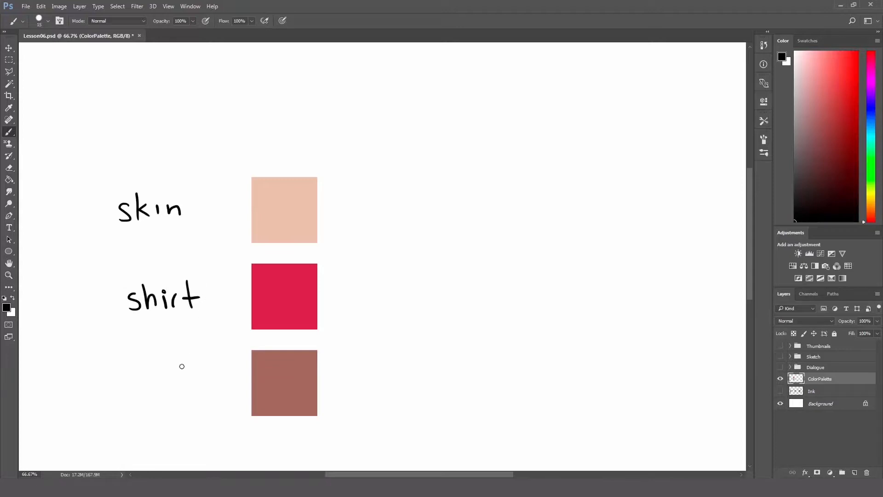
pyautogui.moveTo(123, 388); pyautogui.dragTo(188, 397)
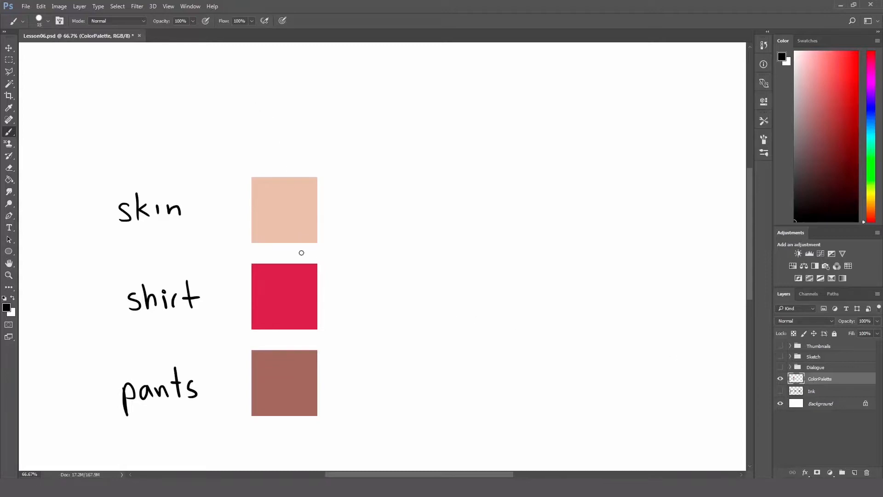
# Step: Copy the three swatches onto a new layer and place them as a second column to the right of the originals
pyautogui.press('m')
pyautogui.moveTo(227, 156)
pyautogui.mouseDown()
pyautogui.moveTo(270, 205)
pyautogui.moveTo(357, 401)
pyautogui.moveTo(342, 433)
pyautogui.mouseUp()
pyautogui.hotkey('ctrl', 'j')
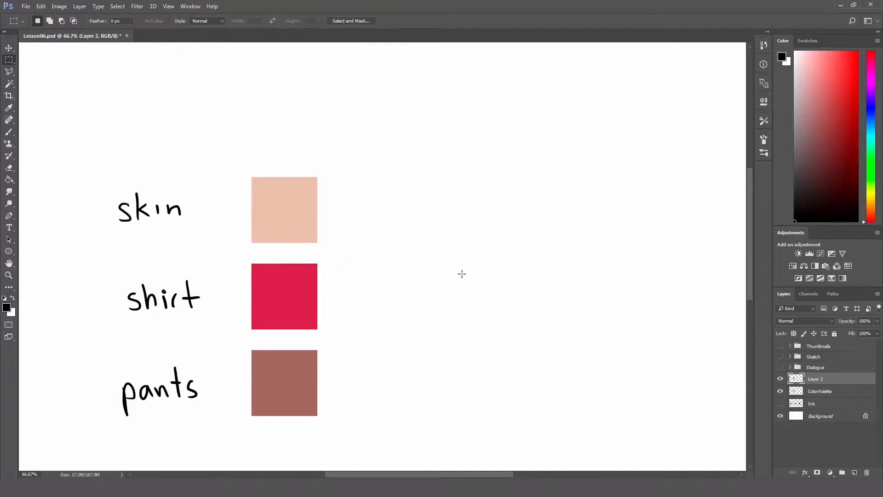
pyautogui.press('v')
pyautogui.moveTo(294, 301)
pyautogui.mouseDown()
pyautogui.moveTo(426, 302)
pyautogui.moveTo(366, 256)
pyautogui.moveTo(406, 288)
pyautogui.moveTo(390, 269)
pyautogui.moveTo(370, 291)
pyautogui.moveTo(369, 282)
pyautogui.mouseUp()
pyautogui.press('space')
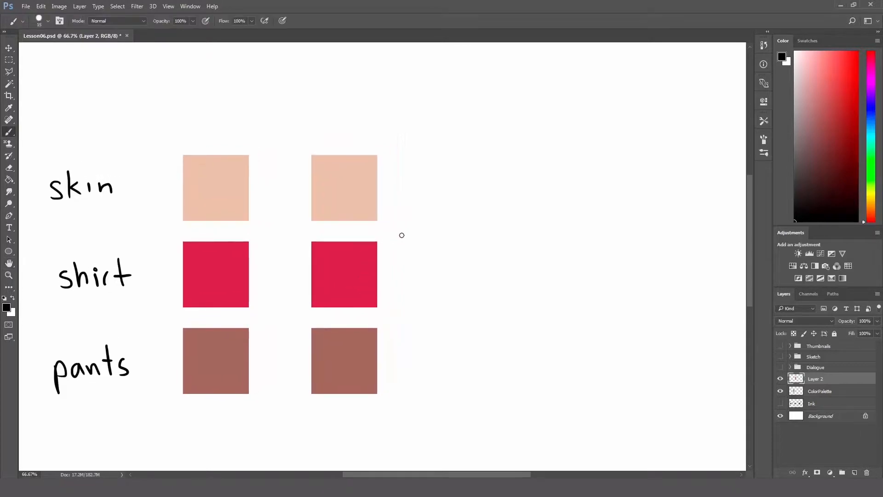
# Step: Enlarge the brush to about 70 px
pyautogui.rightClick(421, 249)
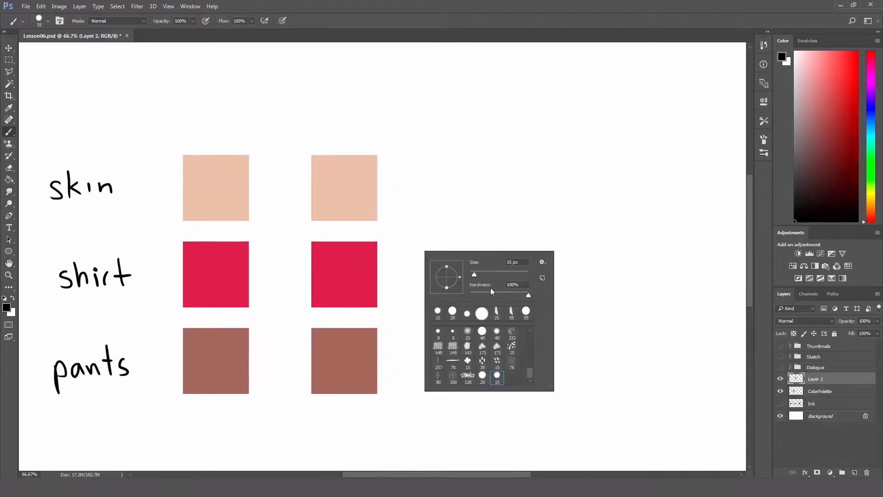
pyautogui.moveTo(474, 274); pyautogui.dragTo(490, 274)
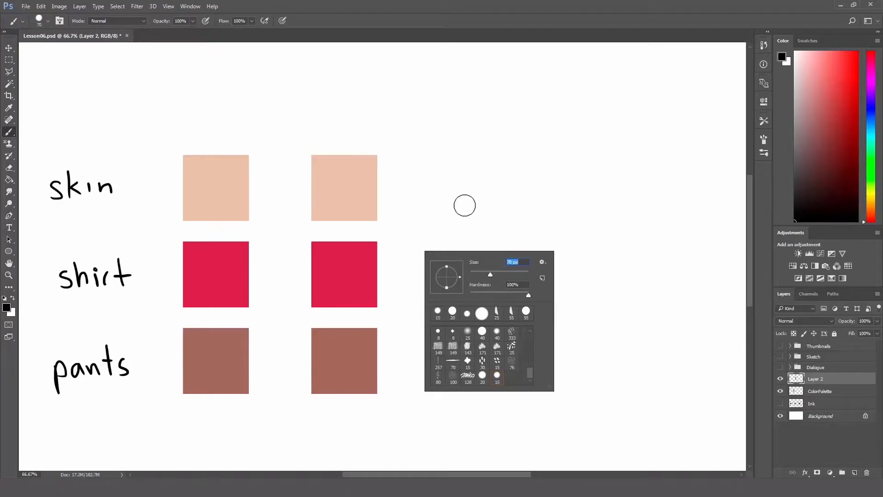
pyautogui.press('Return')
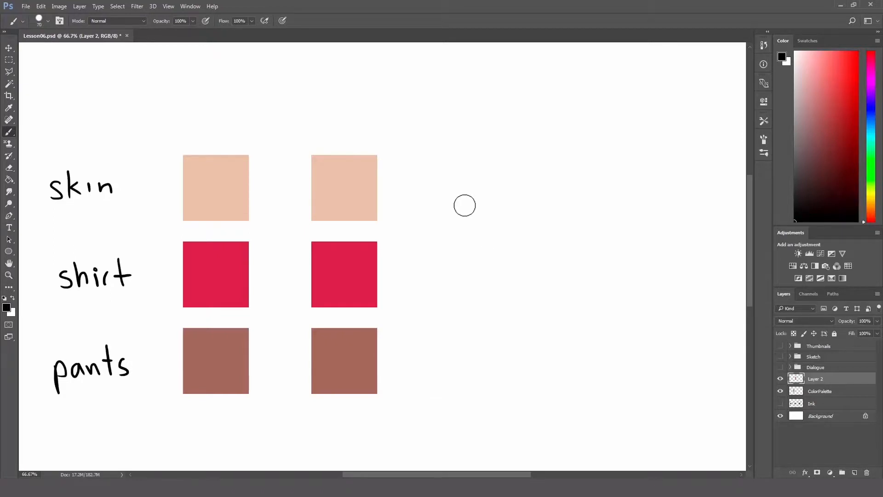
# Step: Lock Layer 2's transparent pixels and set the foreground colour to muted purple b2a3be, starting from the sampled skin tone
pyautogui.click(794, 334)
pyautogui.click(6, 307)
pyautogui.click(352, 186)
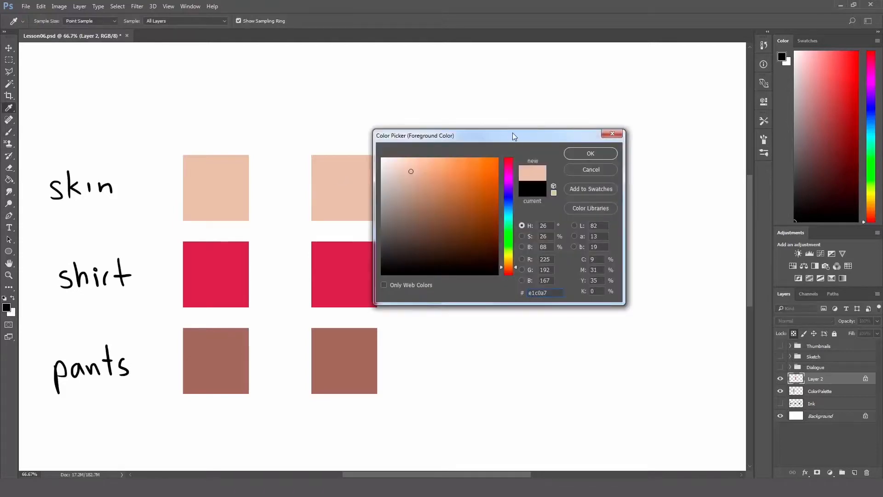
pyautogui.moveTo(512, 135); pyautogui.dragTo(556, 133)
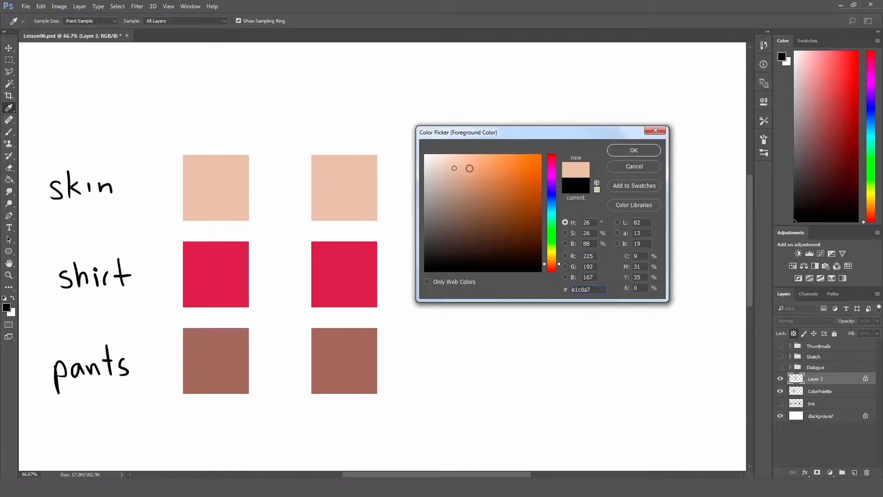
pyautogui.click(551, 184)
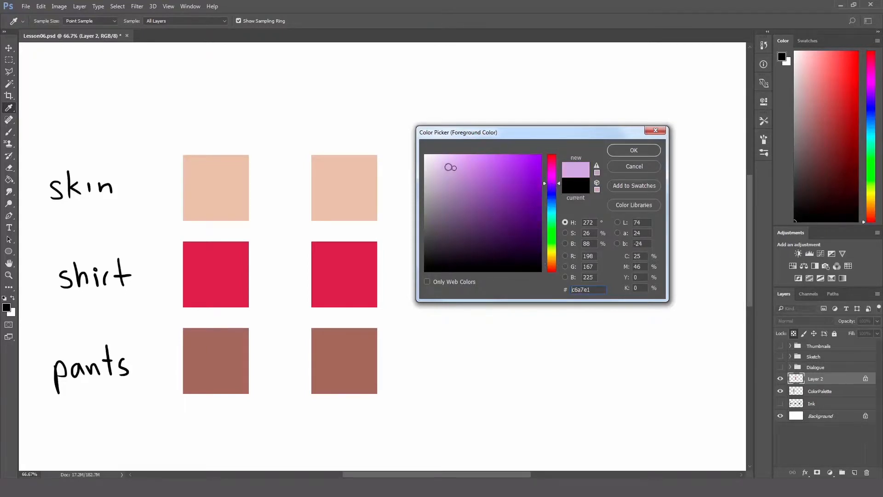
pyautogui.moveTo(447, 169)
pyautogui.mouseDown()
pyautogui.moveTo(439, 187)
pyautogui.moveTo(440, 180)
pyautogui.mouseUp()
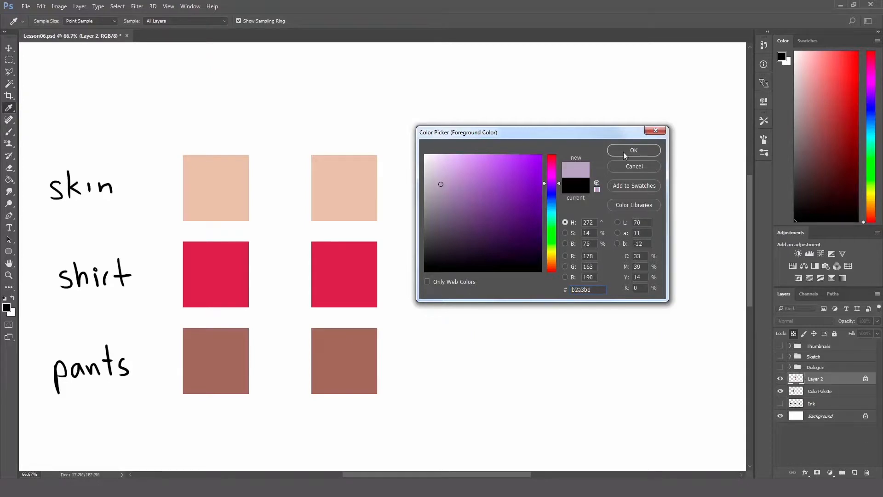
pyautogui.click(624, 152)
# Step: Paint the copied skin swatch in the second column completely with the muted purple
pyautogui.press('b')
pyautogui.moveTo(324, 154); pyautogui.dragTo(324, 228)
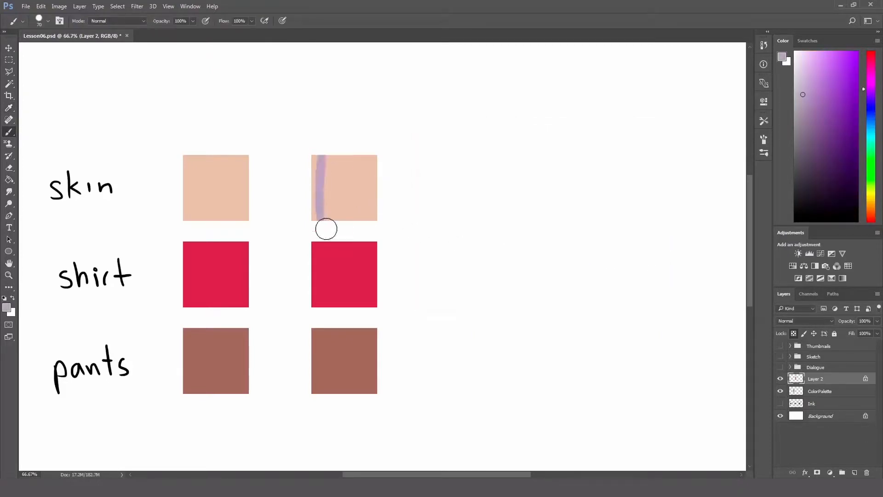
pyautogui.hotkey('ctrl', 'z')
pyautogui.moveTo(326, 151); pyautogui.dragTo(340, 234)
pyautogui.moveTo(325, 152)
pyautogui.mouseDown()
pyautogui.moveTo(330, 228)
pyautogui.moveTo(321, 152)
pyautogui.moveTo(322, 227)
pyautogui.moveTo(315, 150)
pyautogui.moveTo(322, 232)
pyautogui.moveTo(328, 148)
pyautogui.moveTo(340, 234)
pyautogui.moveTo(337, 153)
pyautogui.moveTo(344, 225)
pyautogui.mouseUp()
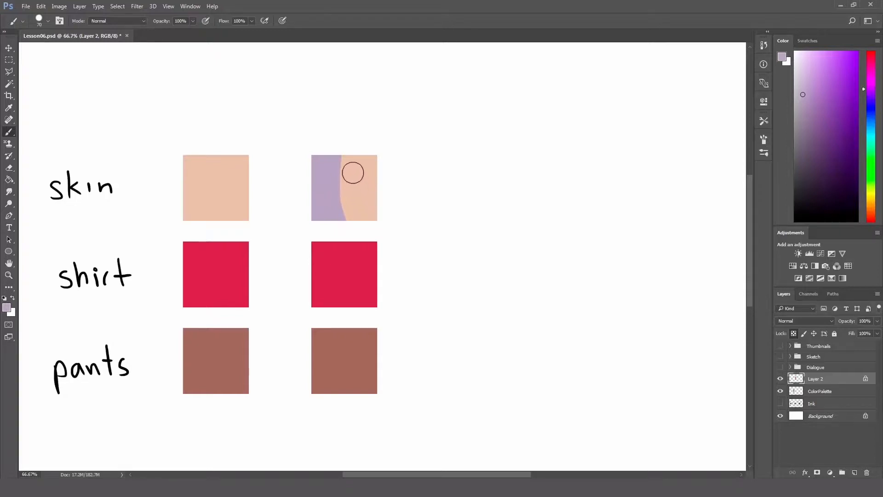
pyautogui.moveTo(344, 153)
pyautogui.mouseDown()
pyautogui.moveTo(344, 219)
pyautogui.moveTo(368, 222)
pyautogui.moveTo(374, 169)
pyautogui.moveTo(358, 157)
pyautogui.moveTo(347, 185)
pyautogui.moveTo(356, 151)
pyautogui.moveTo(374, 158)
pyautogui.mouseUp()
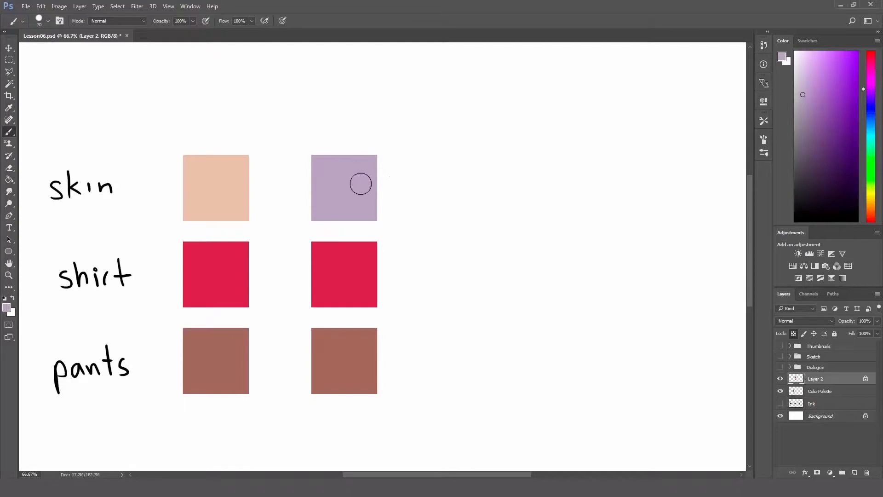
# Step: Sample the crimson shirt swatch and shift the foreground colour to grey-green 5f6b64
pyautogui.press('h')
pyautogui.moveTo(396, 229); pyautogui.dragTo(395, 188)
pyautogui.press('b')
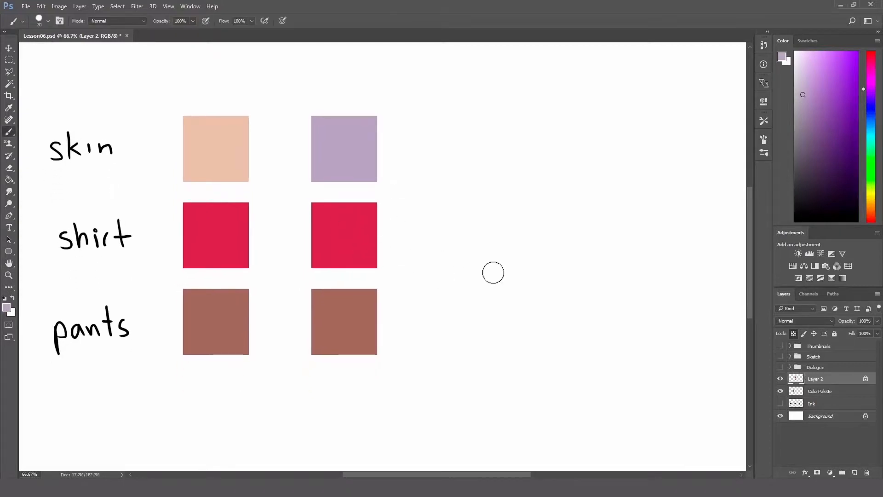
pyautogui.click(7, 307)
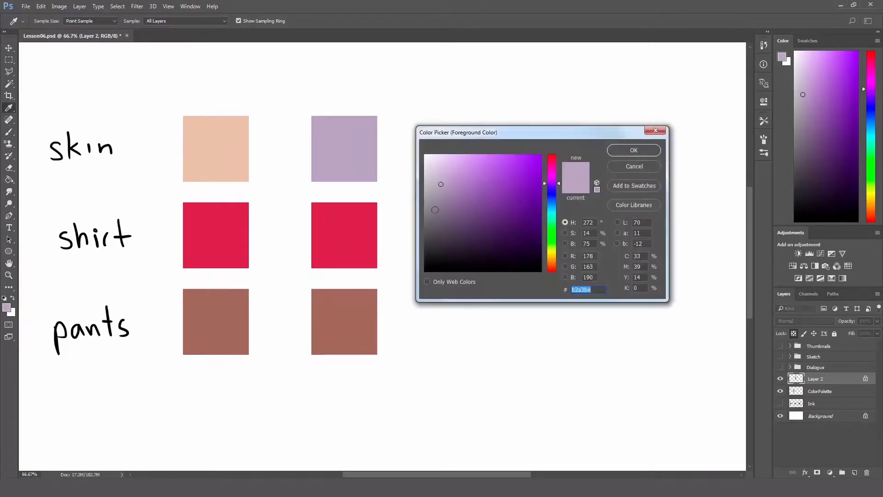
pyautogui.click(370, 234)
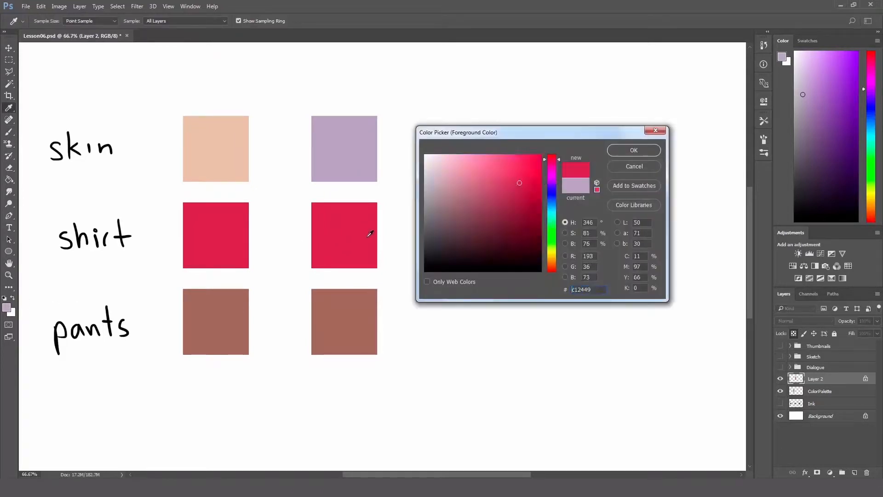
pyautogui.moveTo(552, 219)
pyautogui.mouseDown()
pyautogui.moveTo(556, 234)
pyautogui.moveTo(555, 224)
pyautogui.mouseUp()
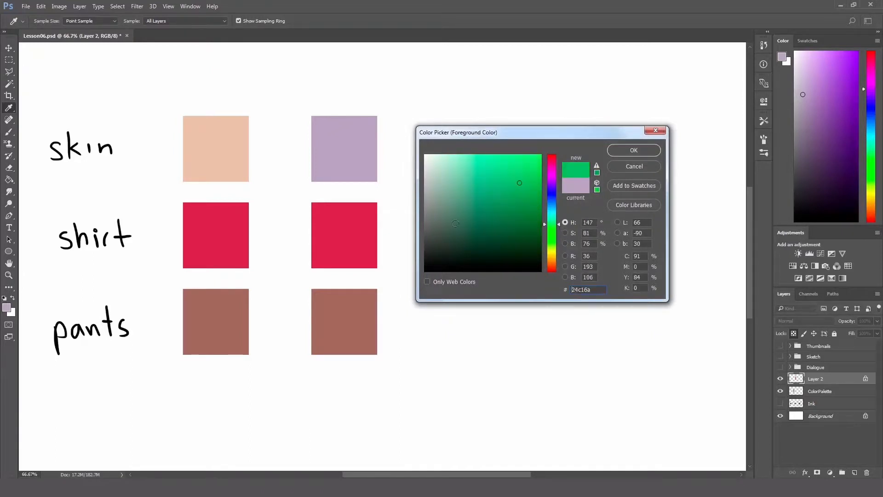
pyautogui.moveTo(455, 223)
pyautogui.mouseDown()
pyautogui.moveTo(442, 229)
pyautogui.moveTo(436, 214)
pyautogui.moveTo(437, 222)
pyautogui.mouseUp()
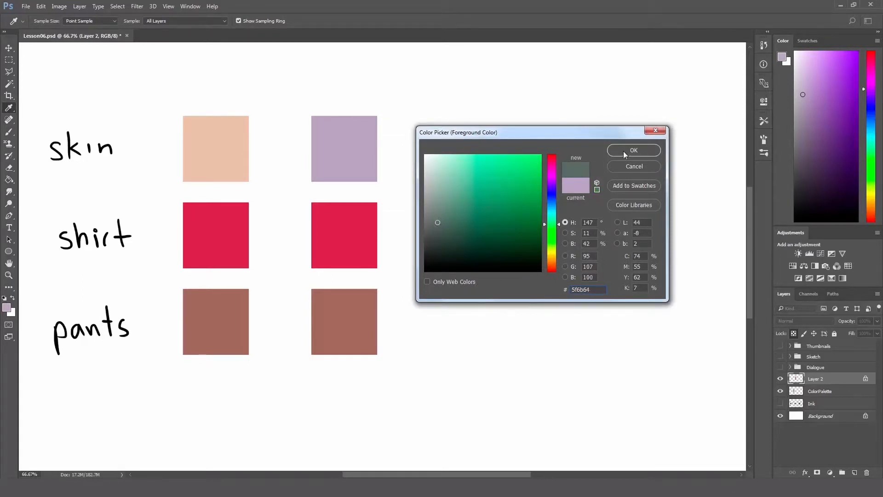
pyautogui.click(633, 150)
# Step: Cover the copied shirt swatch in the second column with the grey-green, undoing the stroke that spills onto the pants swatch
pyautogui.press('b')
pyautogui.moveTo(321, 204); pyautogui.dragTo(325, 272)
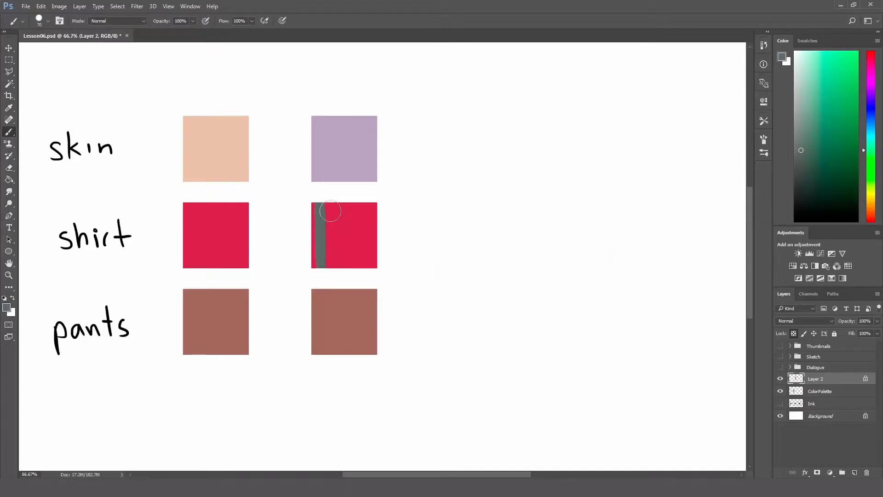
pyautogui.moveTo(330, 211); pyautogui.dragTo(335, 267)
pyautogui.moveTo(314, 205); pyautogui.dragTo(325, 282)
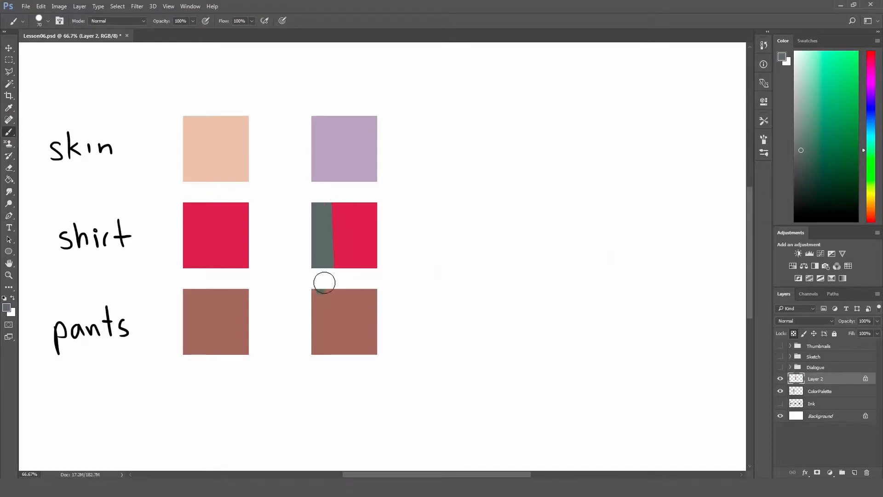
pyautogui.hotkey('ctrl', 'z')
pyautogui.moveTo(315, 201)
pyautogui.mouseDown()
pyautogui.moveTo(315, 268)
pyautogui.moveTo(375, 268)
pyautogui.moveTo(370, 204)
pyautogui.moveTo(336, 204)
pyautogui.moveTo(334, 231)
pyautogui.moveTo(341, 210)
pyautogui.moveTo(349, 227)
pyautogui.moveTo(357, 212)
pyautogui.mouseUp()
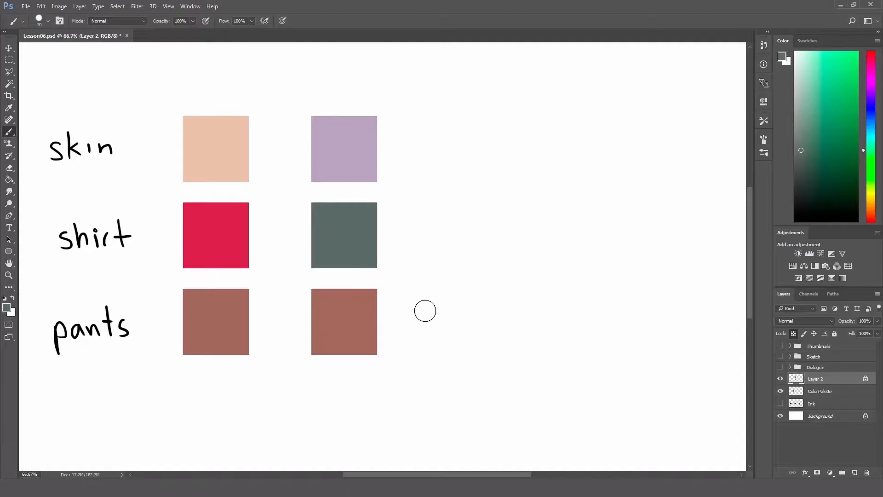
# Step: Sample the brown pants swatch and shift the foreground colour to dark slate blue 495360
pyautogui.press('i')
pyautogui.click(228, 316)
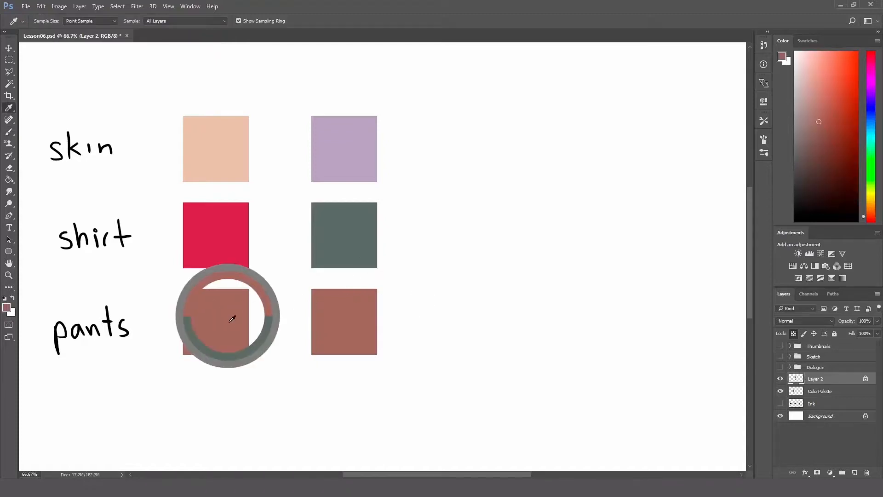
pyautogui.click(7, 307)
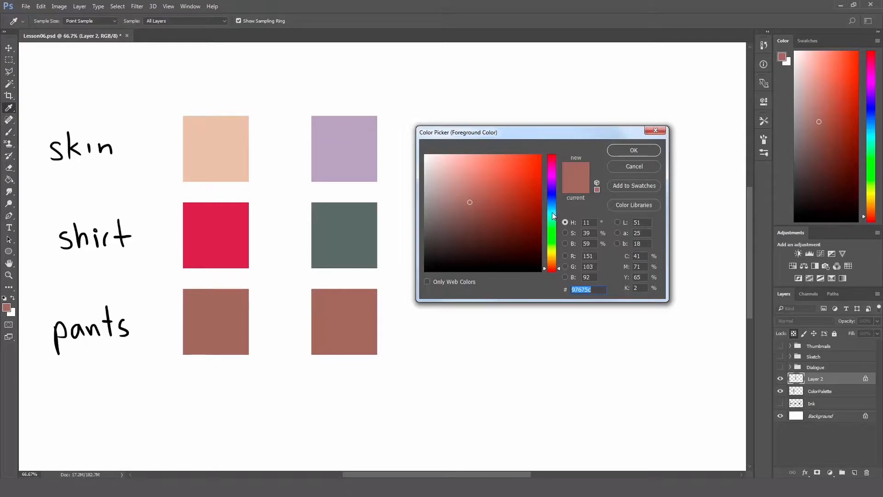
pyautogui.moveTo(552, 207); pyautogui.dragTo(553, 203)
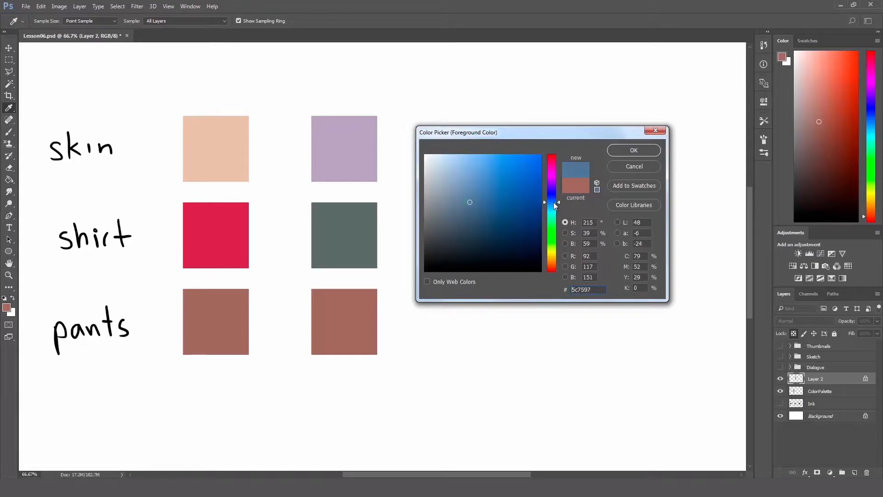
pyautogui.moveTo(467, 223)
pyautogui.mouseDown()
pyautogui.moveTo(447, 225)
pyautogui.moveTo(446, 217)
pyautogui.moveTo(456, 233)
pyautogui.moveTo(449, 238)
pyautogui.moveTo(452, 226)
pyautogui.mouseUp()
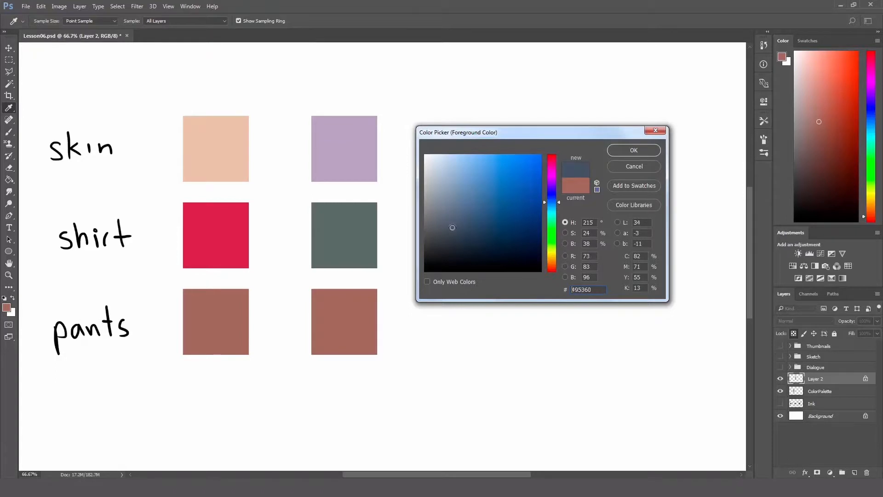
pyautogui.click(620, 150)
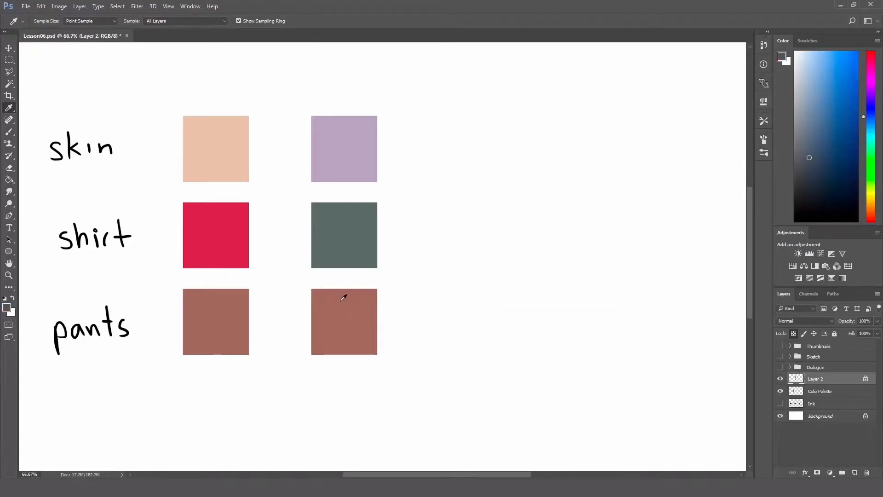
# Step: Paint the copied pants swatch in the second column completely with the dark slate blue
pyautogui.press('b')
pyautogui.moveTo(336, 292); pyautogui.dragTo(340, 350)
pyautogui.hotkey('ctrl', 'z')
pyautogui.moveTo(327, 290)
pyautogui.mouseDown()
pyautogui.moveTo(339, 335)
pyautogui.moveTo(326, 284)
pyautogui.moveTo(334, 372)
pyautogui.mouseUp()
pyautogui.moveTo(317, 289)
pyautogui.mouseDown()
pyautogui.moveTo(317, 359)
pyautogui.moveTo(320, 315)
pyautogui.moveTo(334, 348)
pyautogui.moveTo(333, 293)
pyautogui.moveTo(354, 293)
pyautogui.moveTo(341, 319)
pyautogui.moveTo(363, 360)
pyautogui.moveTo(366, 294)
pyautogui.moveTo(377, 293)
pyautogui.moveTo(377, 363)
pyautogui.mouseUp()
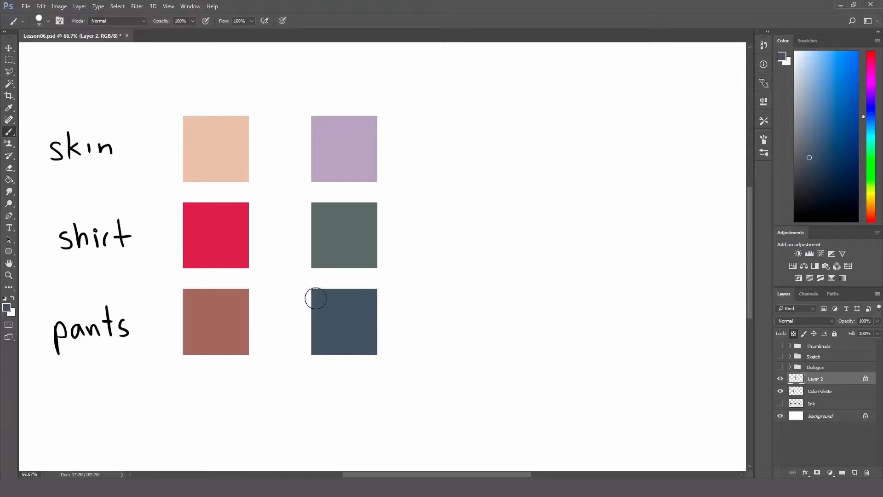
# Step: Unlock Layer 2's transparent pixels and merge the layer down into ColorPalette
pyautogui.press('z')
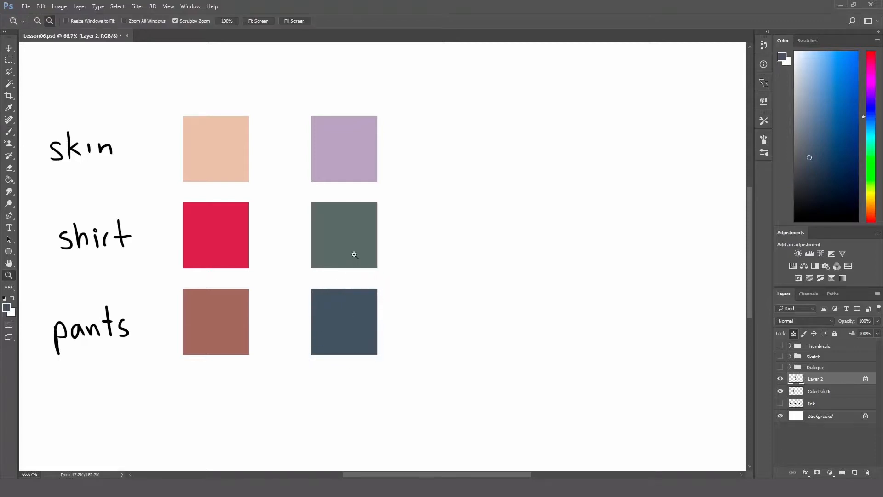
pyautogui.keyDown('alt'); pyautogui.click(388, 252); pyautogui.keyUp('alt')
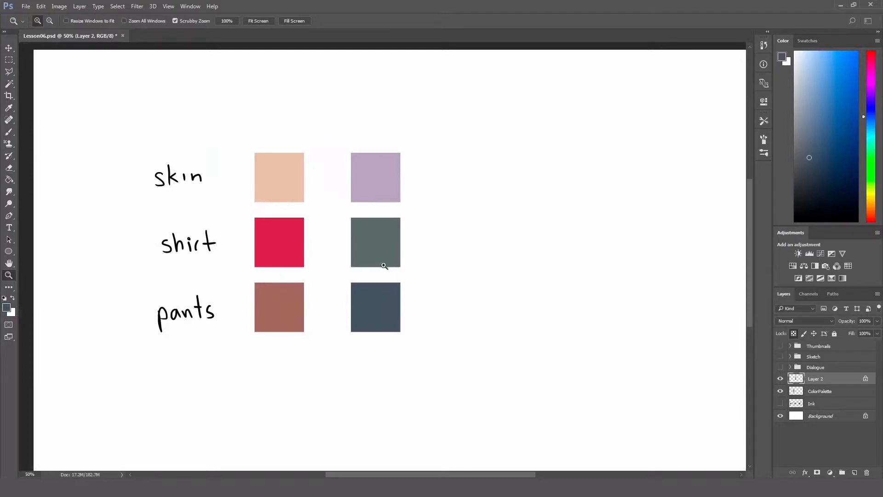
pyautogui.press('space')
pyautogui.moveTo(380, 265); pyautogui.dragTo(379, 239)
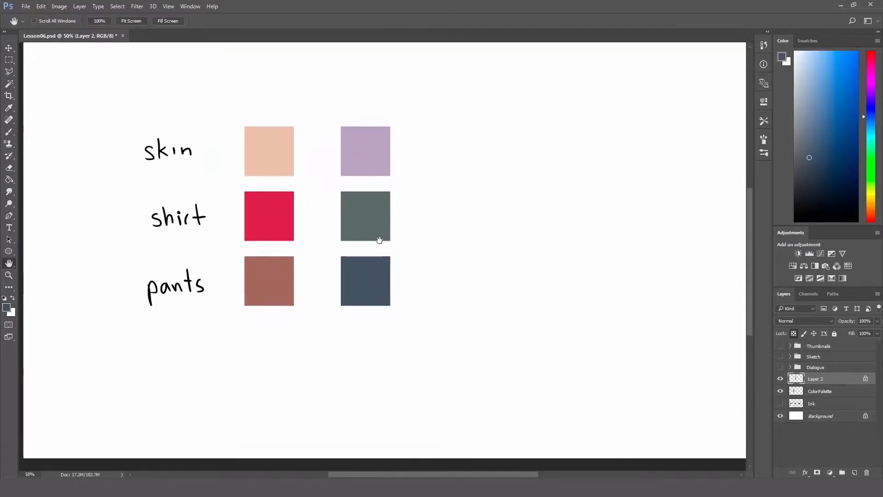
pyautogui.click(793, 334)
pyautogui.press('Delete')
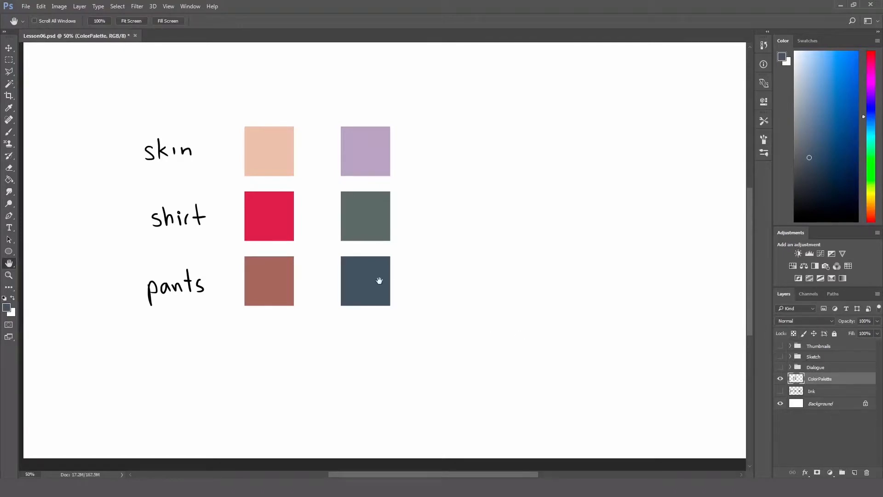
# Step: Copy the original skin and shirt swatches onto a new layer and place them as a separate column right of the purple and green swatches
pyautogui.press('m')
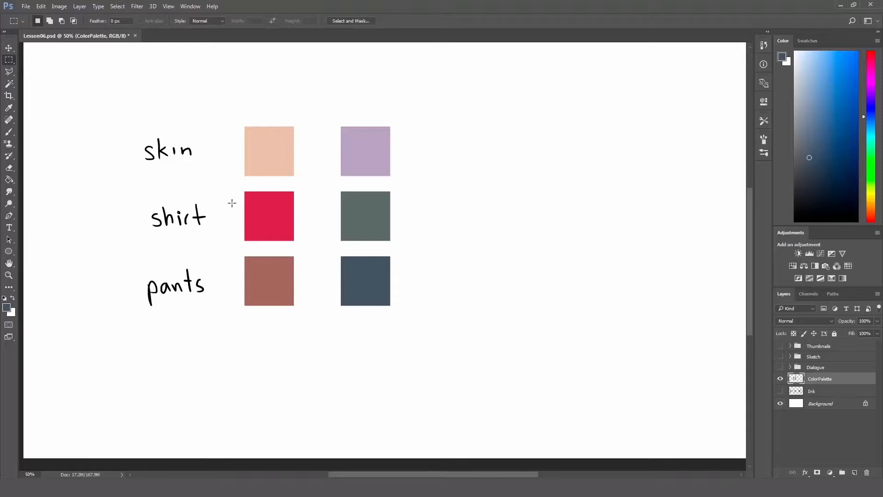
pyautogui.moveTo(233, 186); pyautogui.dragTo(310, 317)
pyautogui.click(233, 135)
pyautogui.moveTo(228, 106); pyautogui.dragTo(310, 247)
pyautogui.hotkey('ctrl', 'j')
pyautogui.press('v')
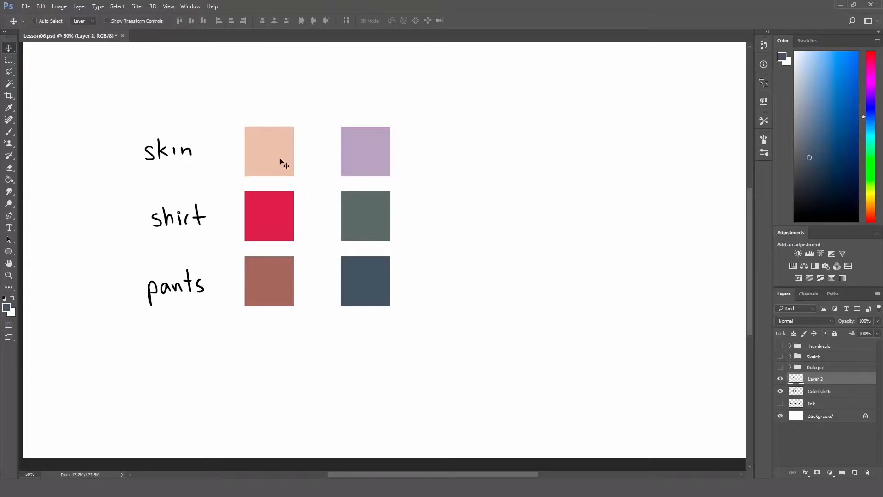
pyautogui.moveTo(281, 162); pyautogui.dragTo(467, 161)
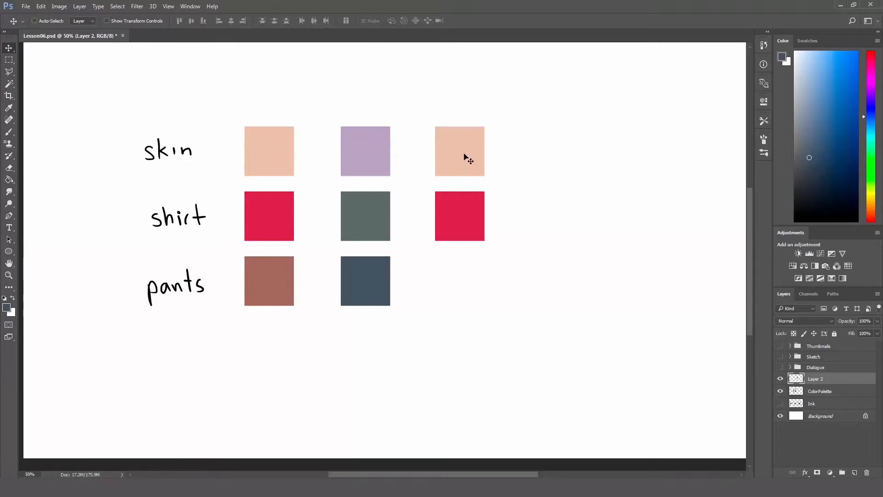
pyautogui.moveTo(464, 157); pyautogui.dragTo(548, 156)
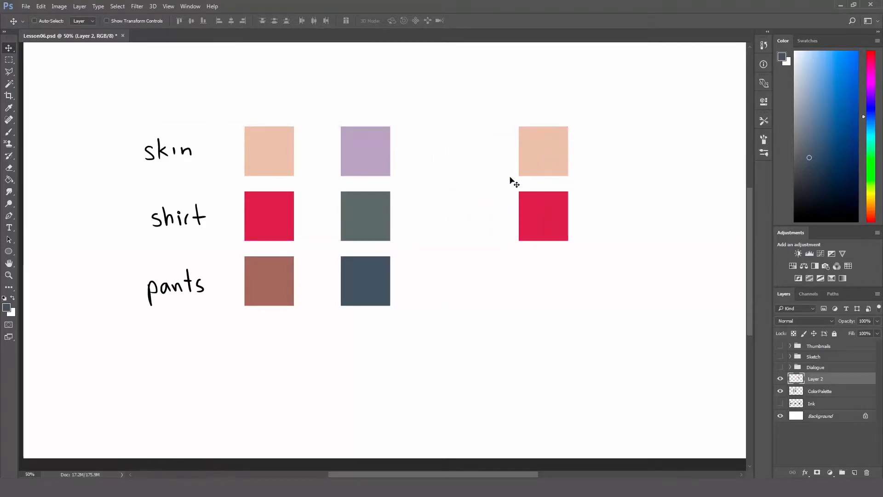
# Step: Handwrite the label "desk & chair" in black beside the new pair of swatches, using a 15 px brush
pyautogui.press('h')
pyautogui.moveTo(510, 182); pyautogui.dragTo(462, 188)
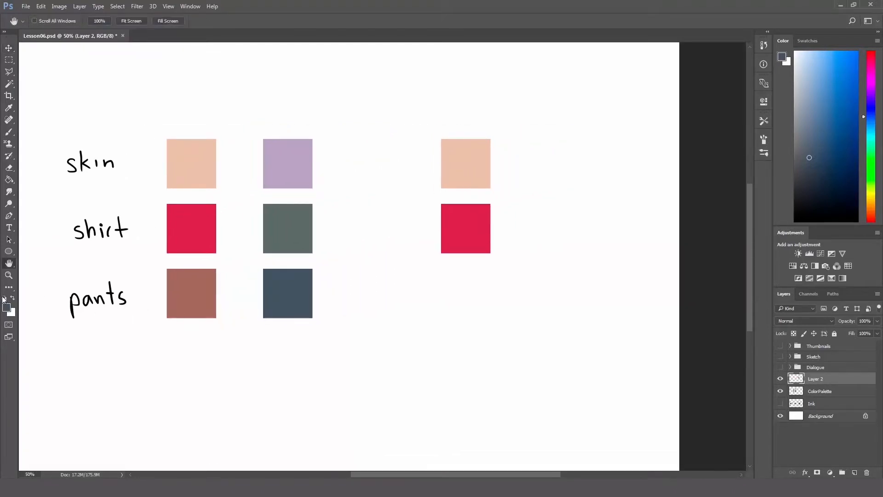
pyautogui.click(4, 298)
pyautogui.press('b')
pyautogui.rightClick(371, 309)
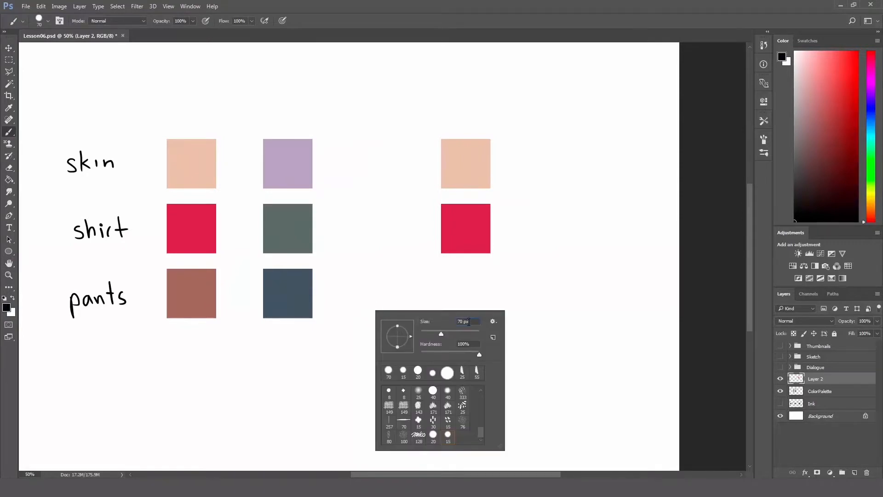
pyautogui.write('15')
pyautogui.press('Return')
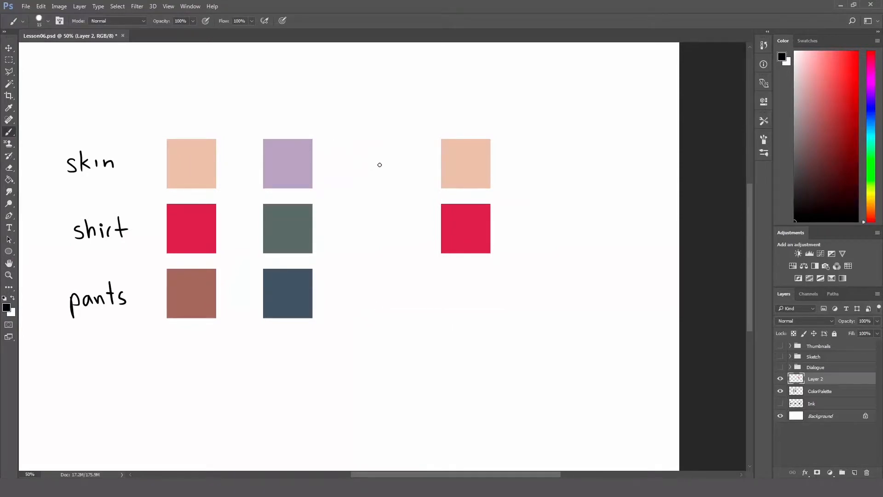
pyautogui.moveTo(359, 171); pyautogui.dragTo(385, 164)
pyautogui.moveTo(376, 197)
pyautogui.mouseDown()
pyautogui.moveTo(381, 209)
pyautogui.moveTo(384, 201)
pyautogui.mouseUp()
pyautogui.hotkey('ctrl', 'z')
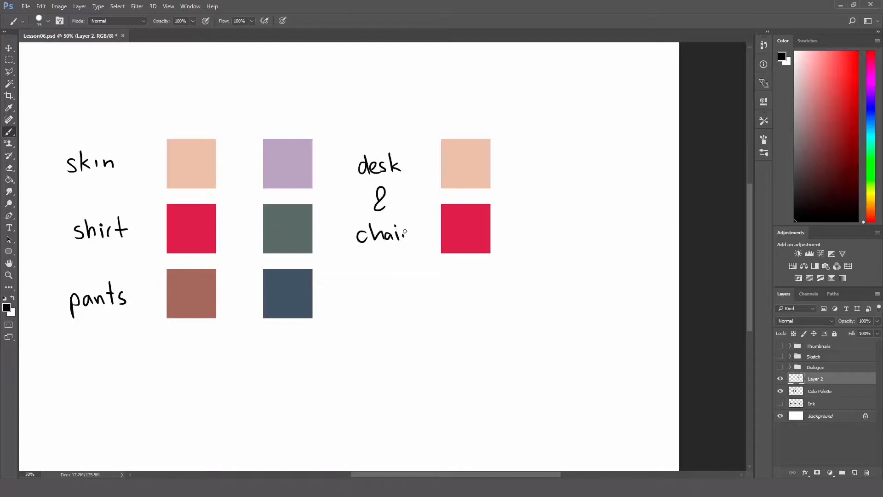
# Step: Lock Layer 2's transparent pixels and fill the upper desk & chair swatch with a light yellow-orange of hue 42°
pyautogui.press('space')
pyautogui.moveTo(462, 188)
pyautogui.mouseDown()
pyautogui.moveTo(403, 201)
pyautogui.moveTo(408, 195)
pyautogui.mouseUp()
pyautogui.press('v')
pyautogui.click(7, 307)
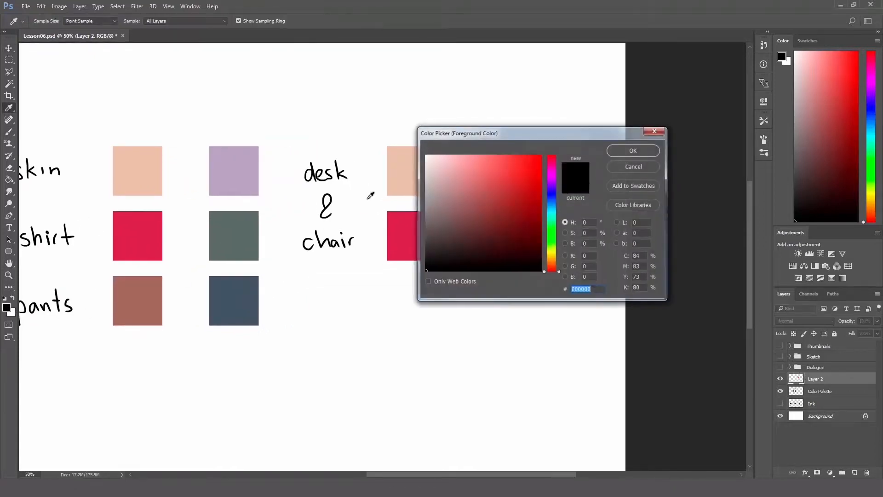
pyautogui.moveTo(548, 247); pyautogui.dragTo(557, 258)
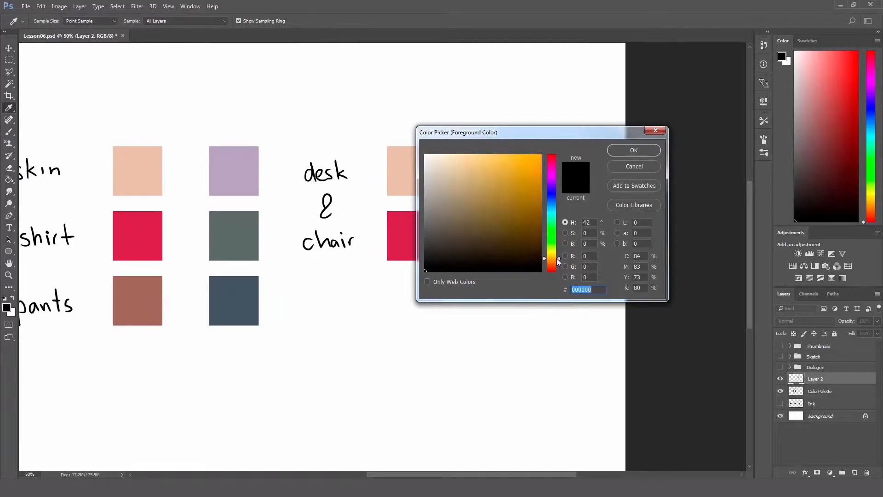
pyautogui.moveTo(477, 173)
pyautogui.mouseDown()
pyautogui.moveTo(467, 165)
pyautogui.moveTo(472, 183)
pyautogui.moveTo(471, 161)
pyautogui.mouseUp()
pyautogui.click(617, 150)
pyautogui.press('v')
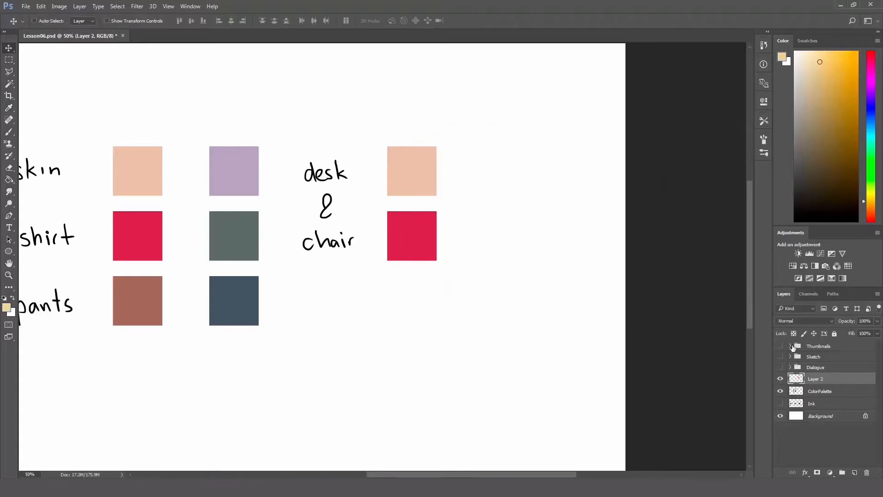
pyautogui.press('g')
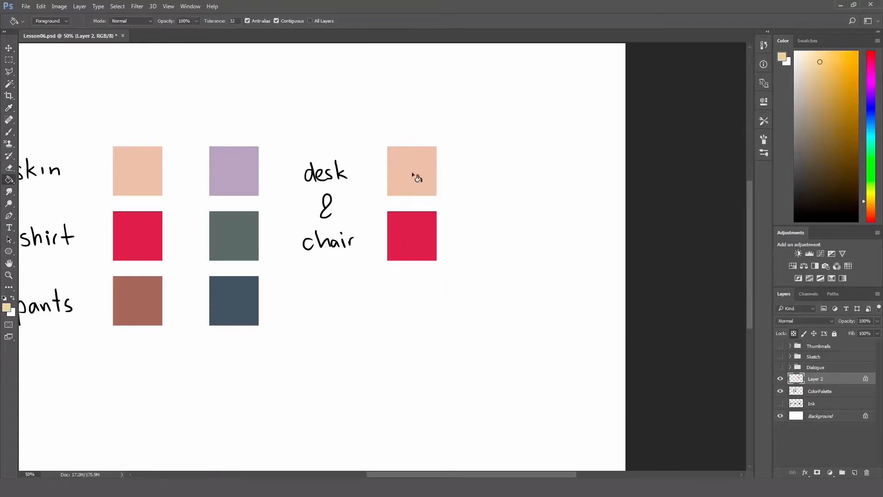
pyautogui.click(412, 174)
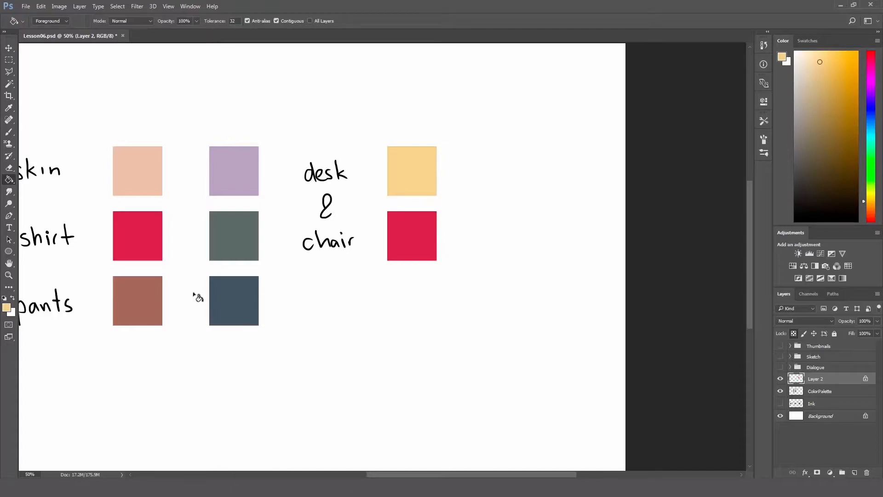
# Step: Fill the lower desk & chair swatch with the blue #4697d6
pyautogui.click(6, 307)
pyautogui.moveTo(551, 208); pyautogui.dragTo(552, 205)
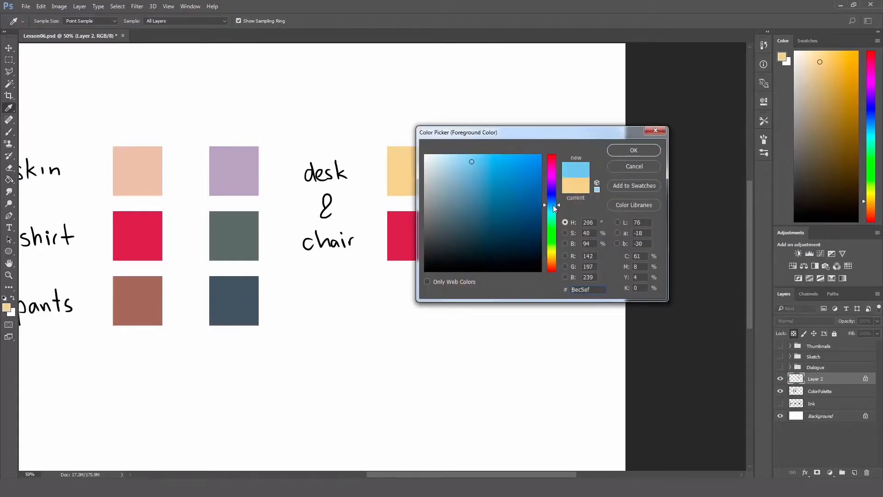
pyautogui.moveTo(504, 184); pyautogui.dragTo(504, 169)
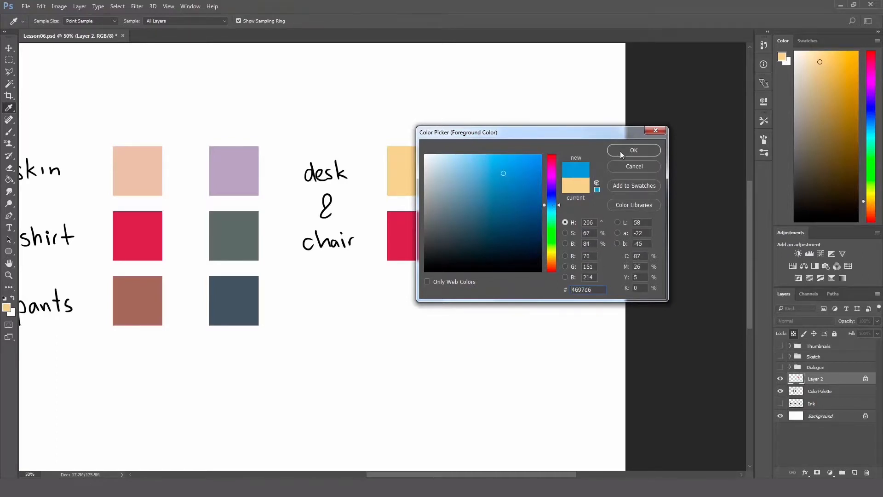
pyautogui.click(620, 151)
pyautogui.press('g')
pyautogui.click(414, 241)
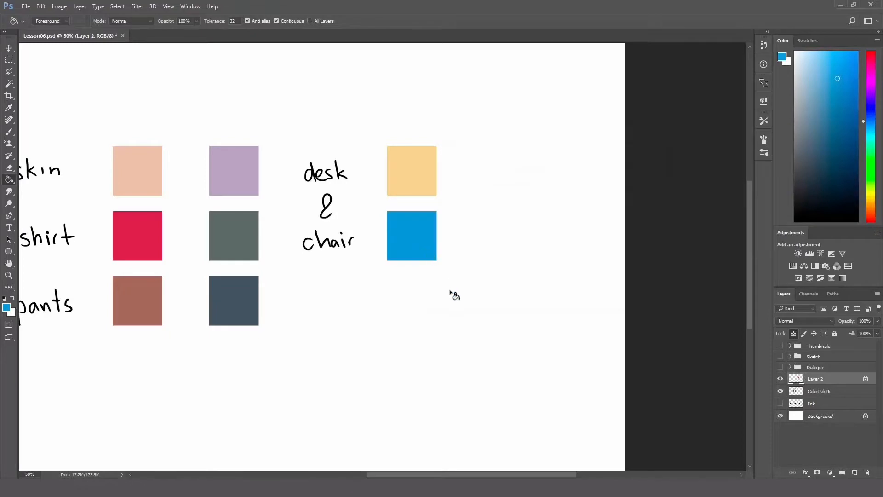
# Step: Unlock Layer 2's transparent pixels
pyautogui.click(793, 333)
pyautogui.press('z')
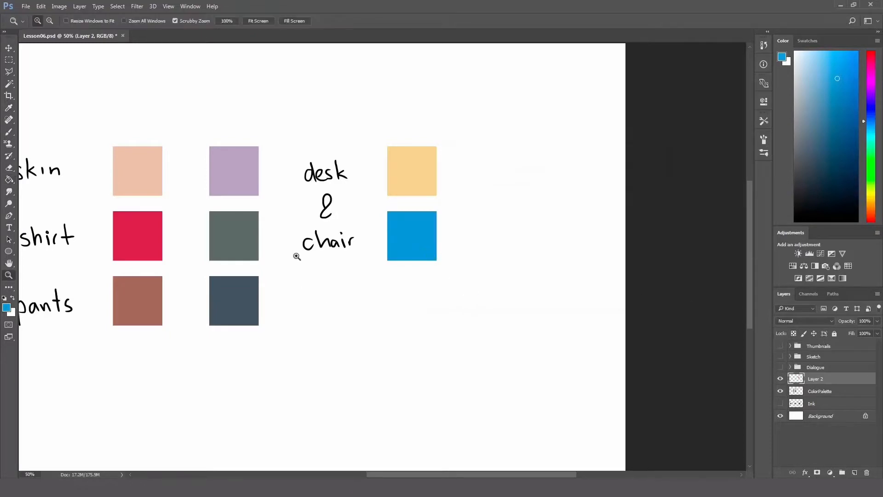
pyautogui.keyDown('alt'); pyautogui.click(298, 260); pyautogui.keyUp('alt')
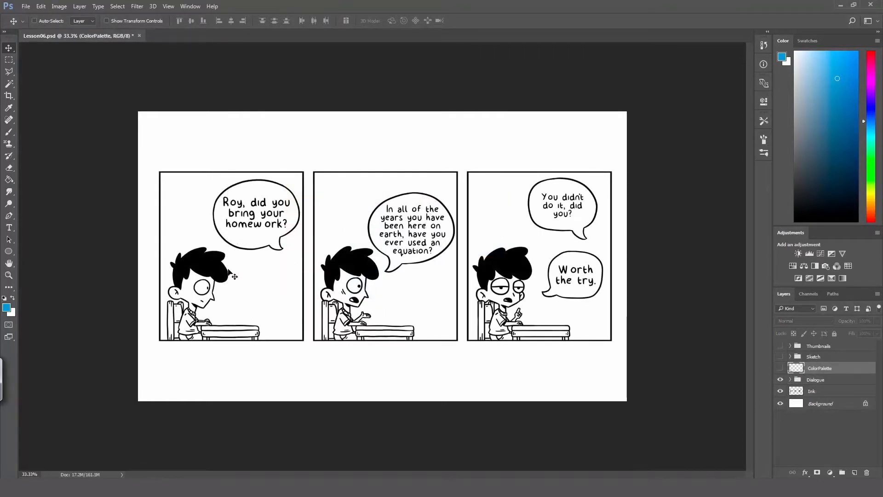
# Step: Show the ColorPalette layer and create a new layer named FlatColor directly above Background
pyautogui.click(781, 369)
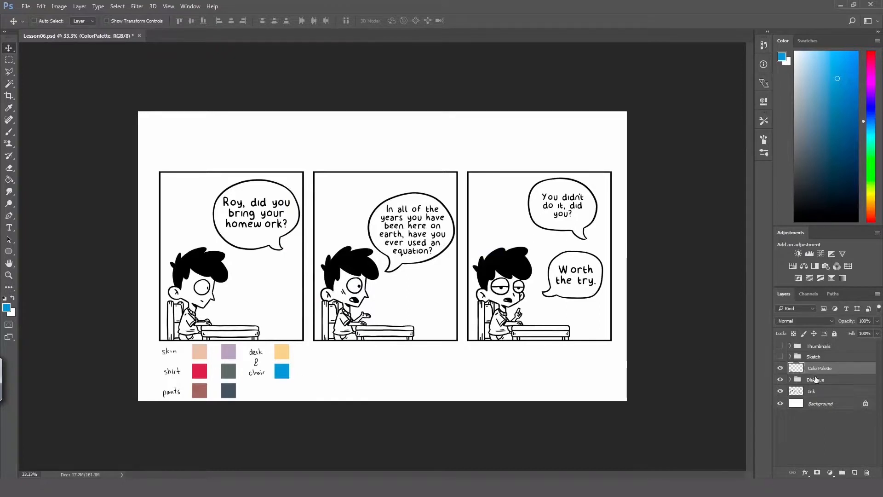
pyautogui.click(828, 405)
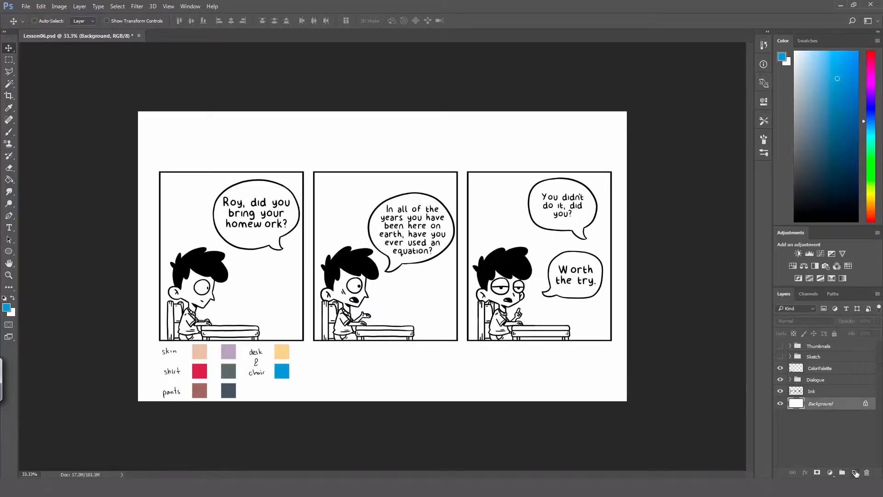
pyautogui.click(854, 473)
pyautogui.doubleClick(820, 404)
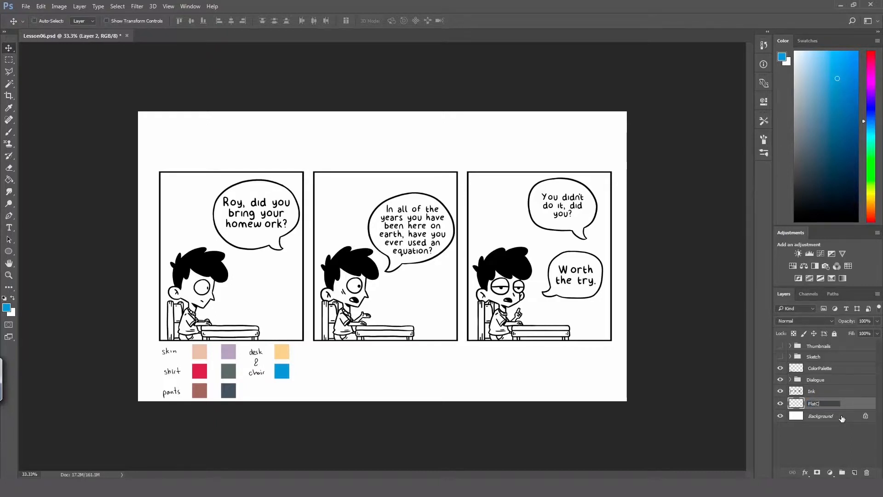
pyautogui.write('or')
pyautogui.press('Return')
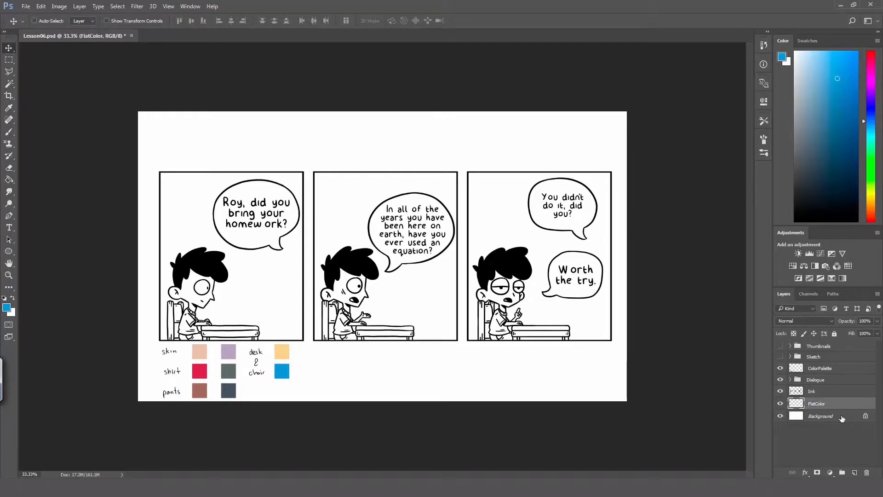
# Step: Make the Ink layer active and sample the peach skin swatch as the foreground colour
pyautogui.click(826, 394)
pyautogui.press('z')
pyautogui.click(166, 307)
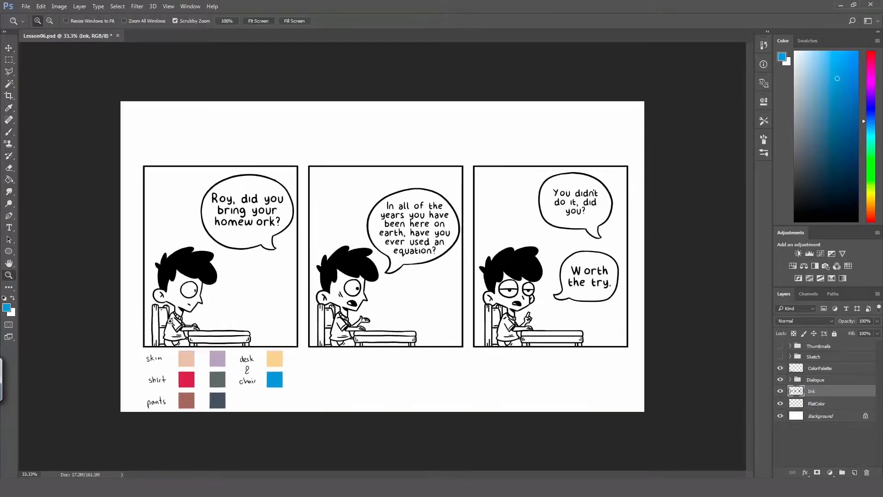
pyautogui.click(165, 318)
pyautogui.click(206, 314)
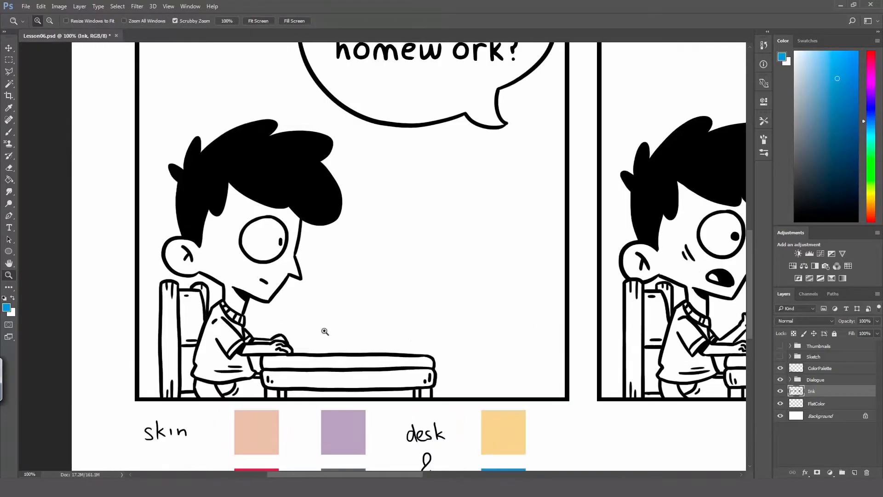
pyautogui.press('h')
pyautogui.moveTo(322, 309); pyautogui.dragTo(298, 290)
pyautogui.press('i')
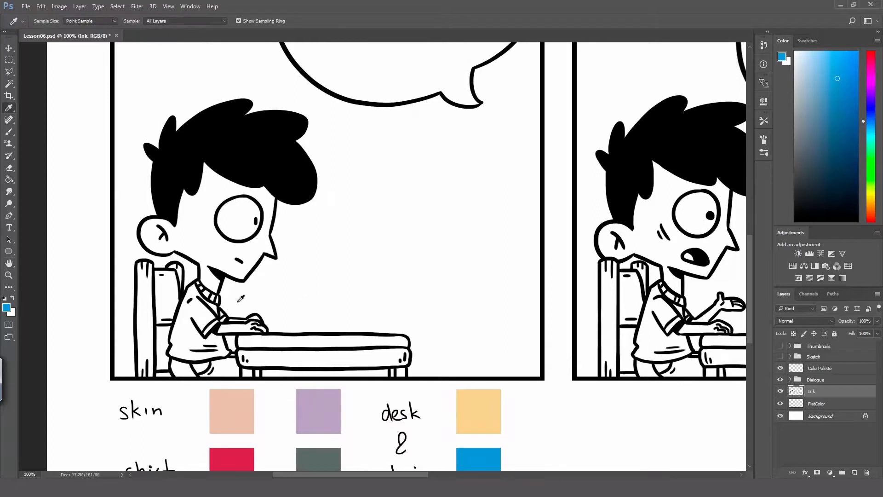
pyautogui.click(243, 410)
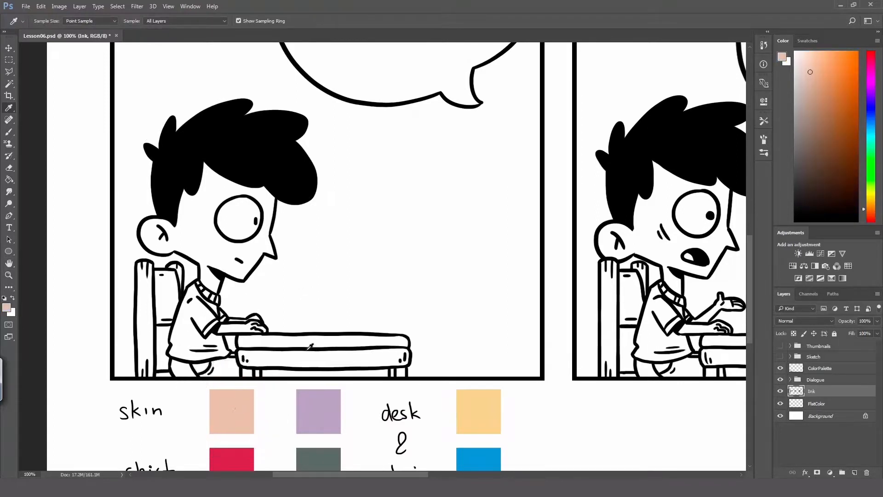
pyautogui.press('h')
pyautogui.moveTo(295, 307); pyautogui.dragTo(296, 322)
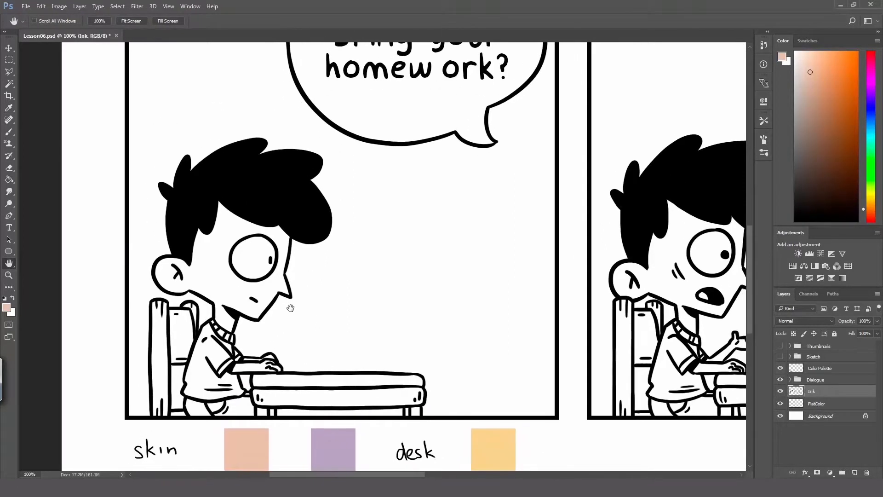
# Step: Select the boy's face, ear, neck and near arm in the first panel with the Magic Wand and expand the selection by 2 pixels
pyautogui.press('w')
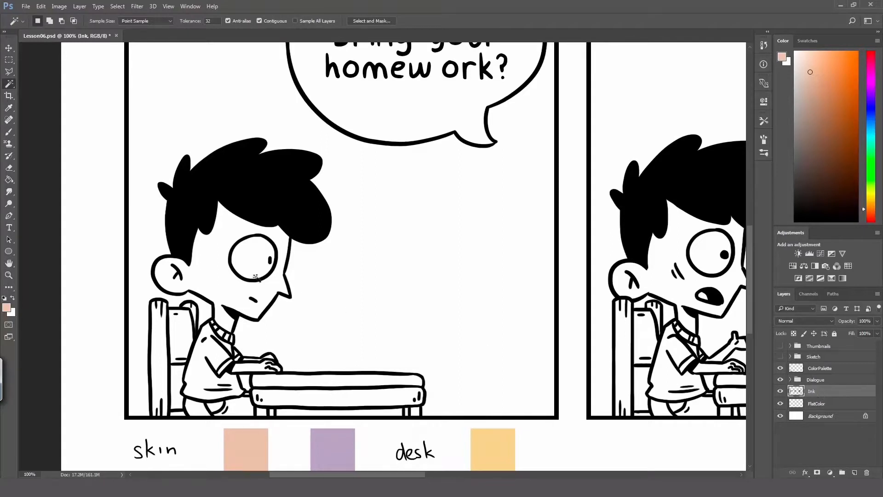
pyautogui.click(213, 271)
pyautogui.click(119, 6)
pyautogui.moveTo(184, 127)
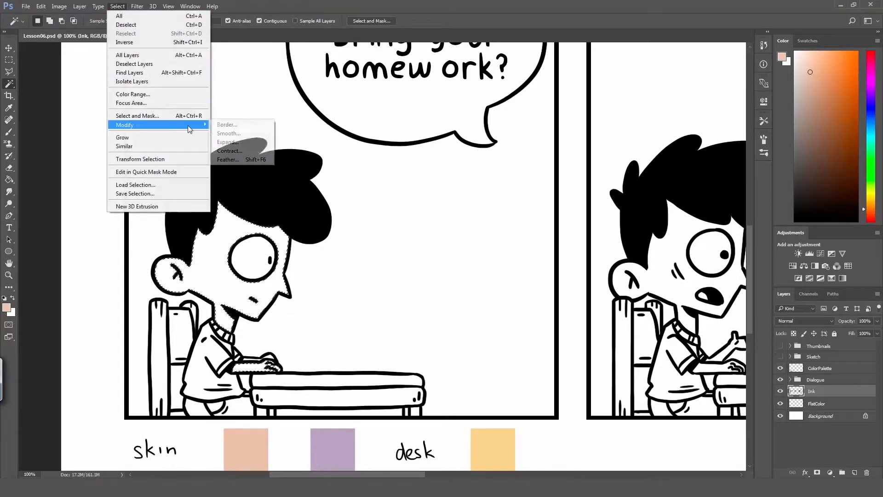
pyautogui.click(225, 142)
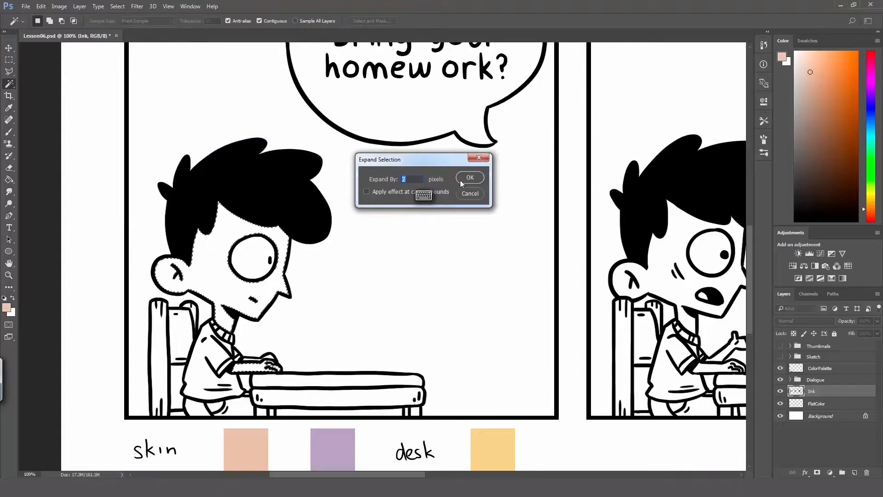
pyautogui.click(460, 179)
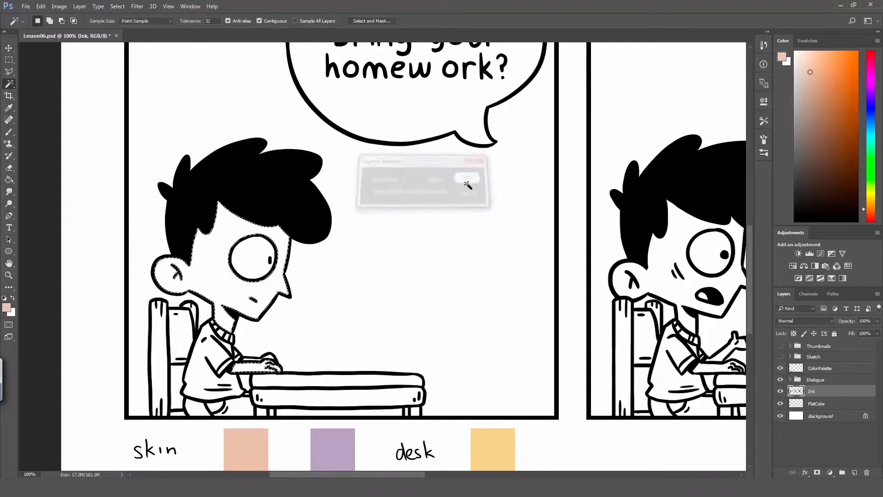
# Step: Fill the selected skin areas on the FlatColor layer with the peach skin colour and deselect
pyautogui.click(823, 404)
pyautogui.press('g')
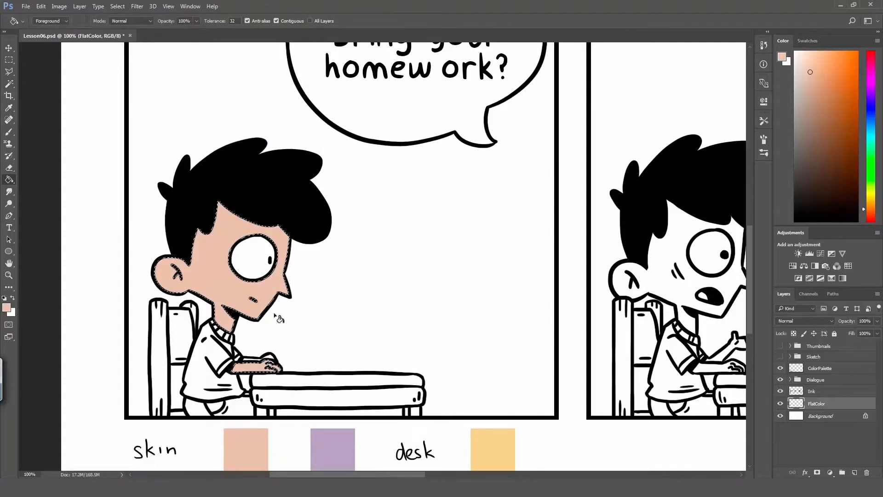
# Step: Paint the boy's far arm and hand in the first panel with the peach skin colour, using a 15 px brush
pyautogui.press('z')
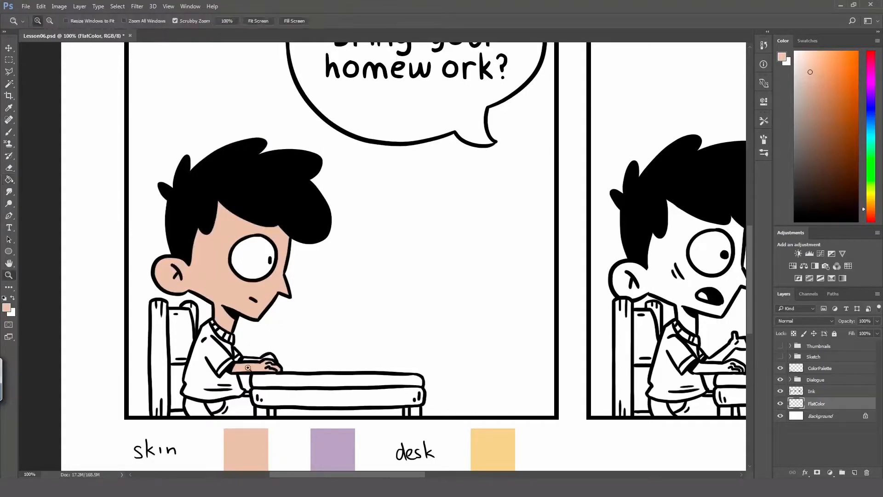
pyautogui.click(258, 369)
pyautogui.click(262, 369)
pyautogui.press('b')
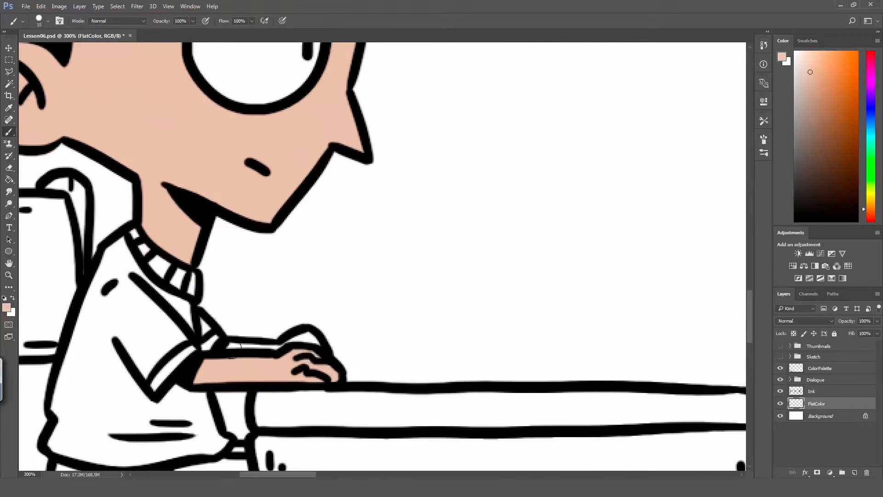
pyautogui.moveTo(233, 347)
pyautogui.mouseDown()
pyautogui.moveTo(286, 348)
pyautogui.moveTo(229, 352)
pyautogui.moveTo(315, 346)
pyautogui.mouseUp()
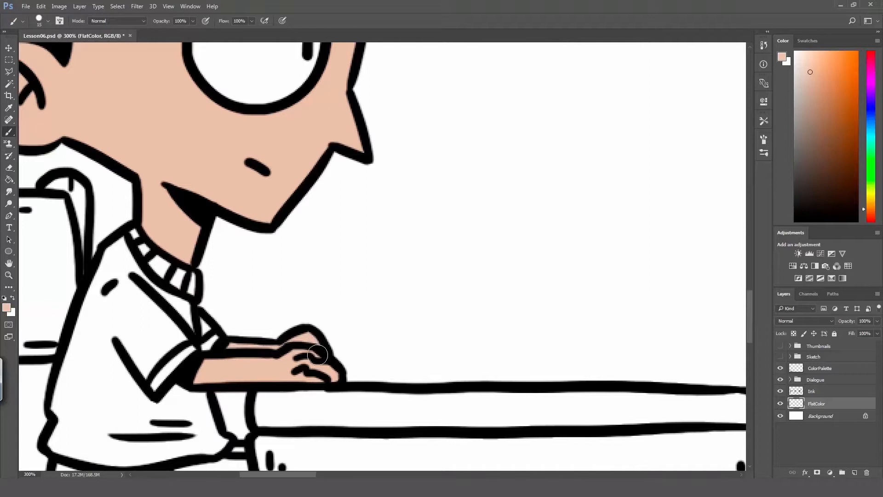
# Step: Sample the red shirt swatch as the foreground colour
pyautogui.press('z')
pyautogui.keyDown('alt'); pyautogui.click(269, 367); pyautogui.keyUp('alt')
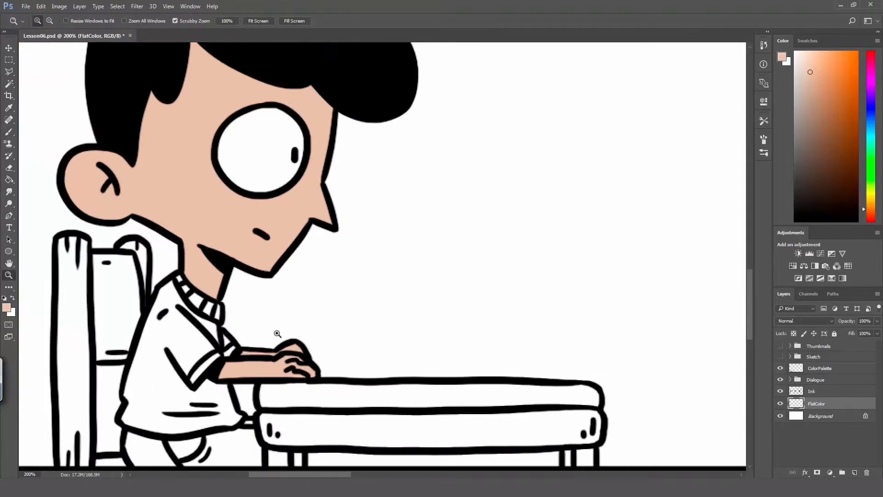
pyautogui.press('space')
pyautogui.moveTo(253, 329); pyautogui.dragTo(271, 301)
pyautogui.keyDown('alt'); pyautogui.click(274, 299); pyautogui.keyUp('alt')
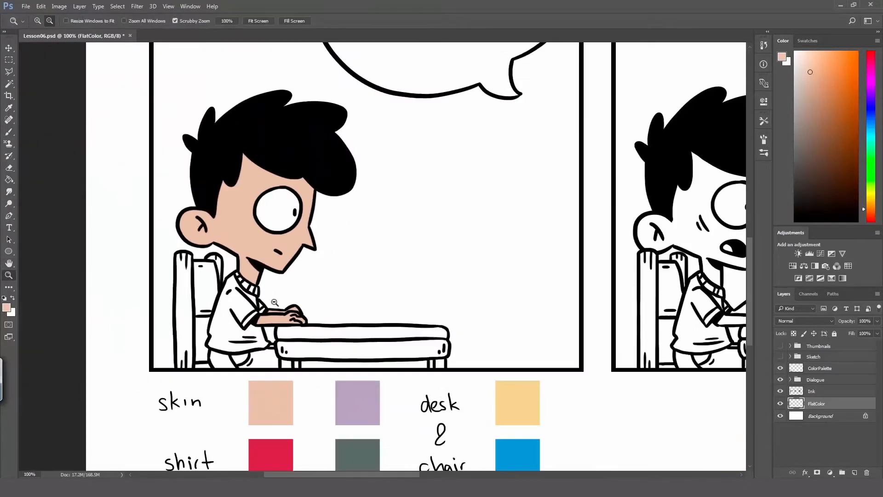
pyautogui.press('space')
pyautogui.moveTo(277, 303); pyautogui.dragTo(263, 194)
pyautogui.press('i')
pyautogui.click(258, 350)
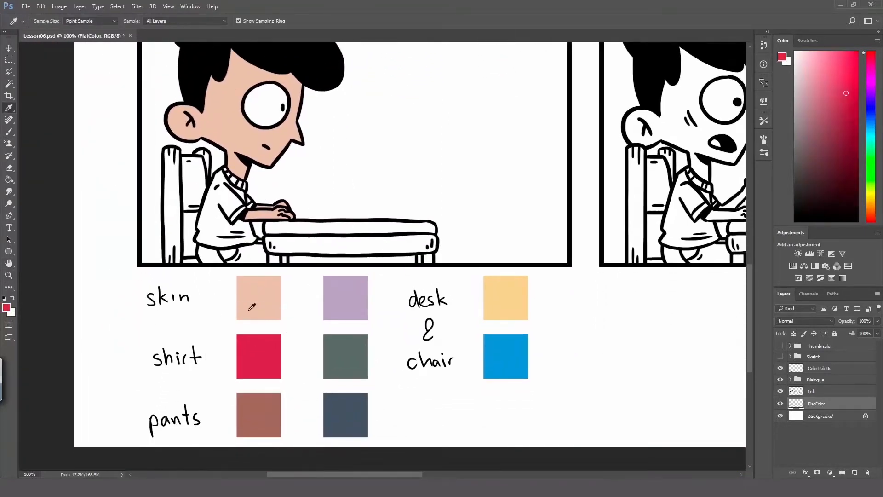
# Step: Select the boy's shirt areas in the first panel, including sleeves and collar segments, on the Ink layer with the Magic Wand
pyautogui.press('z')
pyautogui.click(247, 176)
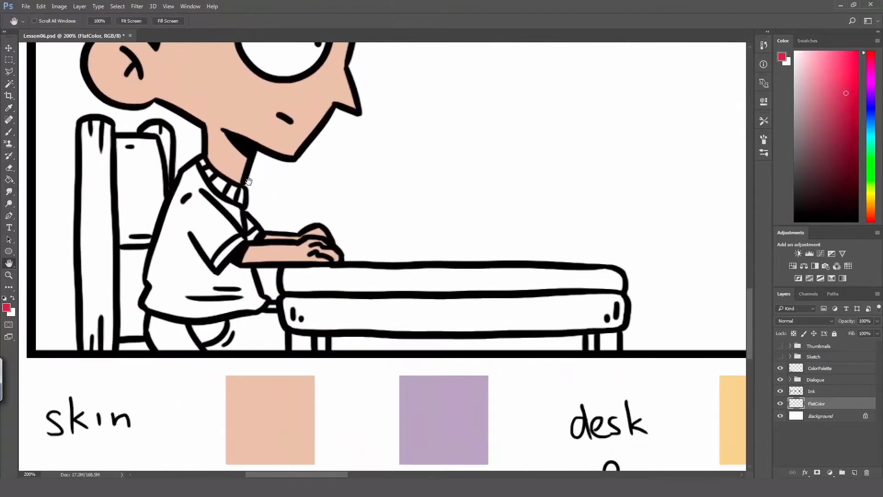
pyautogui.press('space')
pyautogui.moveTo(262, 87); pyautogui.dragTo(275, 180)
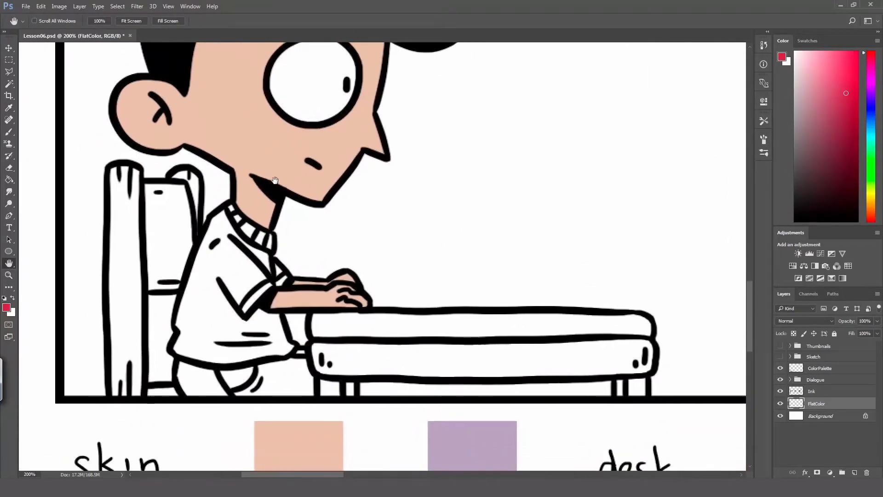
pyautogui.click(819, 391)
pyautogui.press('w')
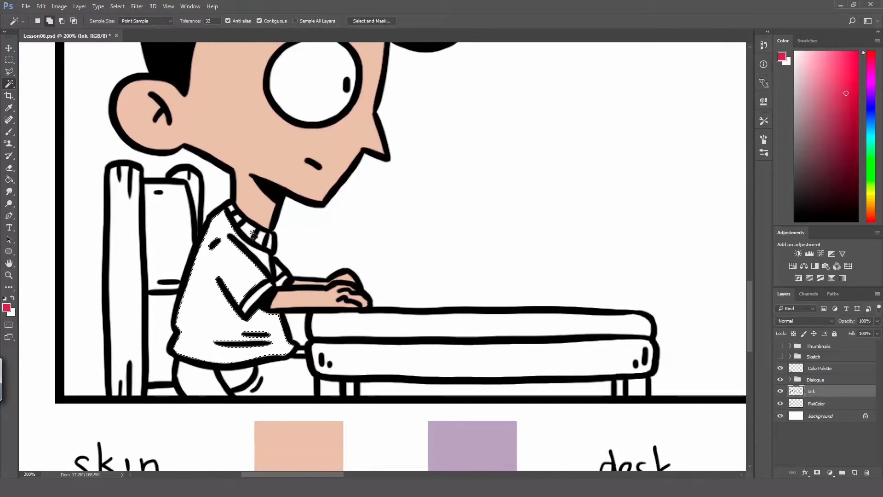
pyautogui.press('shift')
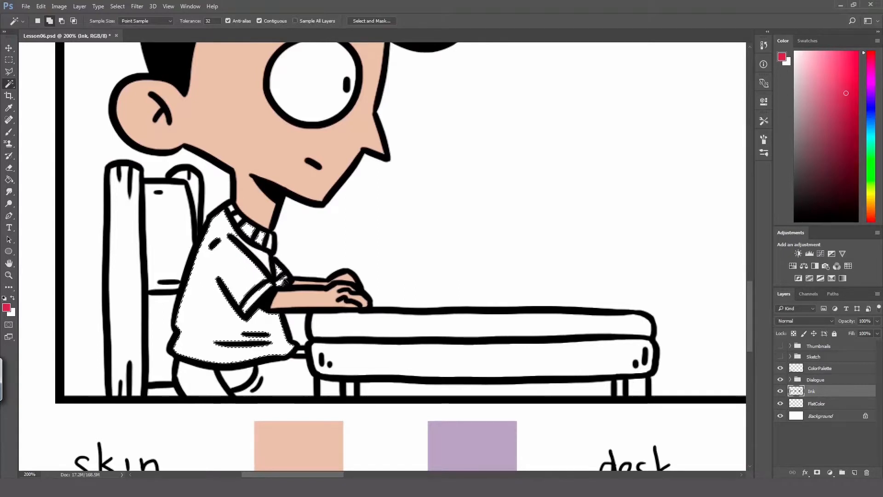
pyautogui.click(259, 237)
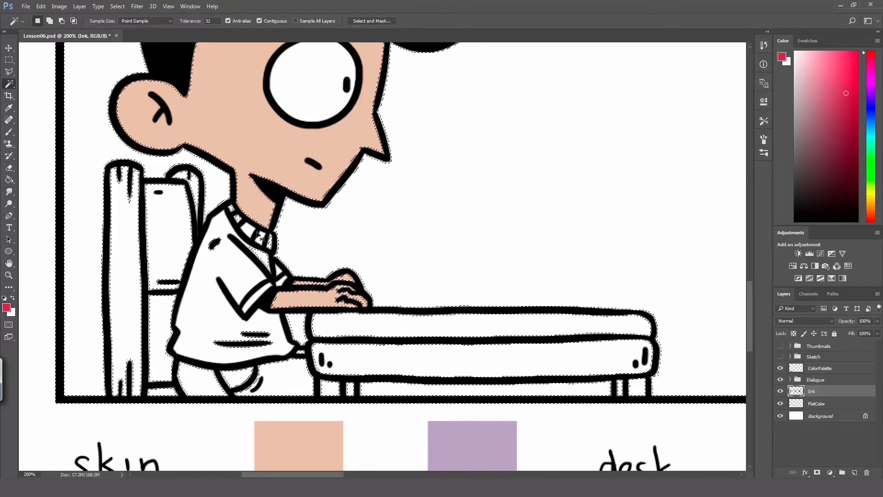
pyautogui.hotkey('ctrl', 'z')
# Step: Expand the shirt selection by 2 pixels
pyautogui.click(117, 6)
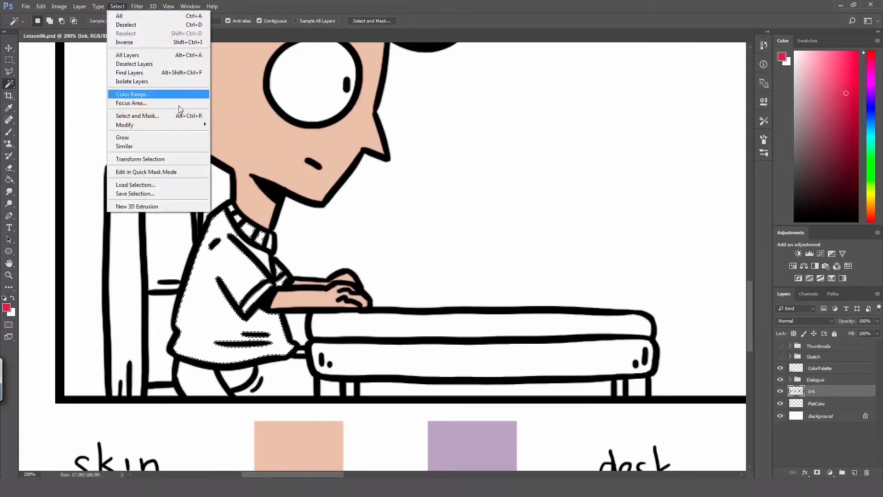
pyautogui.moveTo(193, 124)
pyautogui.click(278, 143)
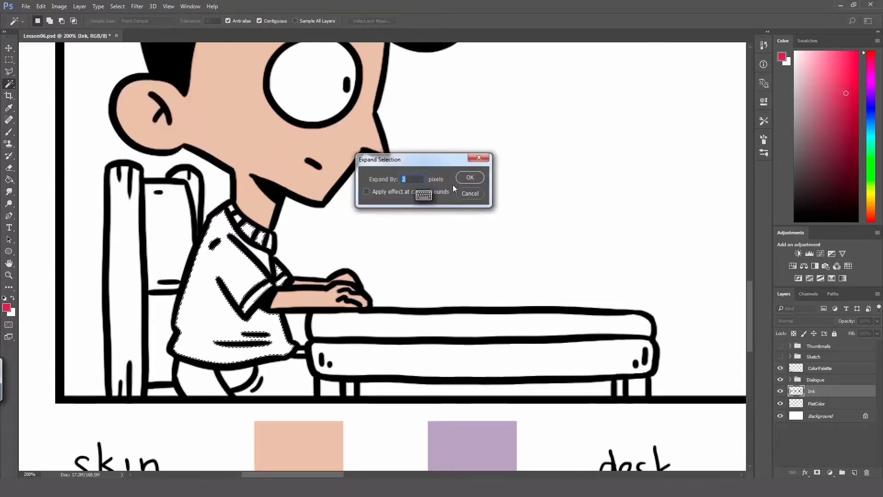
pyautogui.click(469, 178)
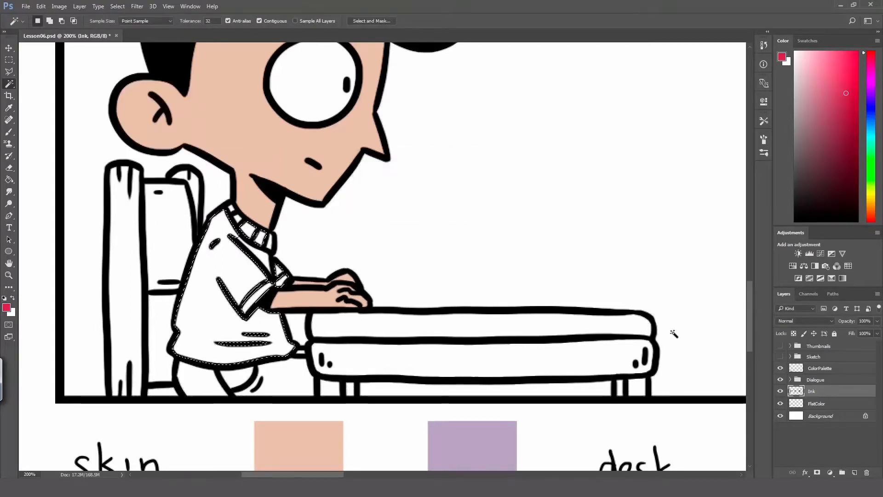
# Step: Fill the selected shirt areas on the FlatColor layer with the red shirt colour and deselect
pyautogui.press('g')
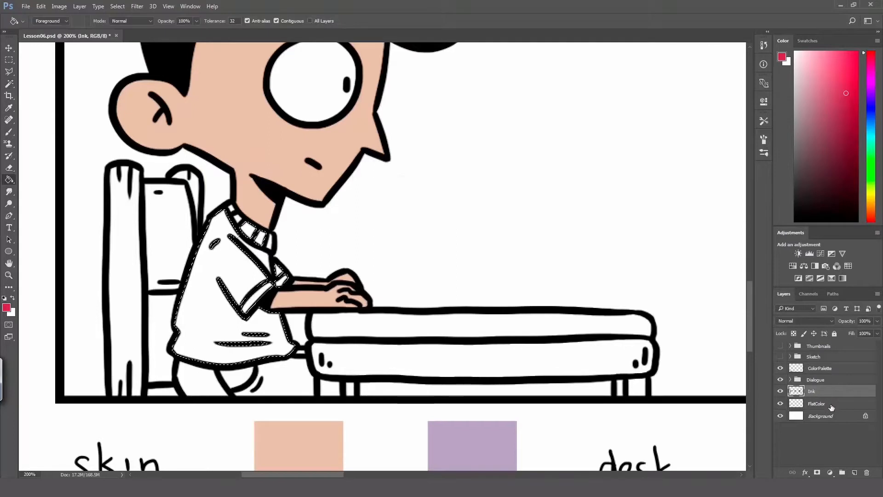
pyautogui.click(823, 403)
pyautogui.click(243, 287)
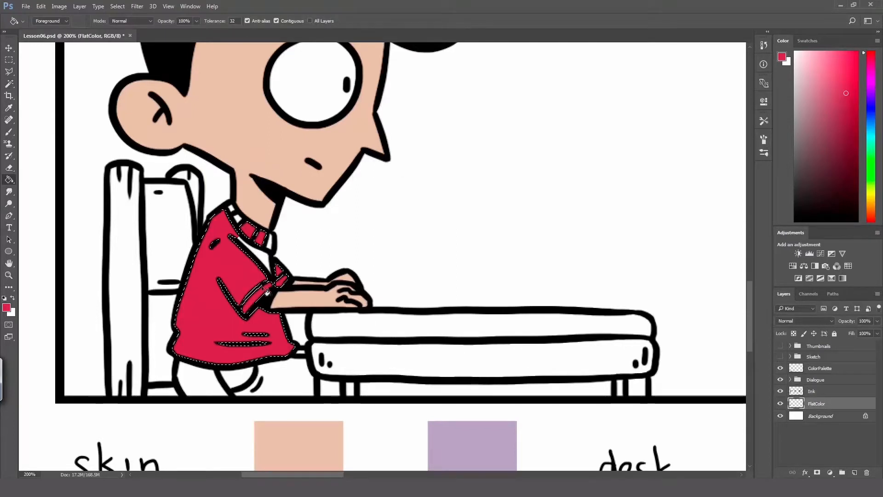
pyautogui.hotkey('ctrl', 'd')
# Step: Paint the unfilled gaps in the boy's shirt front and collar with the red shirt colour, using a 15 px brush
pyautogui.press('b')
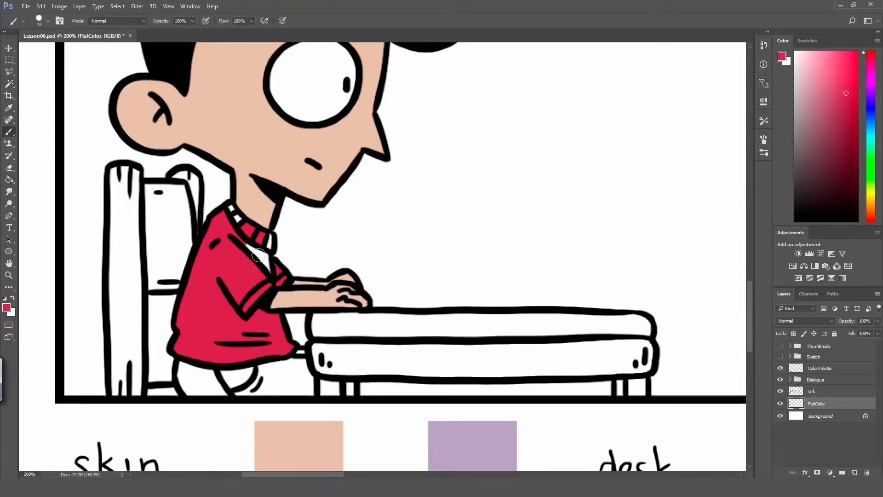
pyautogui.moveTo(258, 255)
pyautogui.mouseDown()
pyautogui.moveTo(270, 270)
pyautogui.moveTo(265, 259)
pyautogui.mouseUp()
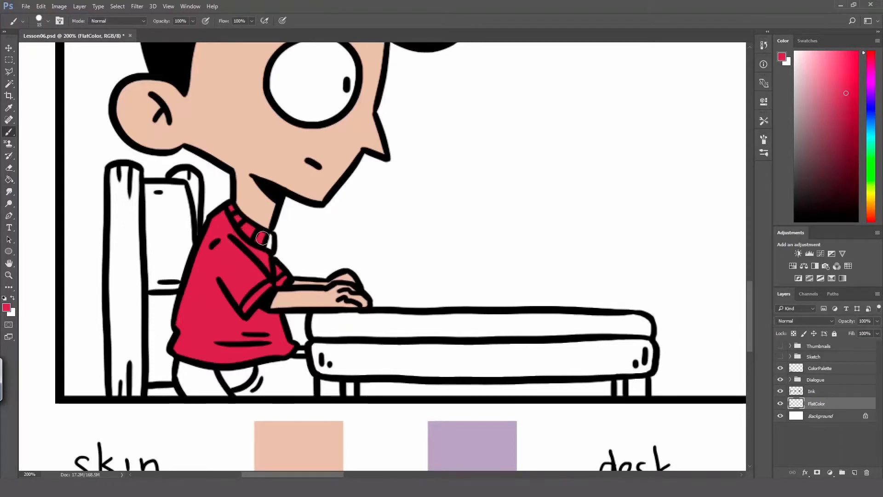
pyautogui.moveTo(270, 239)
pyautogui.mouseDown()
pyautogui.moveTo(269, 251)
pyautogui.moveTo(269, 235)
pyautogui.moveTo(264, 243)
pyautogui.moveTo(235, 241)
pyautogui.mouseUp()
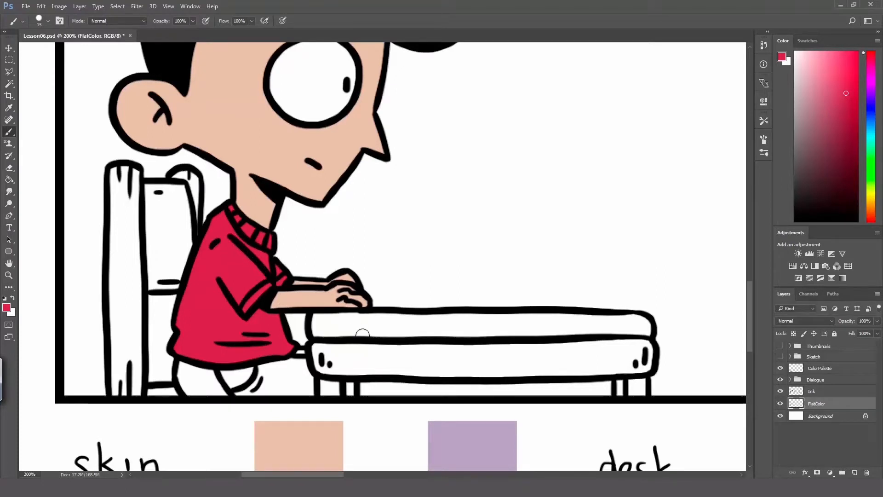
# Step: Sample the brown pants swatch as the foreground colour
pyautogui.press('h')
pyautogui.moveTo(347, 305); pyautogui.dragTo(310, 179)
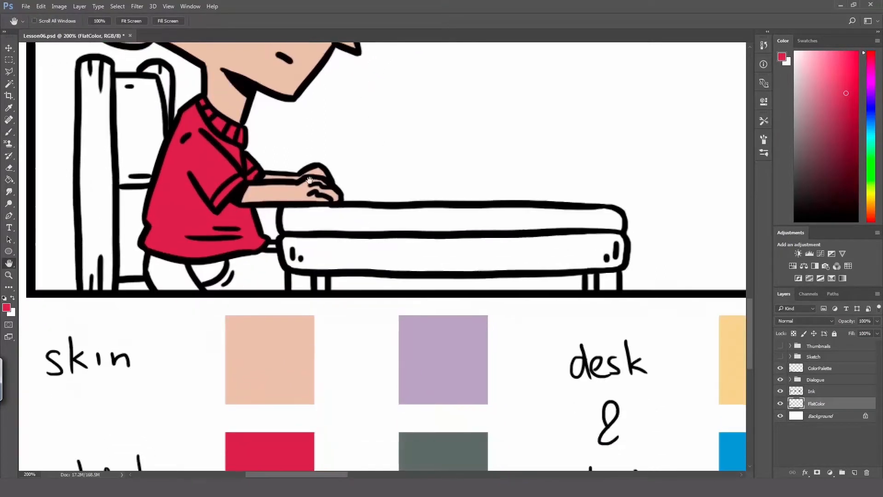
pyautogui.press('i')
pyautogui.click(256, 419)
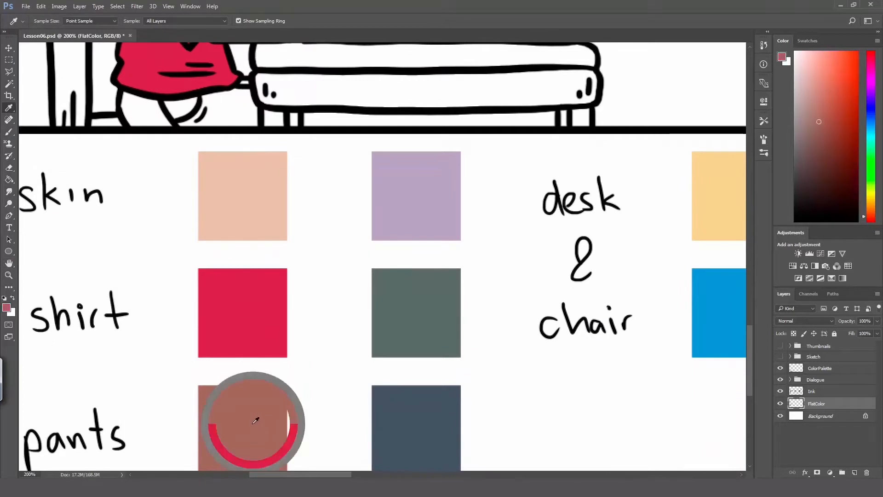
# Step: Select the boy's pants areas in the first panel on the Ink layer with the Magic Wand
pyautogui.press('h')
pyautogui.moveTo(272, 299); pyautogui.dragTo(272, 347)
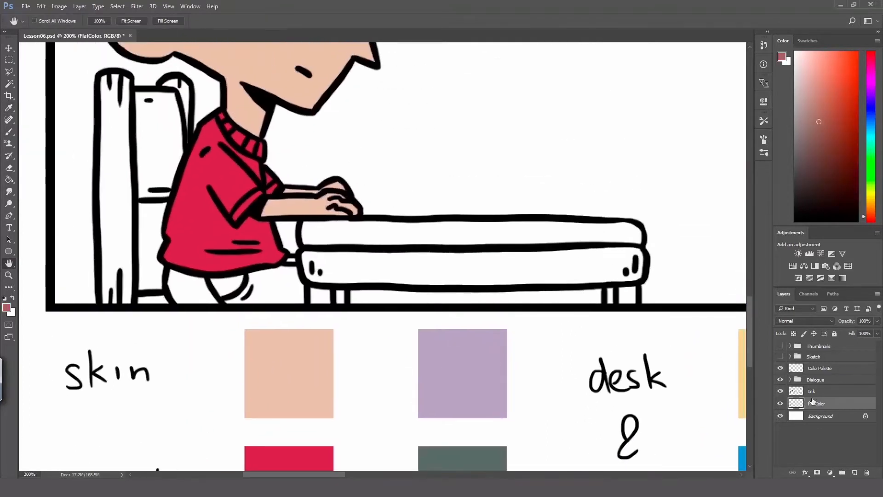
pyautogui.click(812, 391)
pyautogui.press('w')
pyautogui.click(203, 294)
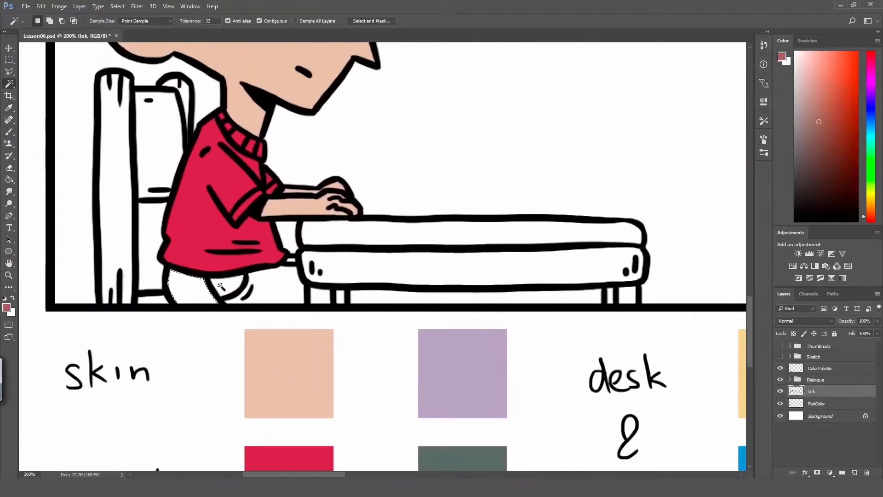
pyautogui.keyDown('shift'); pyautogui.click(291, 281); pyautogui.keyUp('shift')
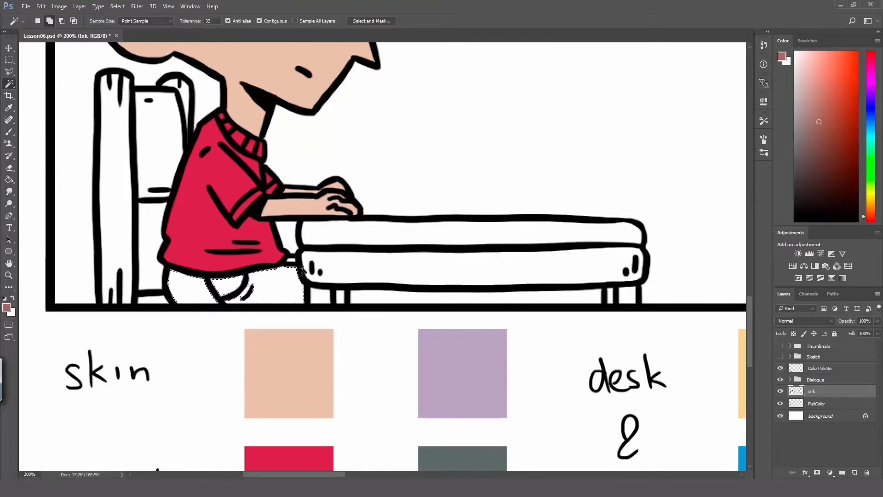
# Step: Expand the pants selection by 2 pixels
pyautogui.click(118, 6)
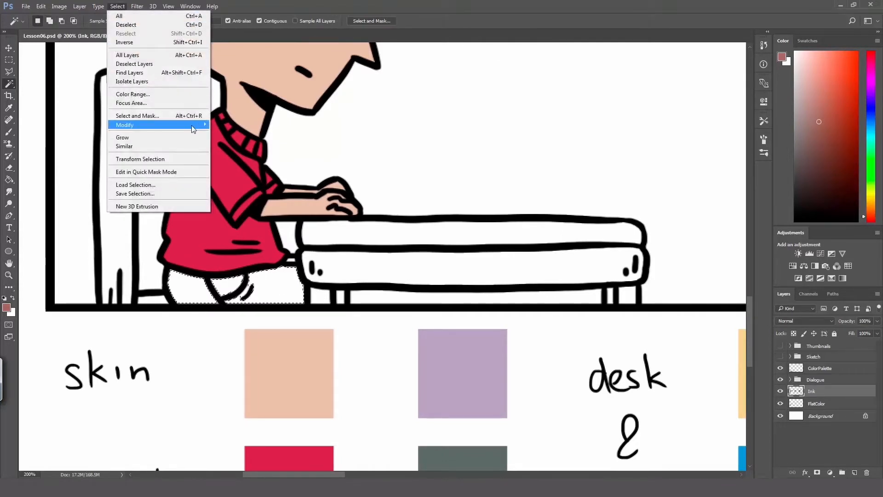
pyautogui.moveTo(200, 124)
pyautogui.click(228, 142)
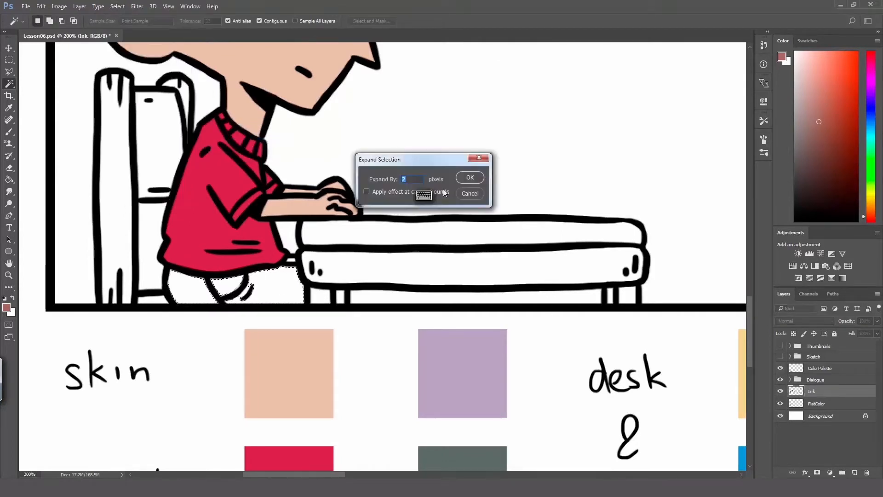
pyautogui.click(461, 178)
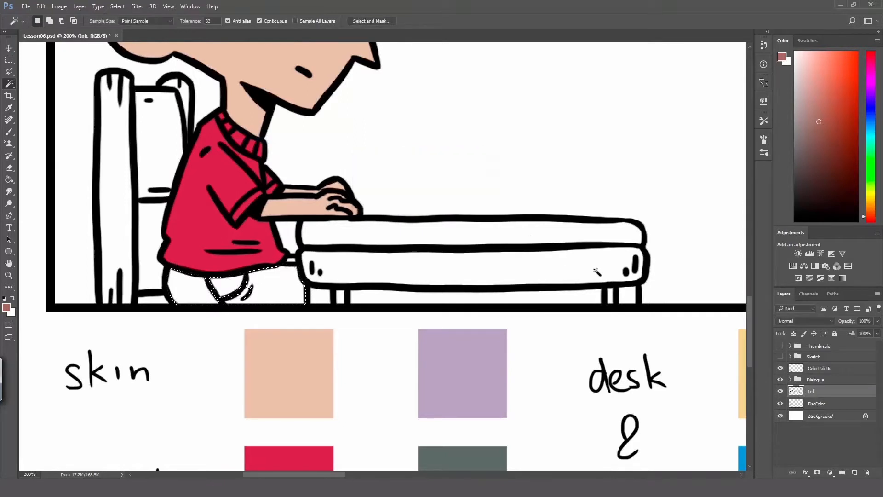
# Step: Fill the selected pants on the FlatColor layer with the brown pants colour and brush in the small gap between shirt and desk
pyautogui.click(830, 404)
pyautogui.press('g')
pyautogui.click(276, 291)
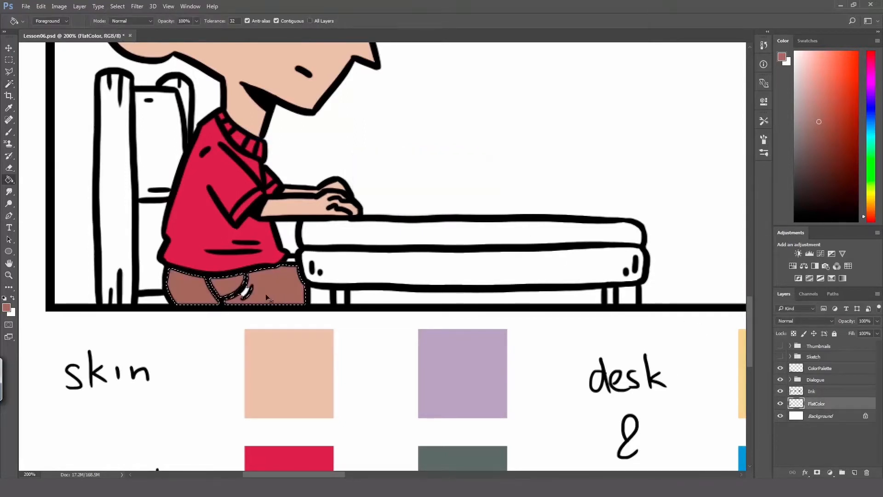
pyautogui.press('b')
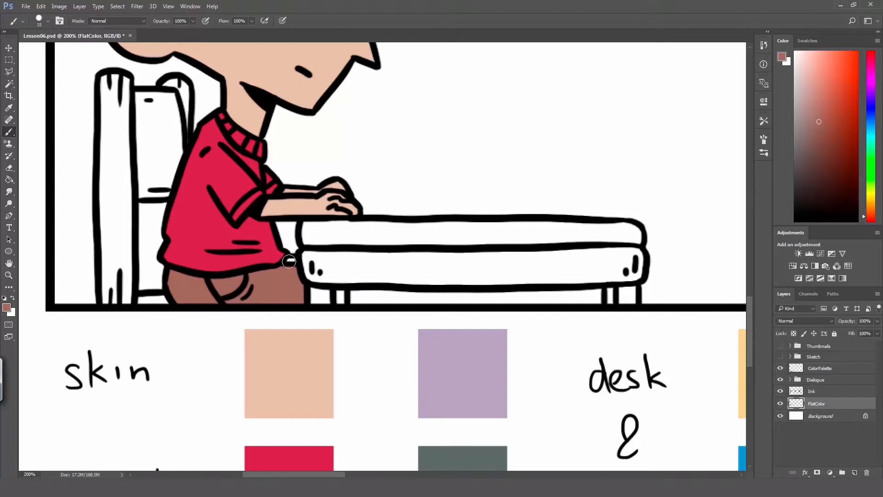
pyautogui.moveTo(289, 261); pyautogui.dragTo(296, 285)
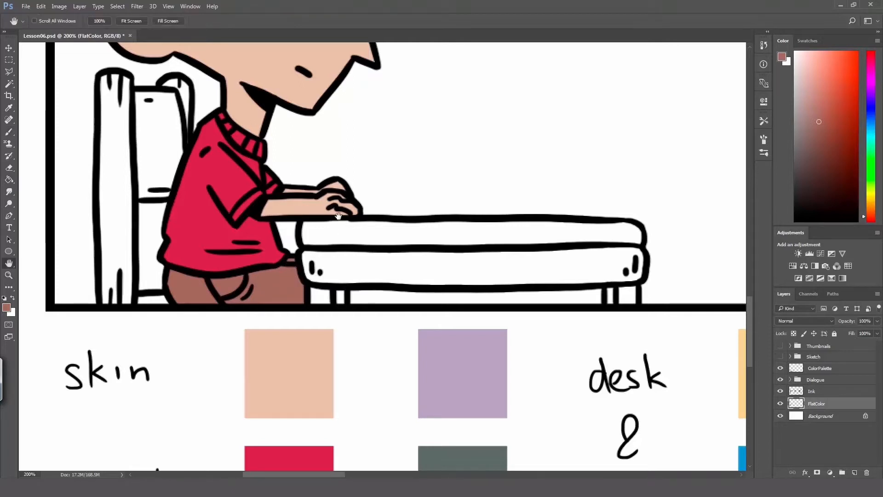
# Step: Sample the yellow desk and chair swatch as the foreground colour
pyautogui.moveTo(338, 216); pyautogui.dragTo(331, 240)
pyautogui.keyDown('alt'); pyautogui.click(342, 254); pyautogui.keyUp('alt')
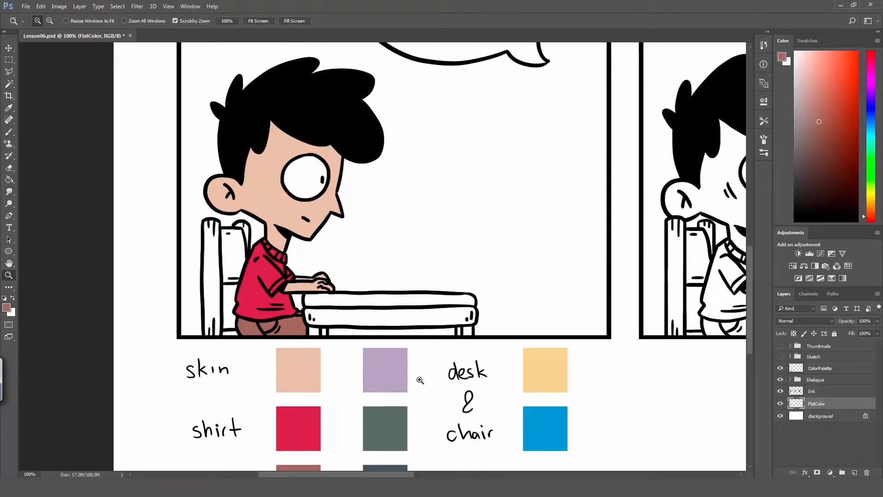
pyautogui.press('space')
pyautogui.moveTo(405, 351); pyautogui.dragTo(308, 301)
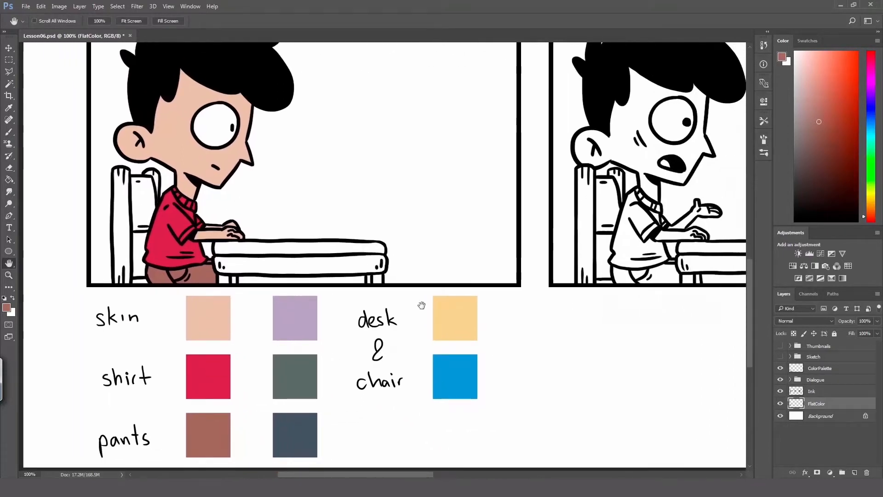
pyautogui.press('i')
pyautogui.click(456, 310)
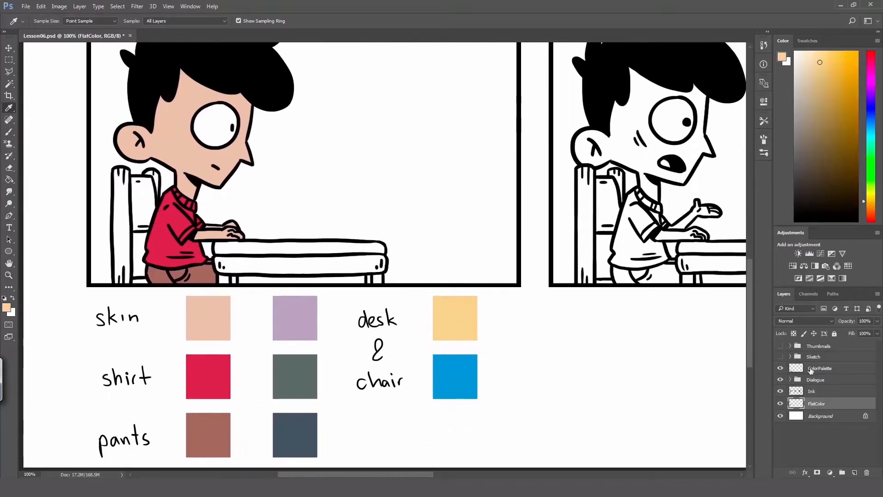
# Step: Select the chair posts, desk top and desk legs in the first panel on the Ink layer with the Magic Wand
pyautogui.click(820, 390)
pyautogui.press('w')
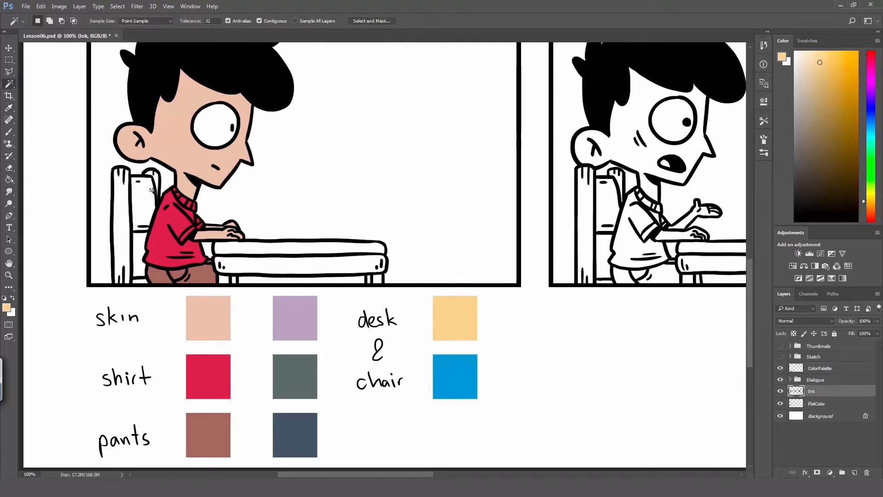
pyautogui.click(118, 202)
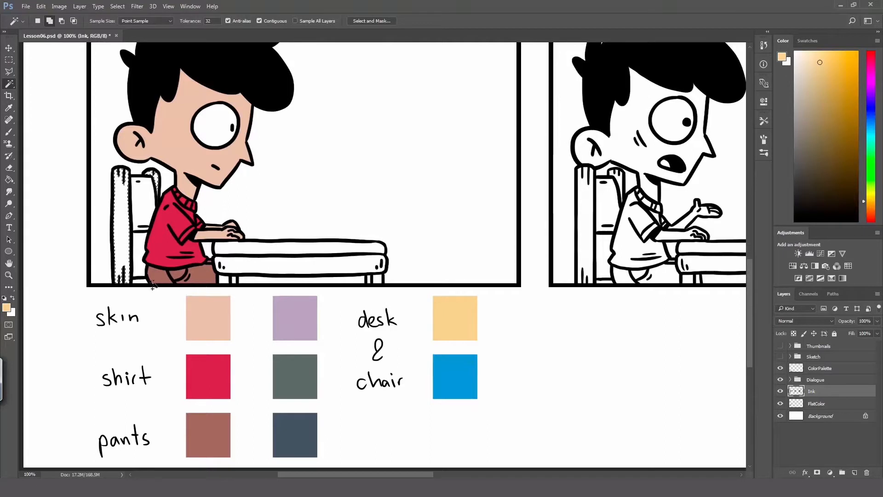
pyautogui.click(246, 248)
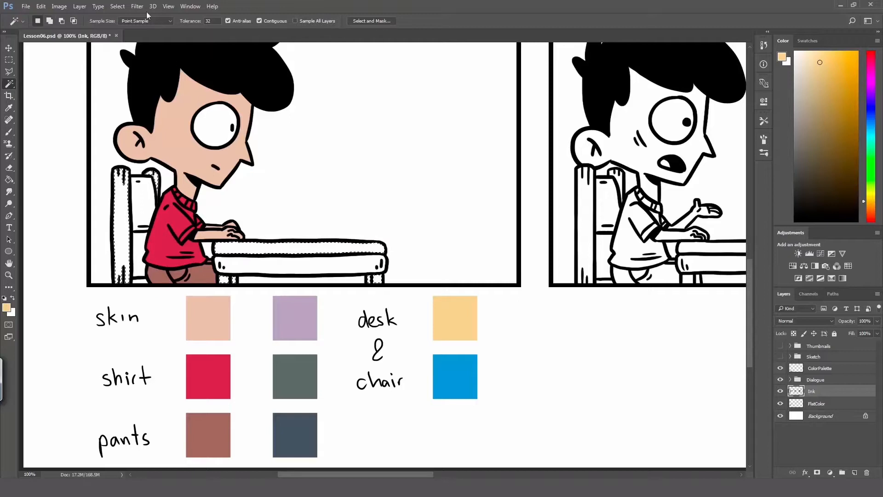
# Step: Expand the chair and desk selection by the last-used amount
pyautogui.click(117, 6)
pyautogui.moveTo(138, 125)
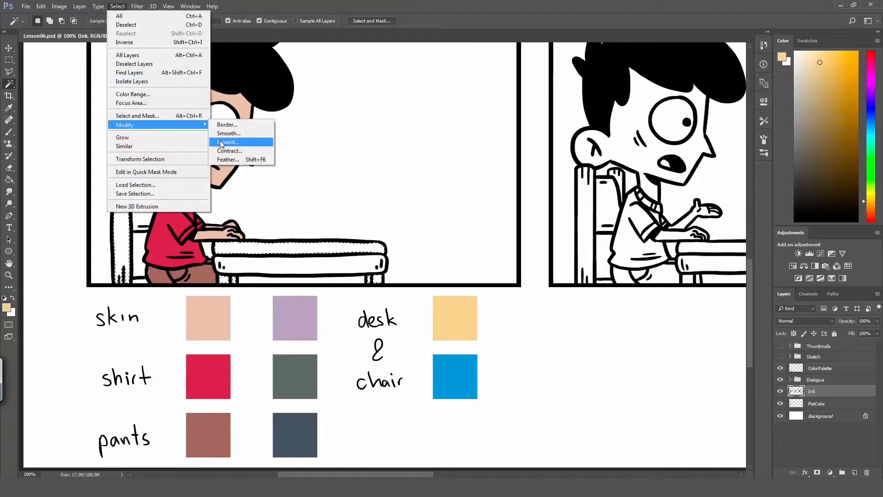
pyautogui.click(226, 140)
pyautogui.click(469, 177)
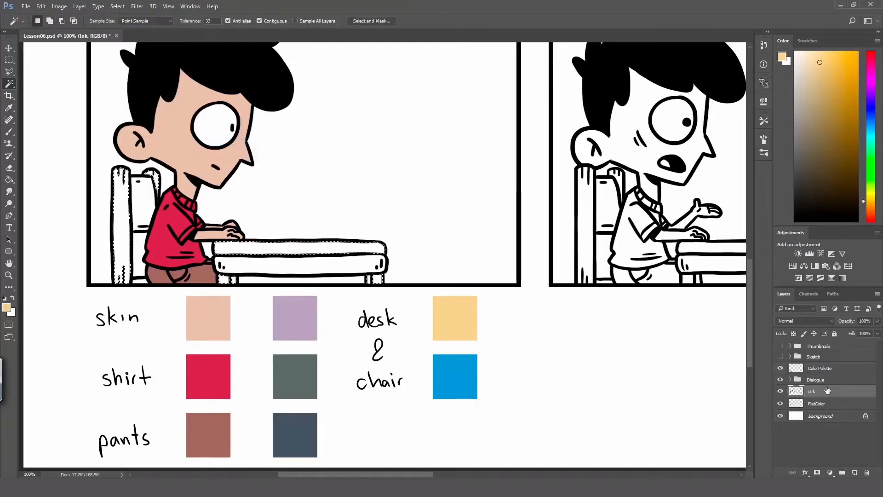
# Step: Fill the selected chair posts, desk top and desk legs on the FlatColor layer with the yellow furniture colour and deselect
pyautogui.click(830, 404)
pyautogui.press('g')
pyautogui.click(126, 223)
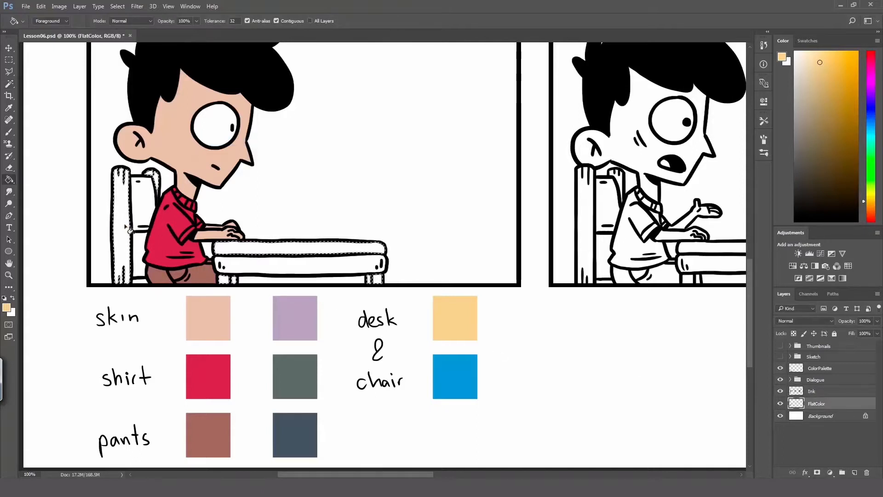
pyautogui.click(231, 279)
pyautogui.hotkey('ctrl', 'd')
# Step: Brush the yellow furniture colour into the uncoloured gap of the far chair post on the FlatColor layer
pyautogui.press('z')
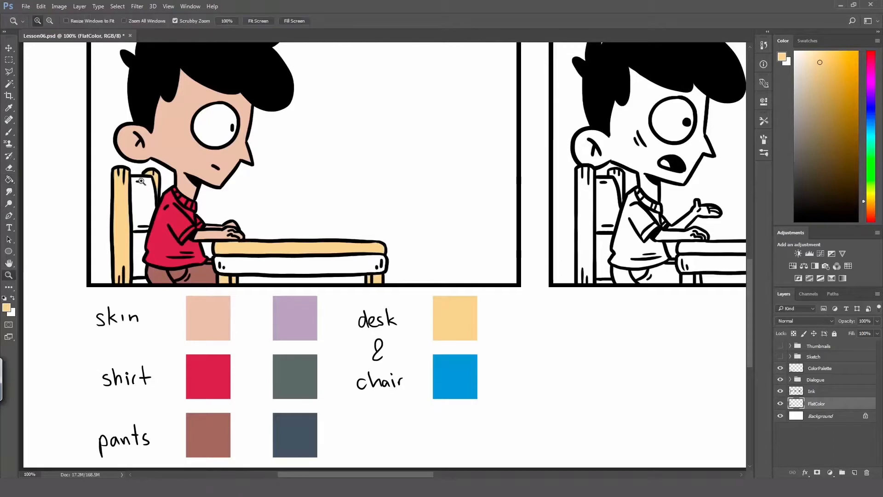
pyautogui.click(143, 183)
pyautogui.press('b')
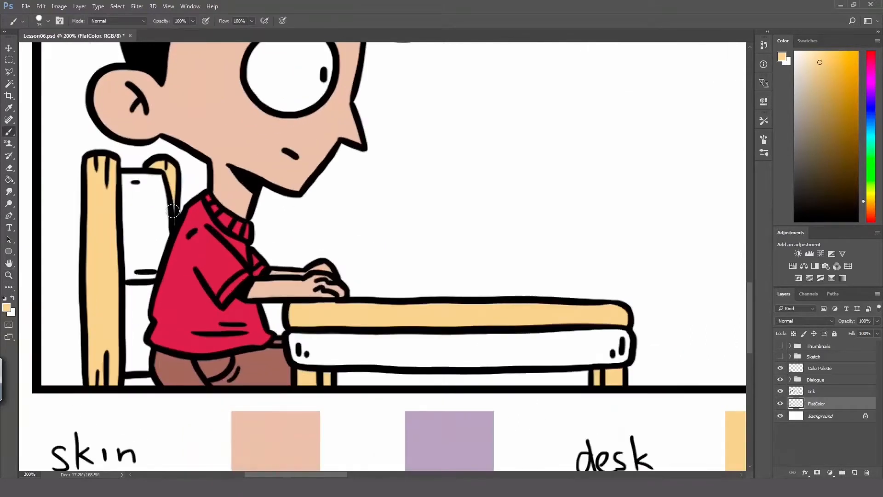
pyautogui.moveTo(173, 210); pyautogui.dragTo(174, 227)
# Step: Sample the blue desk and chair swatch as the foreground colour
pyautogui.press('space')
pyautogui.moveTo(402, 387); pyautogui.dragTo(302, 131)
pyautogui.moveTo(359, 274); pyautogui.dragTo(249, 277)
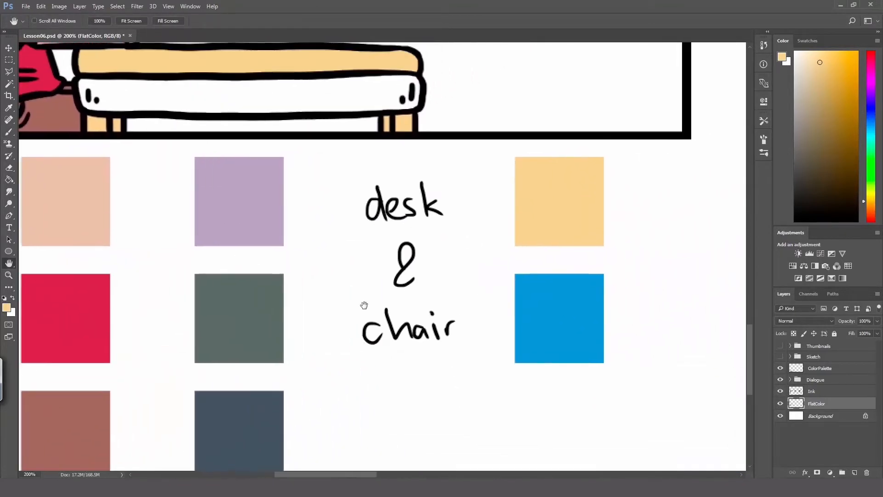
pyautogui.keyDown('alt'); pyautogui.click(524, 288); pyautogui.keyUp('alt')
# Step: Select the chair's backrest, its lower section and the desk front in the first panel on the Ink layer with the Magic Wand
pyautogui.press('space')
pyautogui.moveTo(232, 144); pyautogui.dragTo(438, 327)
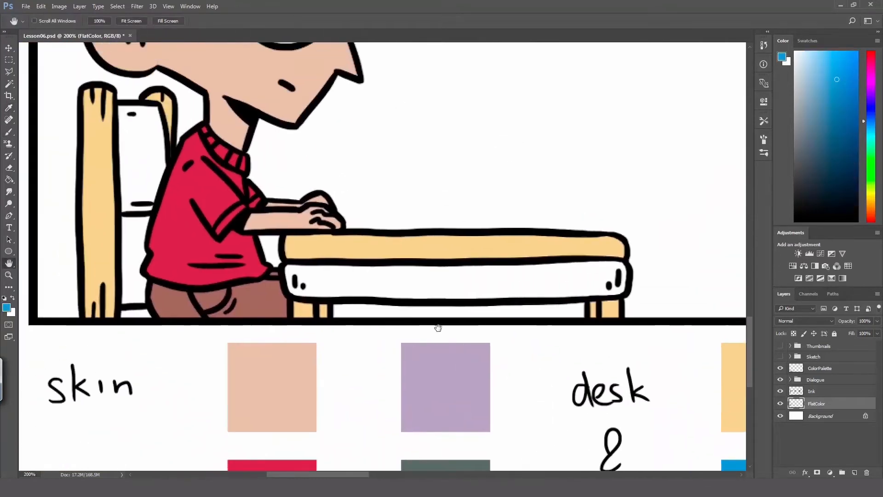
pyautogui.click(816, 390)
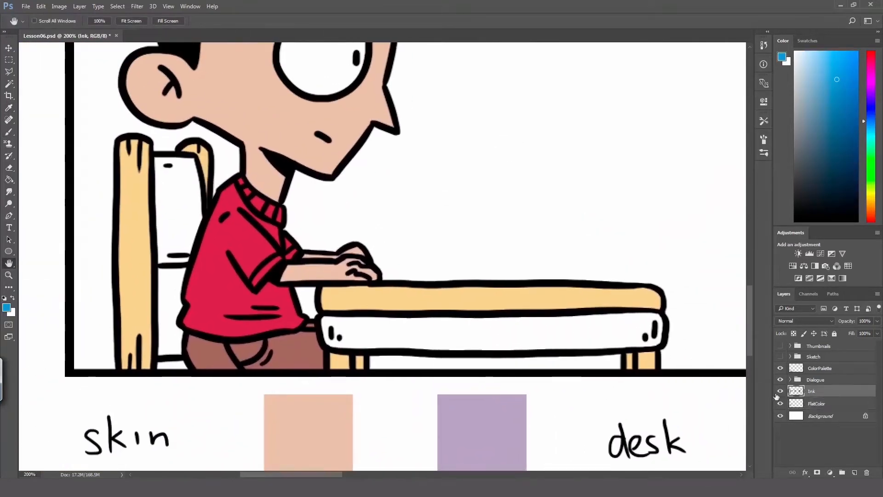
pyautogui.press('w')
pyautogui.keyDown('shift'); pyautogui.click(182, 212); pyautogui.keyUp('shift')
pyautogui.keyDown('shift'); pyautogui.click(172, 366); pyautogui.keyUp('shift')
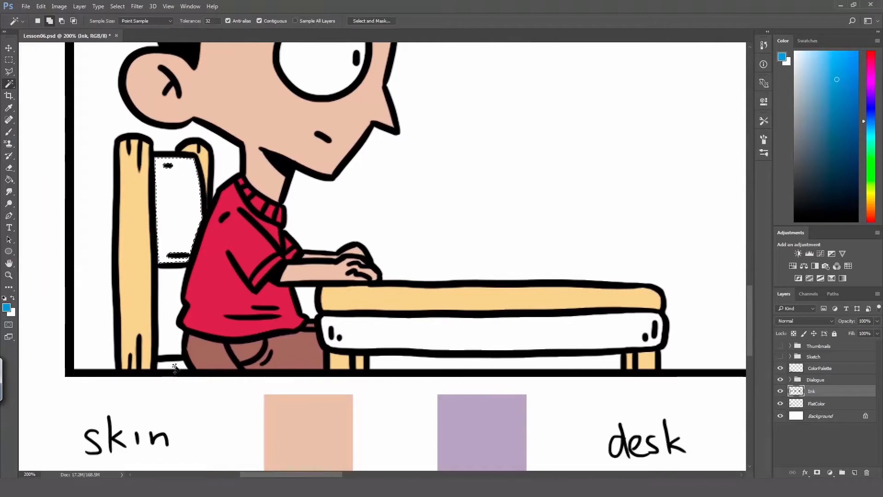
pyautogui.keyDown('shift'); pyautogui.click(398, 333); pyautogui.keyUp('shift')
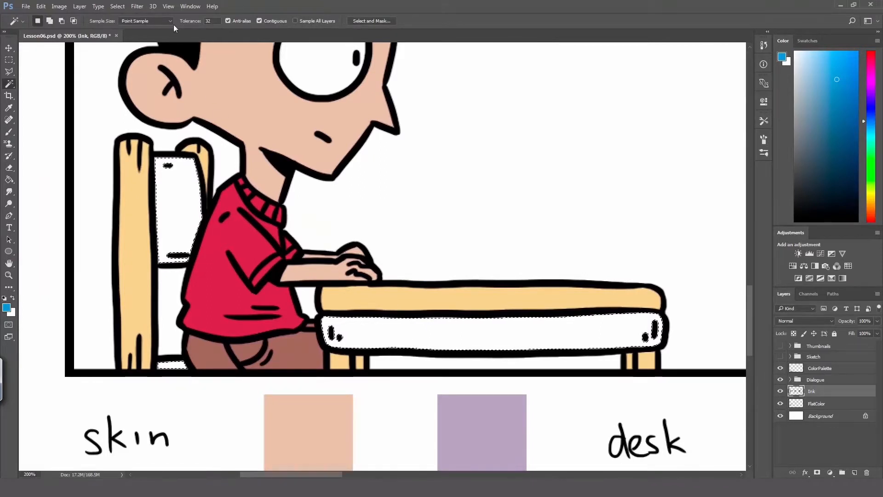
# Step: Expand the backrest and desk-front selection by the last-used amount
pyautogui.click(118, 6)
pyautogui.moveTo(198, 125)
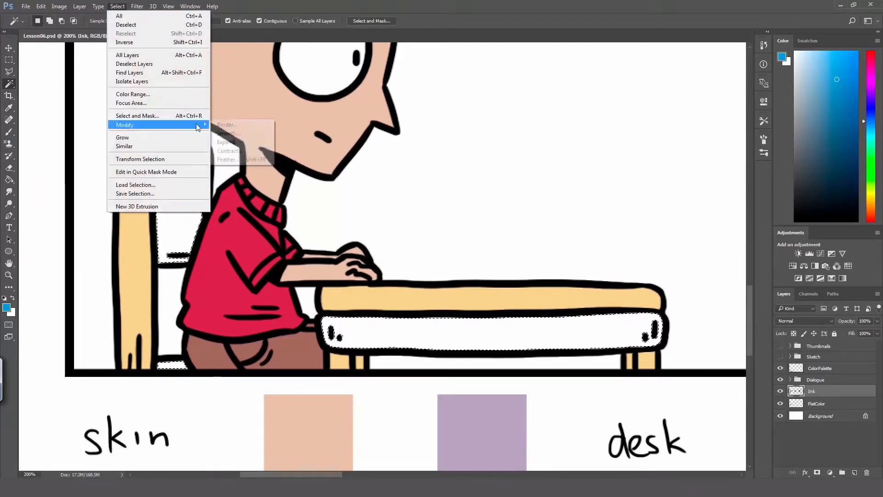
pyautogui.click(246, 145)
pyautogui.click(463, 181)
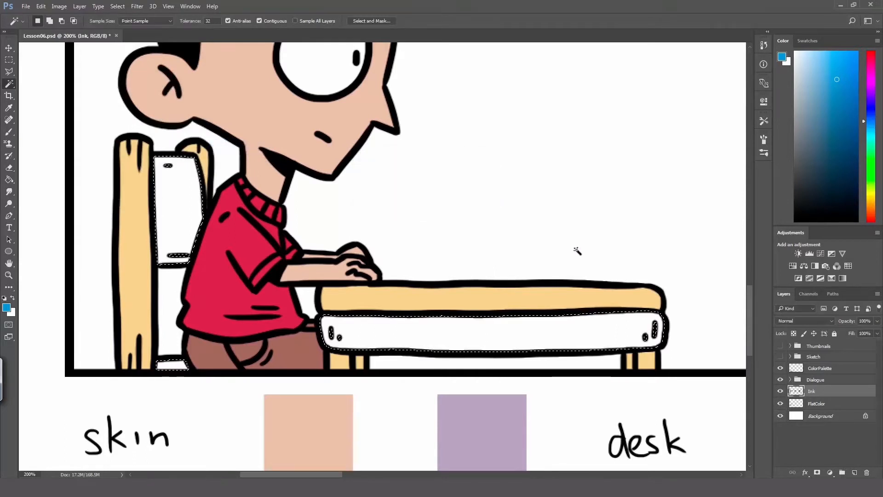
# Step: Fill the selected chair parts and desk front with blue on the FlatColor layer, deselect, and brush over gaps under the backrest marks
pyautogui.click(825, 405)
pyautogui.press('g')
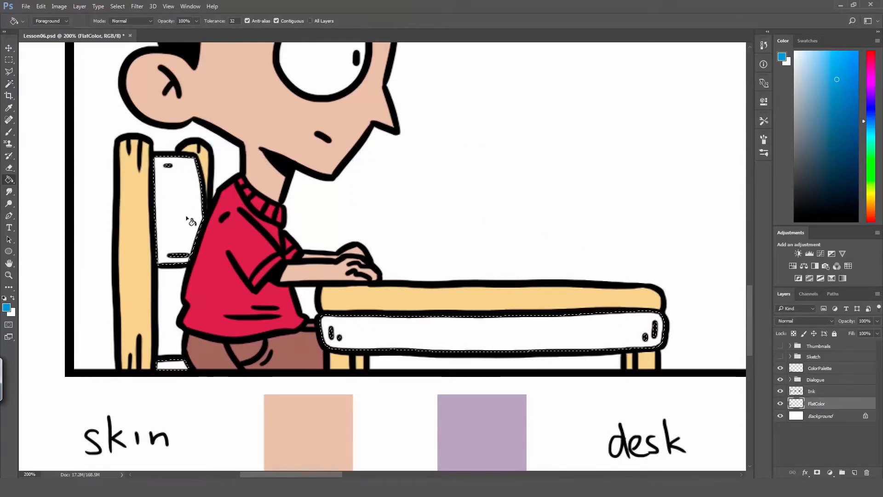
pyautogui.click(186, 214)
pyautogui.click(379, 337)
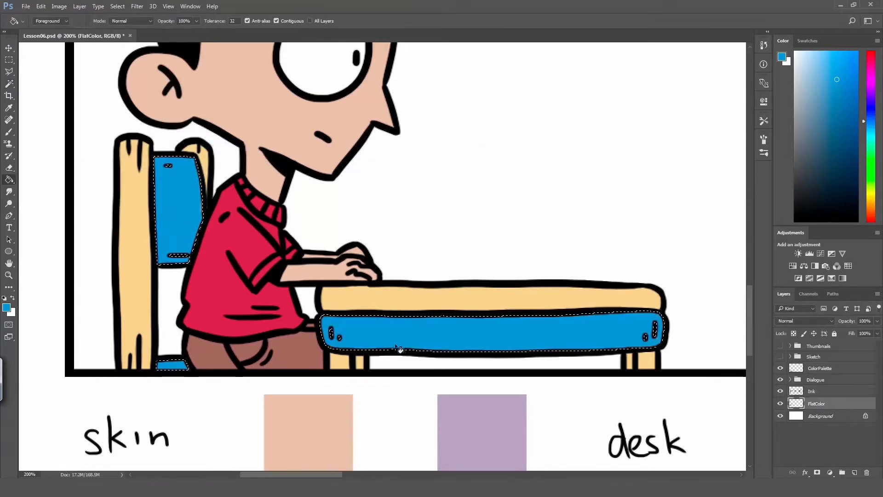
pyautogui.hotkey('ctrl', 'd')
pyautogui.press('b')
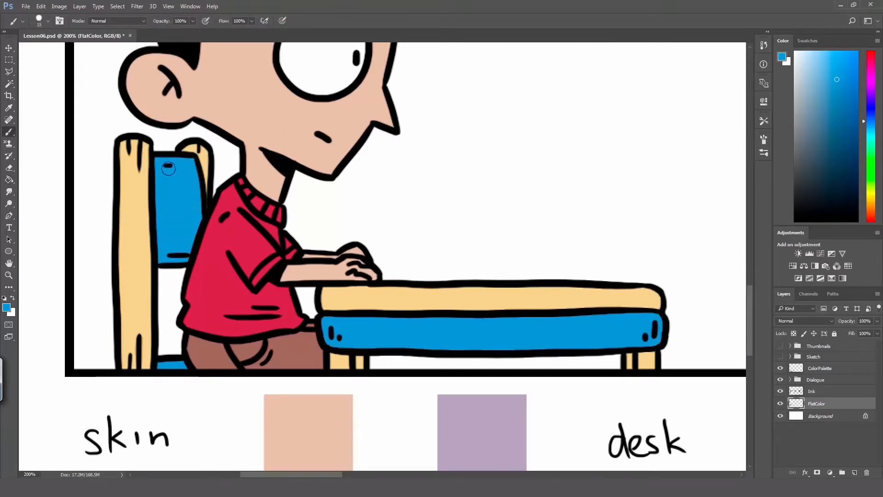
pyautogui.moveTo(179, 254); pyautogui.dragTo(190, 234)
# Step: Add a new layer directly above FlatColor and name it Shadows
pyautogui.press('z')
pyautogui.keyDown('alt'); pyautogui.click(203, 225); pyautogui.keyUp('alt')
pyautogui.keyDown('alt'); pyautogui.click(213, 234); pyautogui.keyUp('alt')
pyautogui.keyDown('alt'); pyautogui.click(221, 245); pyautogui.keyUp('alt')
pyautogui.moveTo(69, 252); pyautogui.dragTo(232, 266)
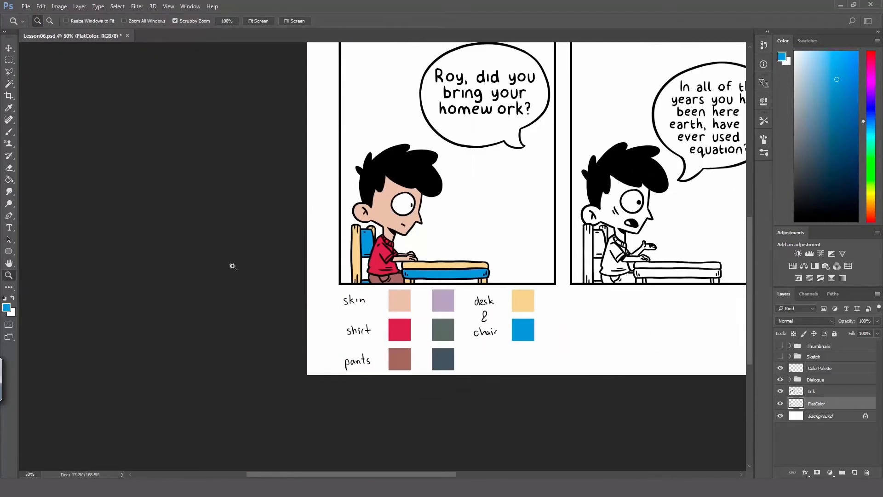
pyautogui.press('h')
pyautogui.moveTo(462, 255); pyautogui.dragTo(392, 253)
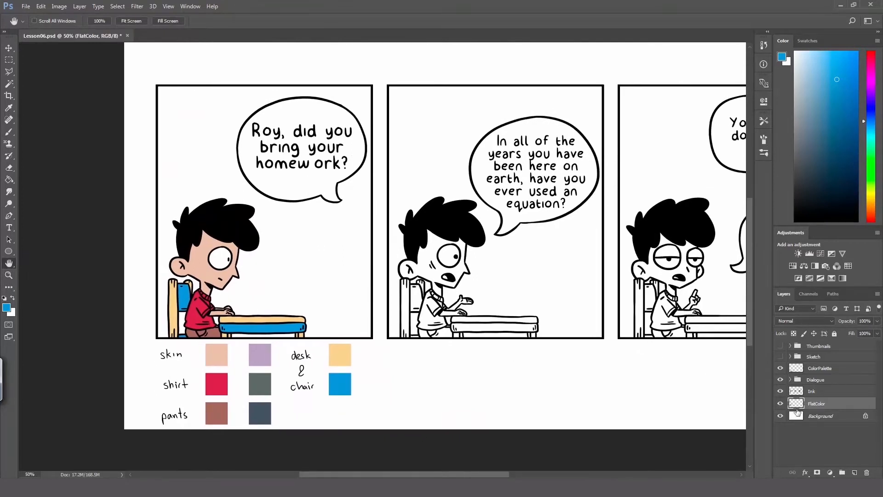
pyautogui.press('v')
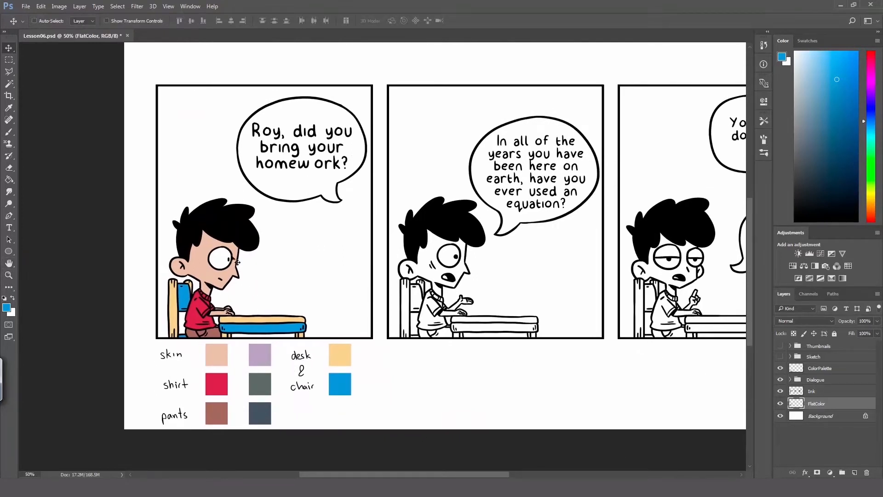
pyautogui.click(855, 472)
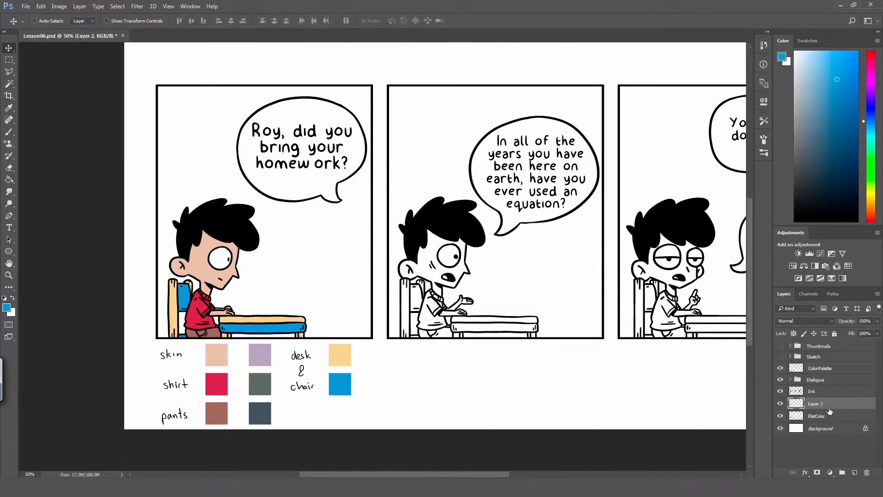
pyautogui.doubleClick(816, 403)
pyautogui.write('Shadows')
pyautogui.press('Return')
# Step: Sample the purple skin-shadow swatch and paint a shadow band across the boy's forehead beneath the fringe on the Shadows layer
pyautogui.press('i')
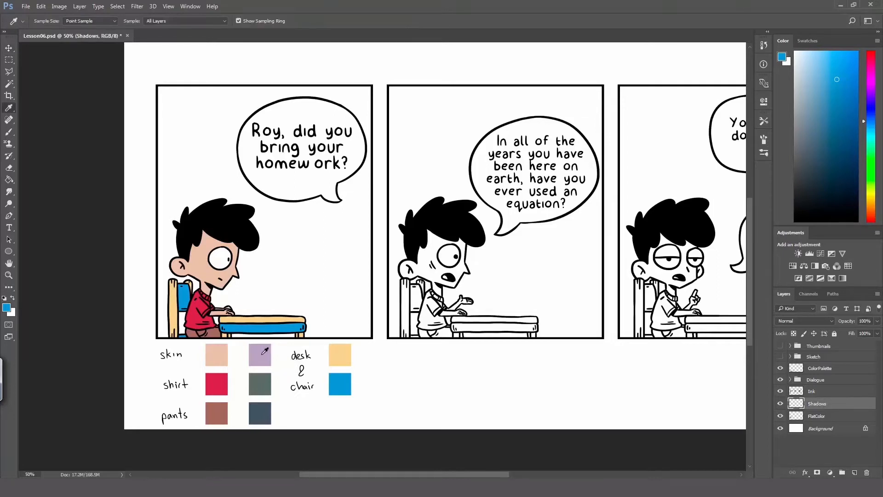
pyautogui.click(260, 351)
pyautogui.press('z')
pyautogui.moveTo(188, 251); pyautogui.dragTo(272, 222)
pyautogui.press('b')
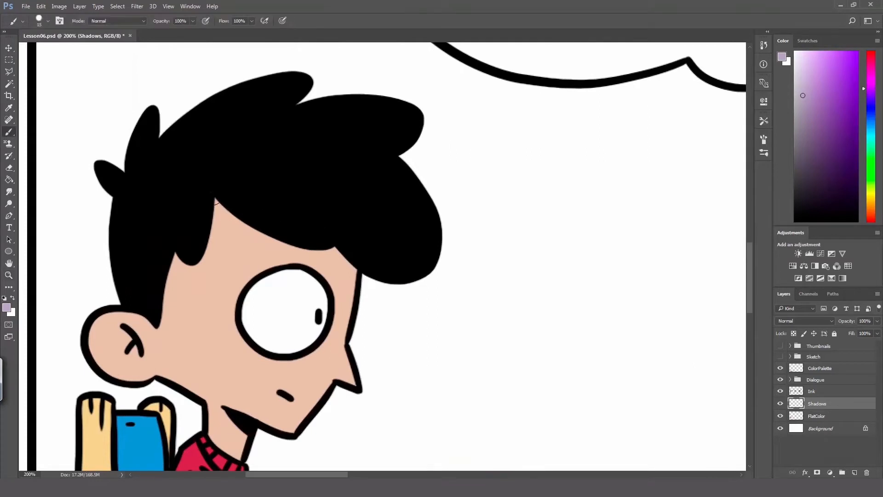
pyautogui.moveTo(215, 201); pyautogui.dragTo(328, 261)
pyautogui.hotkey('ctrl', 'z')
pyautogui.moveTo(217, 203); pyautogui.dragTo(342, 262)
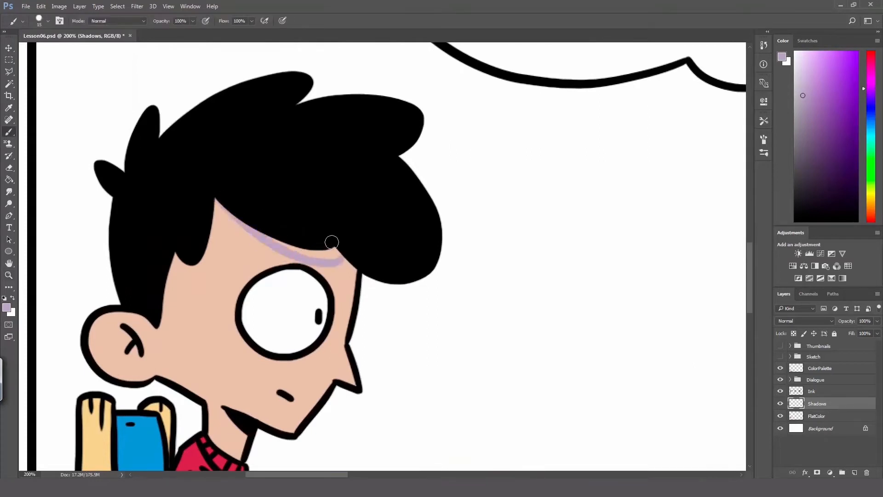
pyautogui.moveTo(268, 231); pyautogui.dragTo(336, 250)
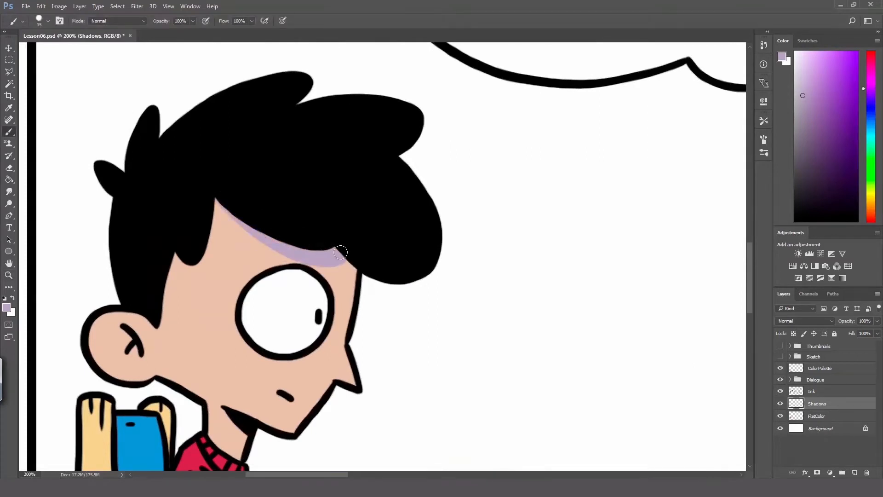
# Step: Paint the purple shadow along the hairline from the temple down the sideburn to the ear
pyautogui.moveTo(216, 199); pyautogui.dragTo(189, 258)
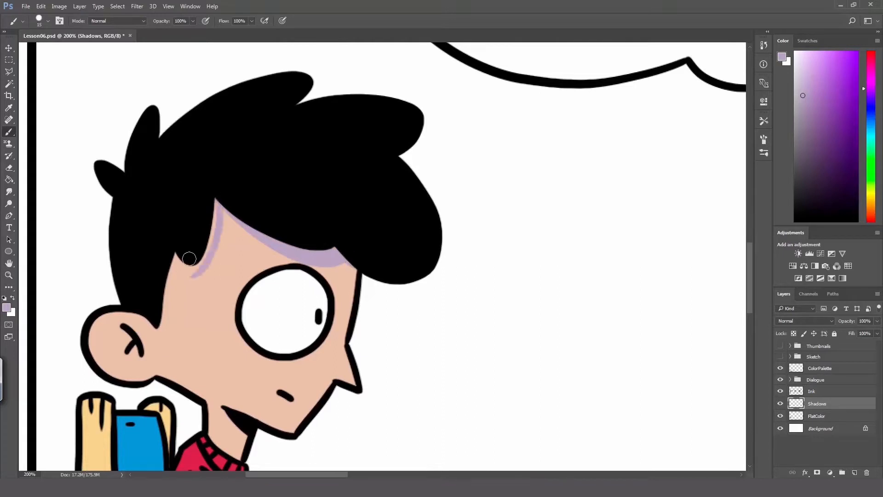
pyautogui.moveTo(162, 322)
pyautogui.mouseDown()
pyautogui.moveTo(184, 272)
pyautogui.moveTo(215, 259)
pyautogui.moveTo(198, 269)
pyautogui.moveTo(177, 253)
pyautogui.moveTo(189, 267)
pyautogui.moveTo(209, 251)
pyautogui.moveTo(210, 213)
pyautogui.mouseUp()
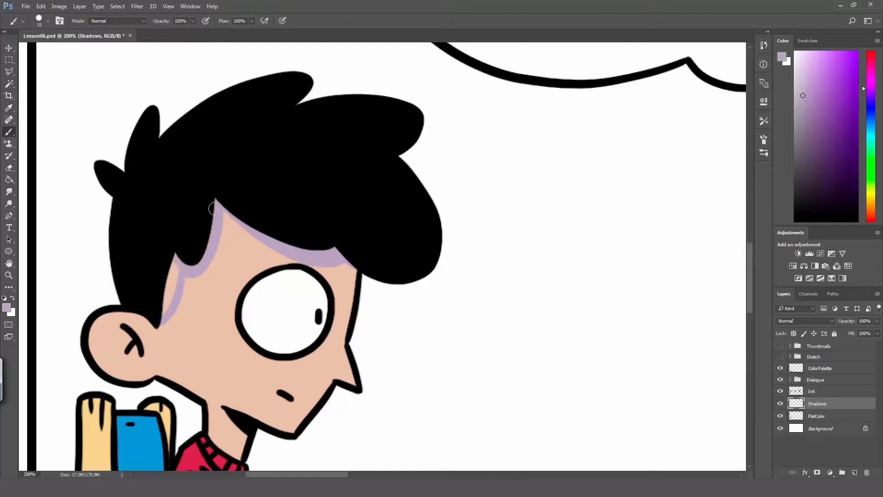
pyautogui.moveTo(173, 261)
pyautogui.mouseDown()
pyautogui.moveTo(168, 309)
pyautogui.moveTo(180, 271)
pyautogui.moveTo(168, 327)
pyautogui.mouseUp()
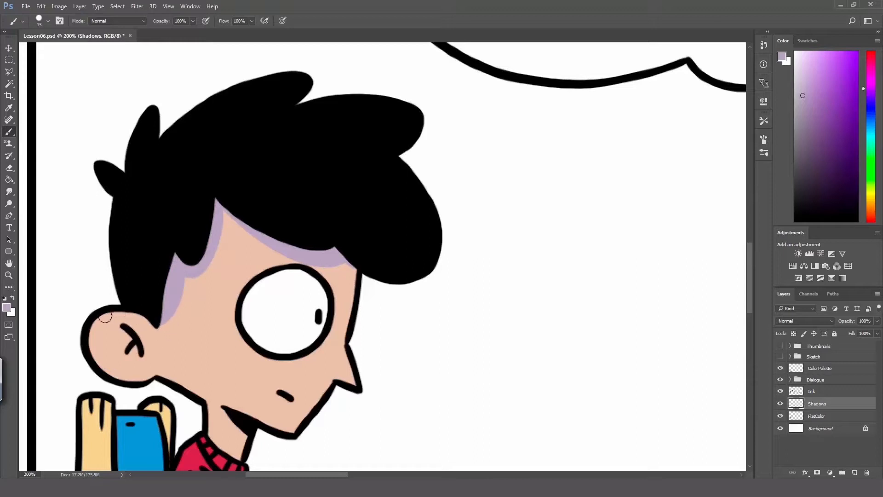
# Step: Paint the purple shadow around the ear's rim and inner fold, undoing and redrawing strokes until the shape fits
pyautogui.moveTo(105, 317)
pyautogui.mouseDown()
pyautogui.moveTo(129, 318)
pyautogui.moveTo(146, 355)
pyautogui.mouseUp()
pyautogui.hotkey('ctrl', 'z')
pyautogui.moveTo(104, 313); pyautogui.dragTo(149, 384)
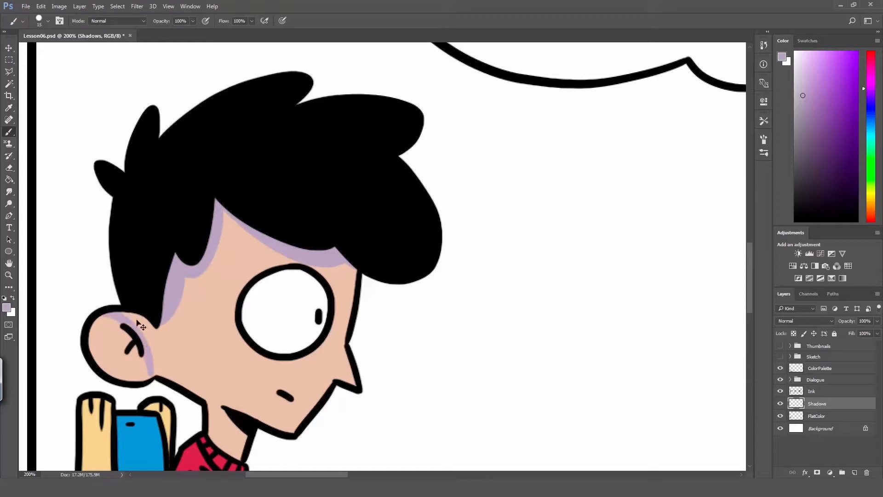
pyautogui.hotkey('ctrl', 'z')
pyautogui.moveTo(105, 313); pyautogui.dragTo(152, 357)
pyautogui.hotkey('ctrl', 'z')
pyautogui.moveTo(104, 314)
pyautogui.mouseDown()
pyautogui.moveTo(143, 359)
pyautogui.moveTo(148, 331)
pyautogui.moveTo(126, 313)
pyautogui.moveTo(153, 333)
pyautogui.mouseUp()
pyautogui.hotkey('ctrl', 'z')
pyautogui.moveTo(111, 316)
pyautogui.mouseDown()
pyautogui.moveTo(156, 339)
pyautogui.moveTo(154, 349)
pyautogui.mouseUp()
pyautogui.hotkey('ctrl', 'z')
pyautogui.moveTo(141, 314); pyautogui.dragTo(151, 349)
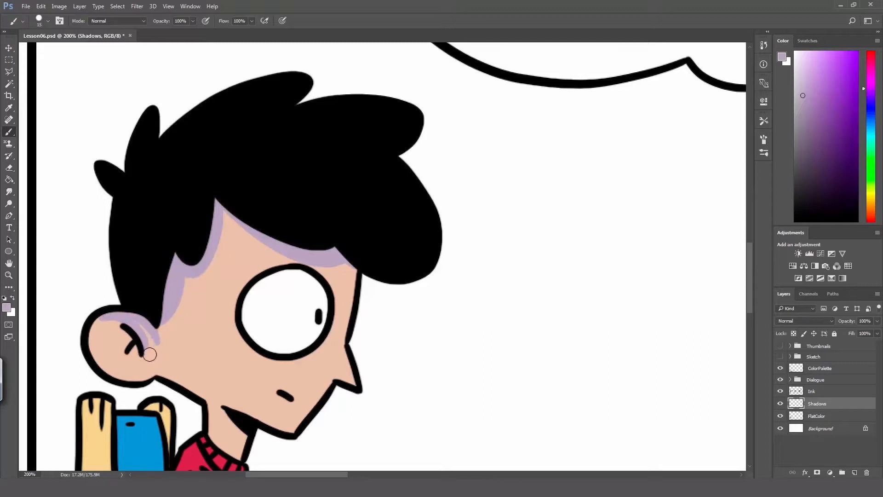
pyautogui.hotkey('ctrl', 'alt', 'z')
pyautogui.hotkey('ctrl', 'alt', 'z')
pyautogui.moveTo(154, 317)
pyautogui.mouseDown()
pyautogui.moveTo(150, 341)
pyautogui.moveTo(145, 326)
pyautogui.moveTo(115, 314)
pyautogui.moveTo(147, 334)
pyautogui.moveTo(142, 316)
pyautogui.moveTo(110, 327)
pyautogui.moveTo(100, 320)
pyautogui.moveTo(100, 370)
pyautogui.moveTo(101, 318)
pyautogui.mouseUp()
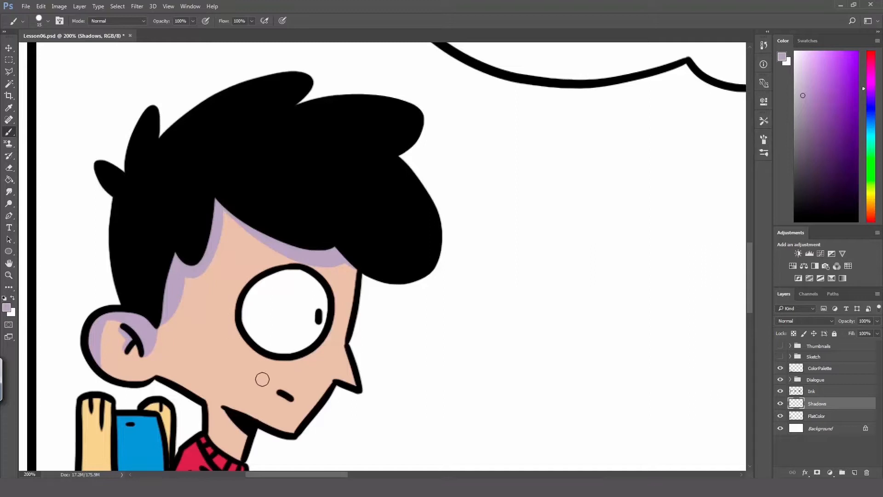
# Step: Paint the purple shadow down the side of the face from sideburn to jawline, redrawing its edge and filling the area behind it
pyautogui.moveTo(172, 320); pyautogui.dragTo(182, 378)
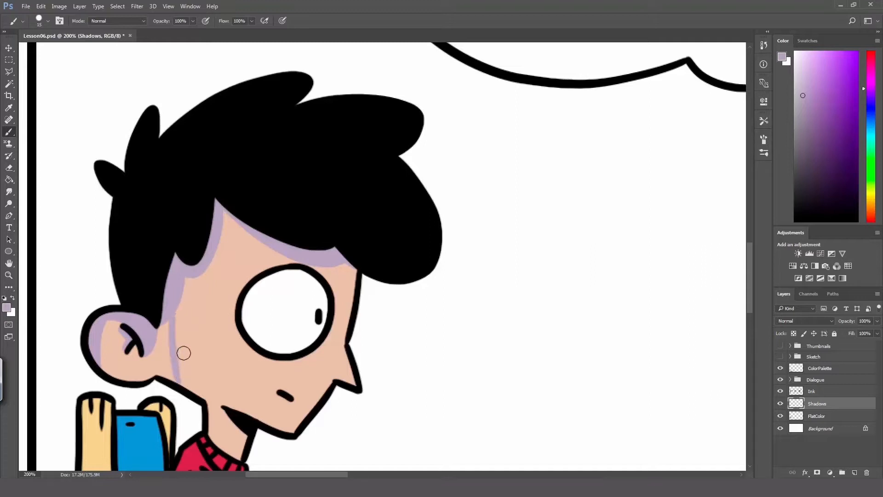
pyautogui.hotkey('ctrl', 'z')
pyautogui.moveTo(171, 317)
pyautogui.mouseDown()
pyautogui.moveTo(179, 374)
pyautogui.moveTo(220, 416)
pyautogui.mouseUp()
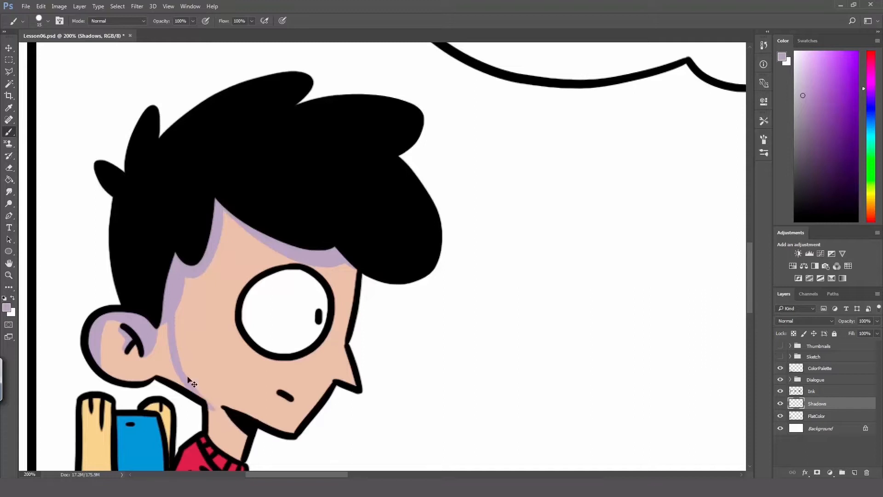
pyautogui.hotkey('ctrl', 'z')
pyautogui.moveTo(178, 370)
pyautogui.mouseDown()
pyautogui.moveTo(211, 406)
pyautogui.moveTo(222, 403)
pyautogui.moveTo(179, 375)
pyautogui.moveTo(246, 416)
pyautogui.mouseUp()
pyautogui.hotkey('ctrl', 'z')
pyautogui.moveTo(162, 374); pyautogui.dragTo(210, 401)
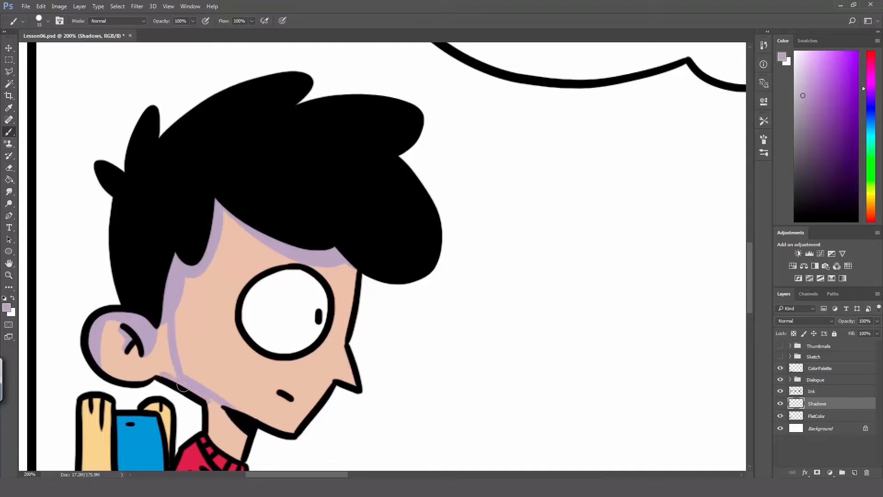
pyautogui.moveTo(161, 373); pyautogui.dragTo(156, 322)
pyautogui.hotkey('ctrl', 'z')
pyautogui.moveTo(158, 378)
pyautogui.mouseDown()
pyautogui.moveTo(164, 349)
pyautogui.moveTo(154, 314)
pyautogui.mouseUp()
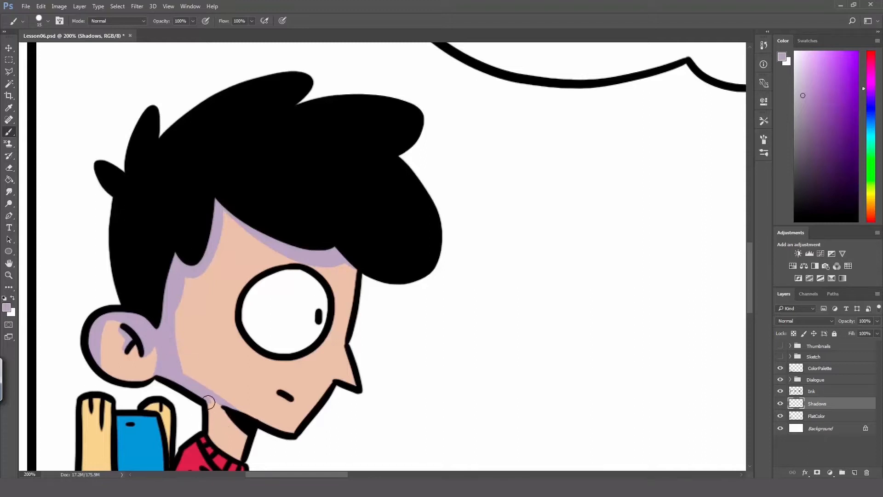
# Step: Paint the purple shadow on the neck beneath the jaw and along the underside of the forearm and hand
pyautogui.moveTo(208, 402)
pyautogui.mouseDown()
pyautogui.moveTo(247, 440)
pyautogui.moveTo(210, 399)
pyautogui.moveTo(244, 434)
pyautogui.mouseUp()
pyautogui.moveTo(206, 397)
pyautogui.mouseDown()
pyautogui.moveTo(227, 415)
pyautogui.moveTo(199, 393)
pyautogui.moveTo(250, 422)
pyautogui.moveTo(234, 412)
pyautogui.moveTo(237, 428)
pyautogui.moveTo(212, 406)
pyautogui.moveTo(254, 438)
pyautogui.moveTo(210, 410)
pyautogui.moveTo(212, 434)
pyautogui.moveTo(213, 409)
pyautogui.moveTo(231, 401)
pyautogui.mouseUp()
pyautogui.press('h')
pyautogui.moveTo(230, 448)
pyautogui.mouseDown()
pyautogui.moveTo(237, 337)
pyautogui.moveTo(253, 350)
pyautogui.moveTo(251, 339)
pyautogui.mouseUp()
pyautogui.press('b')
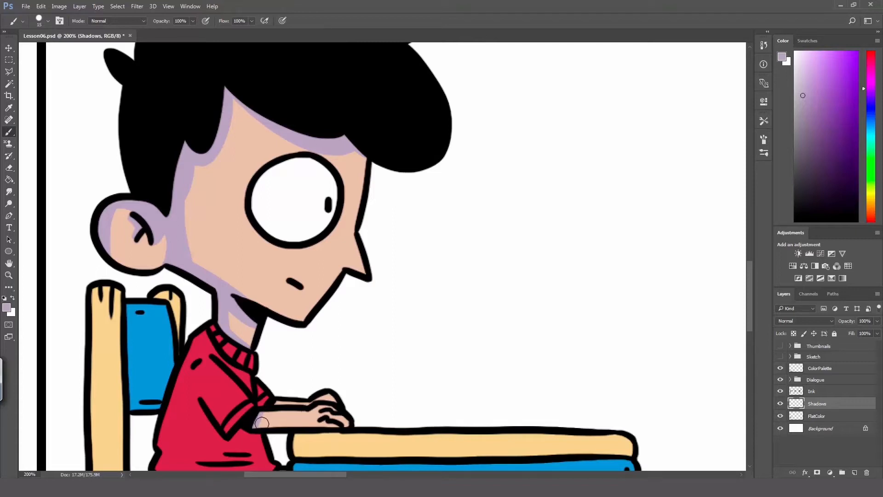
pyautogui.moveTo(296, 427)
pyautogui.mouseDown()
pyautogui.moveTo(260, 423)
pyautogui.moveTo(343, 424)
pyautogui.mouseUp()
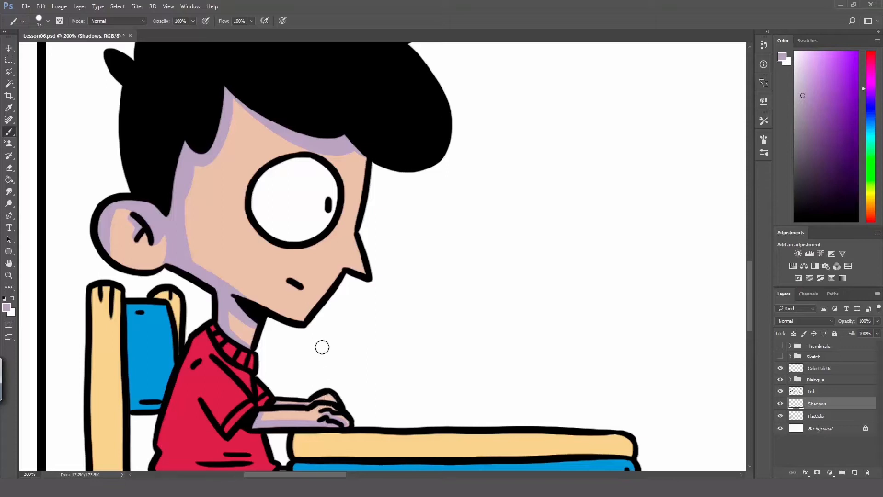
# Step: Check the skin shadows on the boy's face, neck and arm at full-figure and close-up magnification
pyautogui.press('h')
pyautogui.moveTo(306, 343); pyautogui.dragTo(269, 309)
pyautogui.press('z')
pyautogui.keyDown('alt'); pyautogui.click(282, 302); pyautogui.keyUp('alt')
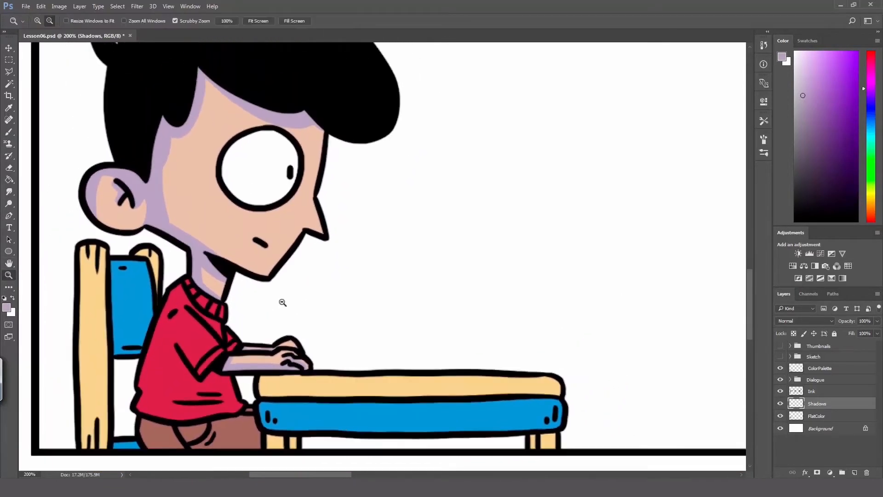
pyautogui.keyDown('alt'); pyautogui.click(282, 302); pyautogui.keyUp('alt')
pyautogui.click(263, 263)
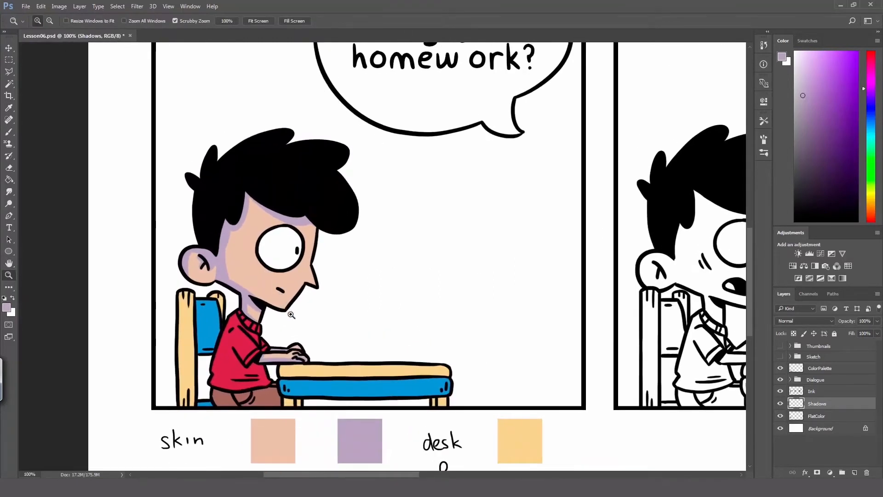
pyautogui.click(268, 293)
pyautogui.press('b')
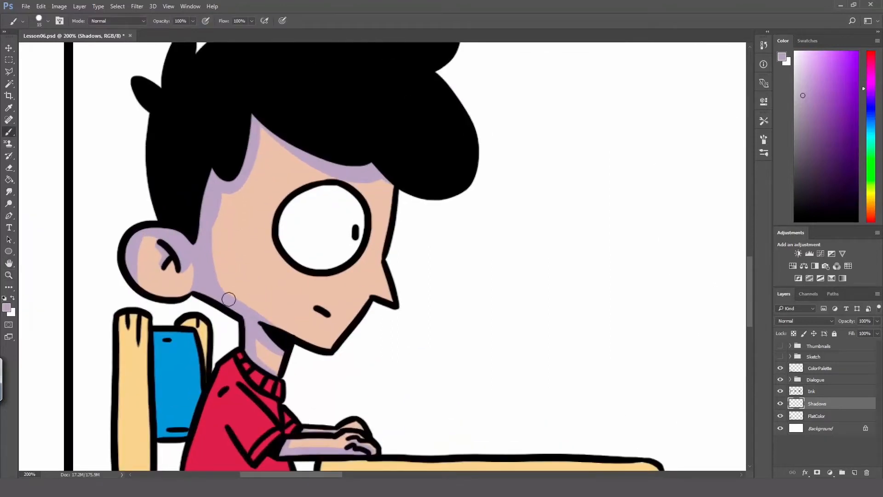
# Step: Sample the grey-green shirt shadow swatch and paint the shadow across the boy's collar on the Shadows layer
pyautogui.press('h')
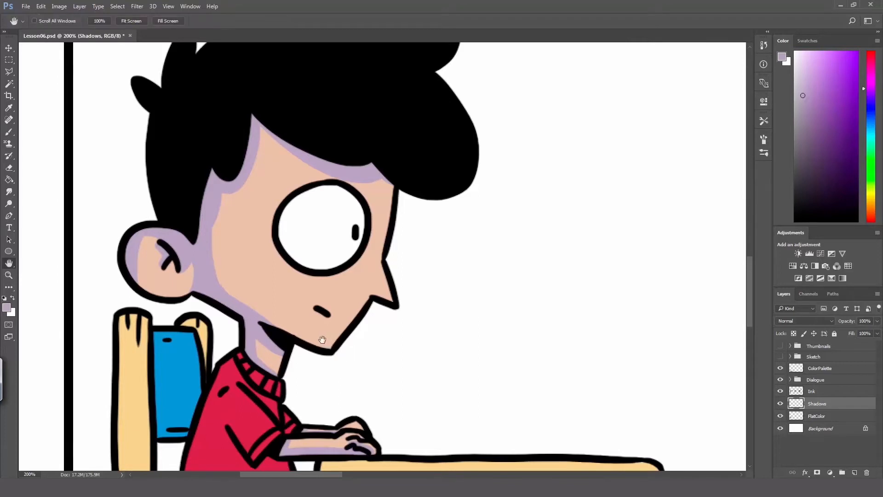
pyautogui.moveTo(322, 339); pyautogui.dragTo(230, 69)
pyautogui.moveTo(283, 317)
pyautogui.mouseDown()
pyautogui.moveTo(327, 293)
pyautogui.moveTo(294, 307)
pyautogui.mouseUp()
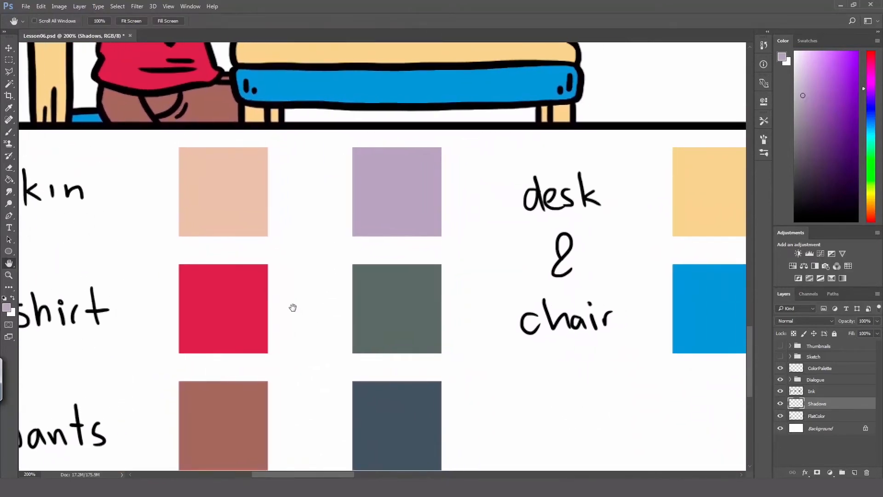
pyautogui.press('i')
pyautogui.click(383, 294)
pyautogui.press('h')
pyautogui.moveTo(253, 115); pyautogui.dragTo(373, 385)
pyautogui.moveTo(313, 235); pyautogui.dragTo(284, 273)
pyautogui.press('b')
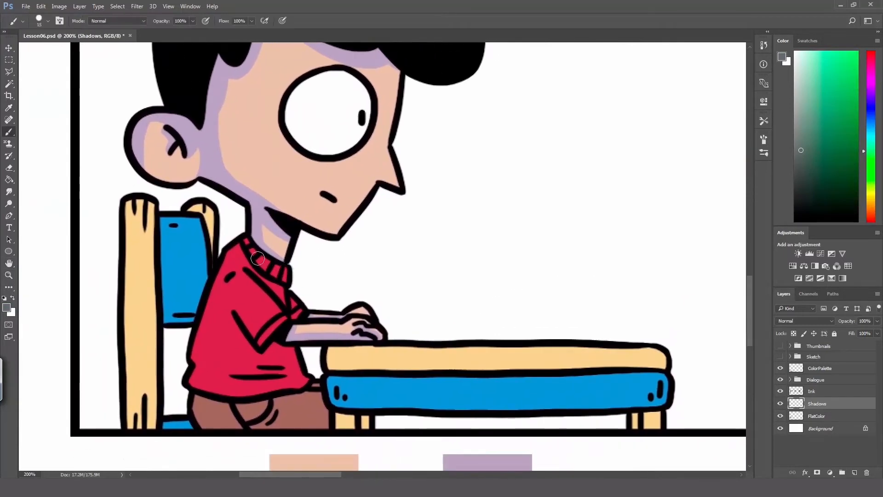
pyautogui.moveTo(246, 239)
pyautogui.mouseDown()
pyautogui.moveTo(278, 274)
pyautogui.moveTo(251, 244)
pyautogui.moveTo(274, 272)
pyautogui.mouseUp()
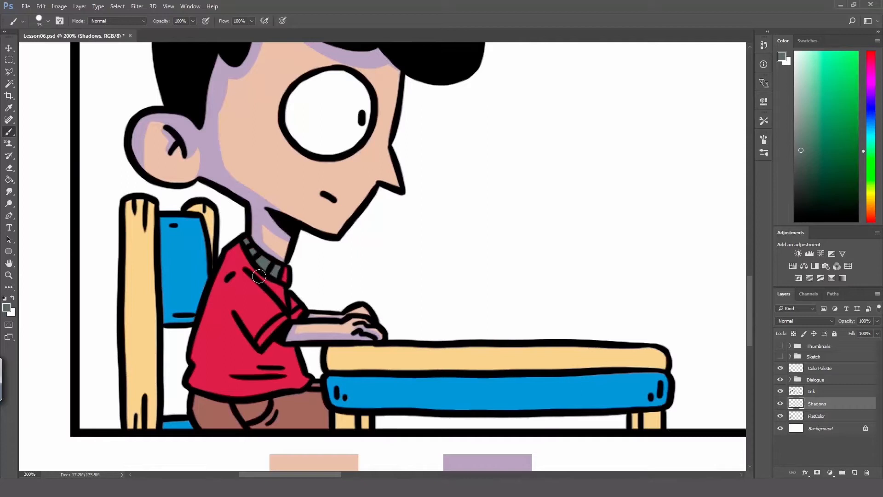
# Step: Paint the grey-green shadow over the shirt's shoulder, back, sleeve edges and folds, redrawing the stroke down the side
pyautogui.moveTo(238, 246)
pyautogui.mouseDown()
pyautogui.moveTo(269, 287)
pyautogui.moveTo(278, 288)
pyautogui.moveTo(270, 265)
pyautogui.moveTo(278, 274)
pyautogui.moveTo(278, 290)
pyautogui.moveTo(264, 279)
pyautogui.moveTo(289, 311)
pyautogui.mouseUp()
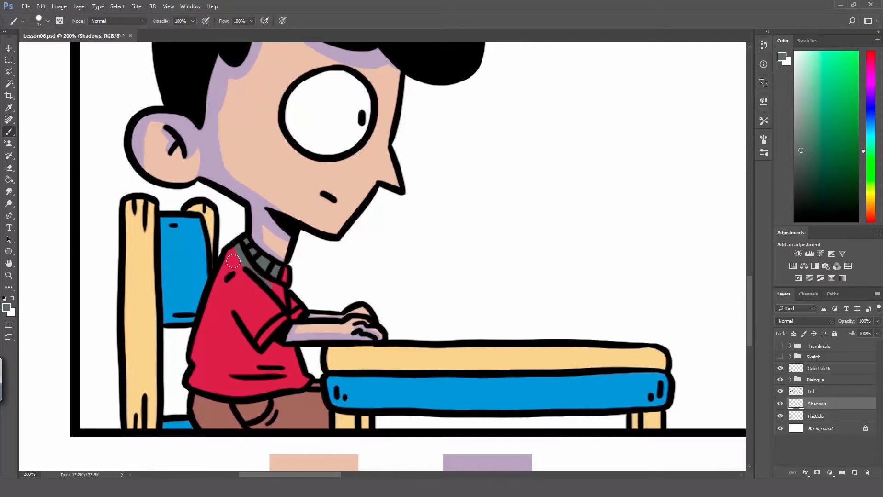
pyautogui.moveTo(233, 260); pyautogui.dragTo(226, 368)
pyautogui.hotkey('ctrl', 'z')
pyautogui.moveTo(237, 258)
pyautogui.mouseDown()
pyautogui.moveTo(231, 382)
pyautogui.moveTo(247, 375)
pyautogui.moveTo(229, 386)
pyautogui.moveTo(258, 394)
pyautogui.moveTo(190, 388)
pyautogui.moveTo(194, 354)
pyautogui.moveTo(191, 385)
pyautogui.moveTo(205, 379)
pyautogui.moveTo(195, 356)
pyautogui.moveTo(233, 248)
pyautogui.moveTo(231, 271)
pyautogui.moveTo(245, 259)
pyautogui.moveTo(261, 321)
pyautogui.moveTo(232, 284)
pyautogui.moveTo(271, 339)
pyautogui.mouseUp()
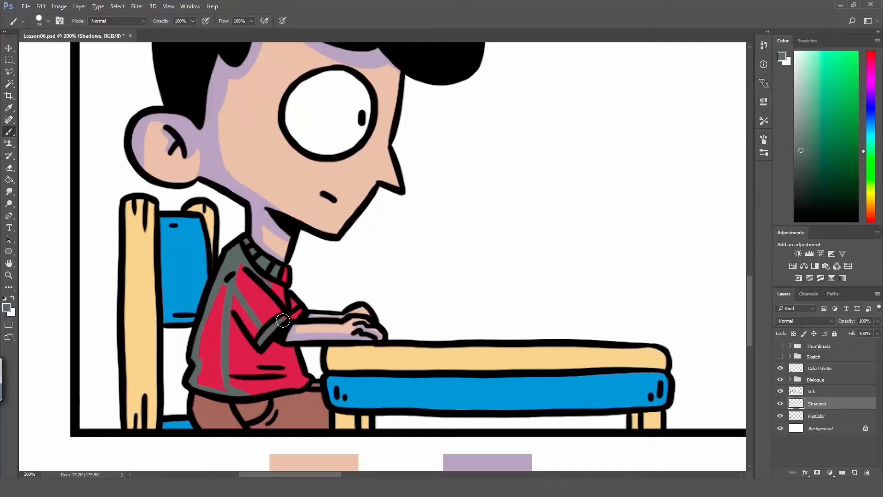
pyautogui.moveTo(265, 319); pyautogui.dragTo(276, 315)
pyautogui.moveTo(233, 293)
pyautogui.mouseDown()
pyautogui.moveTo(261, 337)
pyautogui.moveTo(228, 304)
pyautogui.moveTo(230, 360)
pyautogui.moveTo(229, 306)
pyautogui.moveTo(227, 340)
pyautogui.mouseUp()
pyautogui.moveTo(222, 291)
pyautogui.mouseDown()
pyautogui.moveTo(199, 373)
pyautogui.moveTo(203, 385)
pyautogui.moveTo(227, 391)
pyautogui.moveTo(216, 361)
pyautogui.mouseUp()
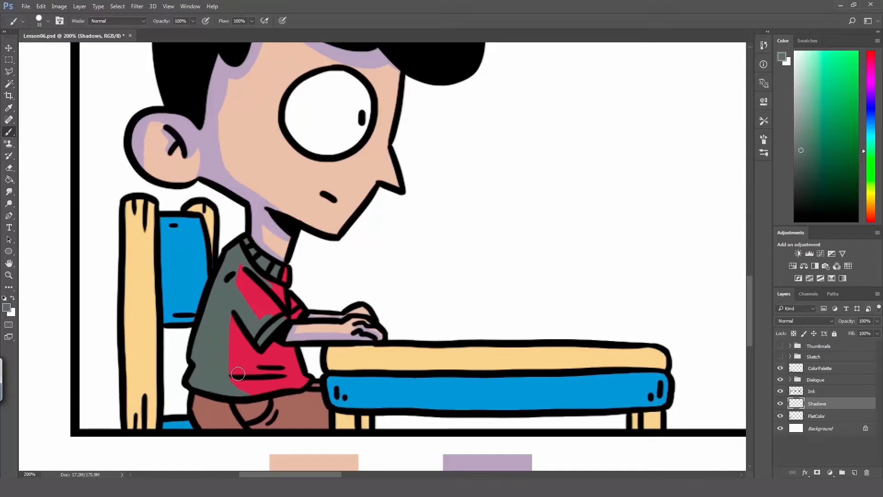
pyautogui.moveTo(278, 364); pyautogui.dragTo(260, 365)
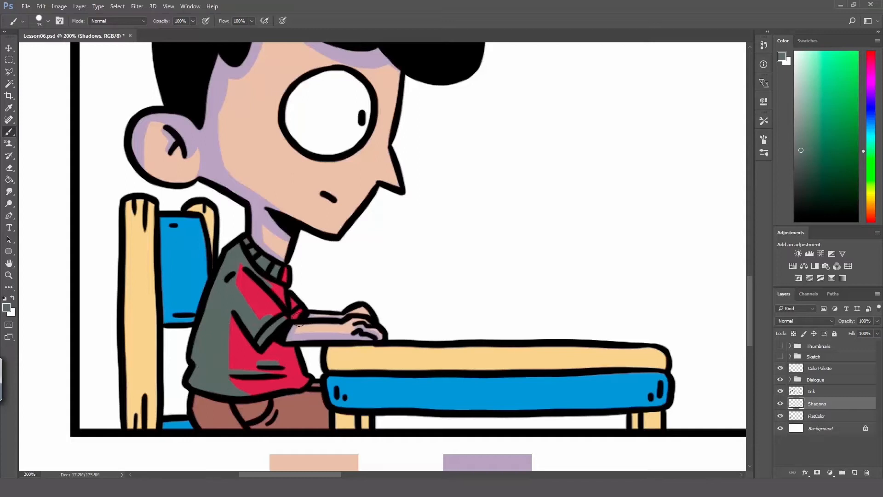
pyautogui.moveTo(293, 314); pyautogui.dragTo(319, 315)
# Step: Sample the dark blue pants shadow swatch and paint a shadow along the pants just below the shirt hem
pyautogui.press('h')
pyautogui.moveTo(321, 353)
pyautogui.mouseDown()
pyautogui.moveTo(266, 229)
pyautogui.moveTo(339, 291)
pyautogui.mouseUp()
pyautogui.press('i')
pyautogui.click(368, 380)
pyautogui.press('h')
pyautogui.press('b')
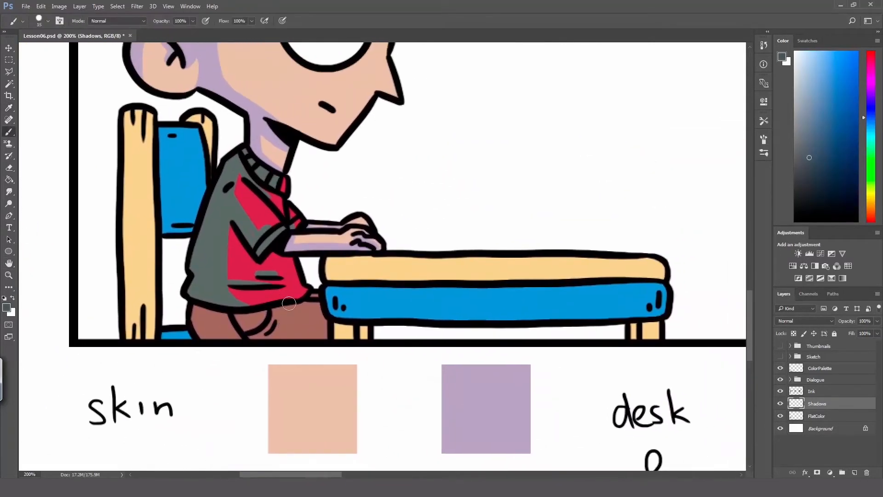
pyautogui.moveTo(190, 310); pyautogui.dragTo(283, 307)
pyautogui.hotkey('ctrl', 'z')
pyautogui.moveTo(197, 308)
pyautogui.mouseDown()
pyautogui.moveTo(261, 314)
pyautogui.moveTo(278, 299)
pyautogui.moveTo(270, 312)
pyautogui.moveTo(335, 290)
pyautogui.moveTo(290, 306)
pyautogui.moveTo(316, 292)
pyautogui.mouseUp()
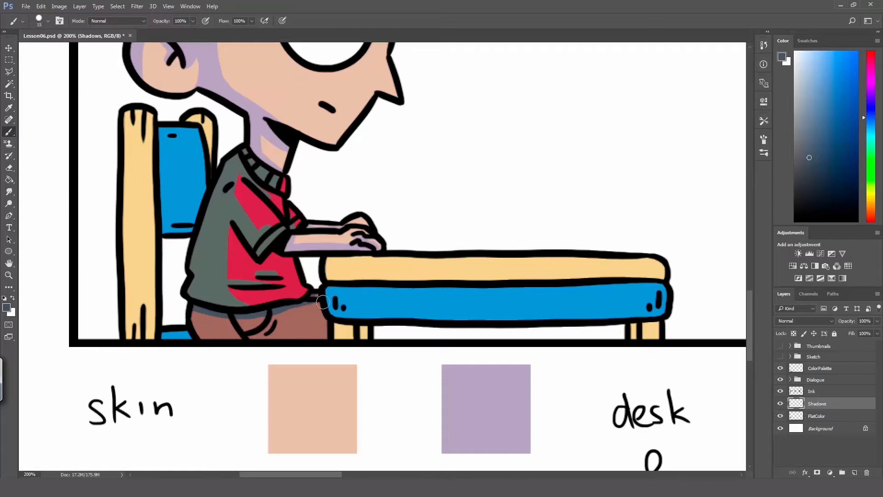
# Step: Paint the dark blue shadow over the seat and folds of the pants and along the thigh's lower edge
pyautogui.moveTo(266, 321)
pyautogui.mouseDown()
pyautogui.moveTo(242, 327)
pyautogui.moveTo(239, 318)
pyautogui.moveTo(248, 338)
pyautogui.moveTo(246, 319)
pyautogui.moveTo(277, 338)
pyautogui.moveTo(250, 328)
pyautogui.moveTo(262, 339)
pyautogui.moveTo(276, 333)
pyautogui.moveTo(268, 328)
pyautogui.moveTo(274, 315)
pyautogui.moveTo(283, 340)
pyautogui.mouseUp()
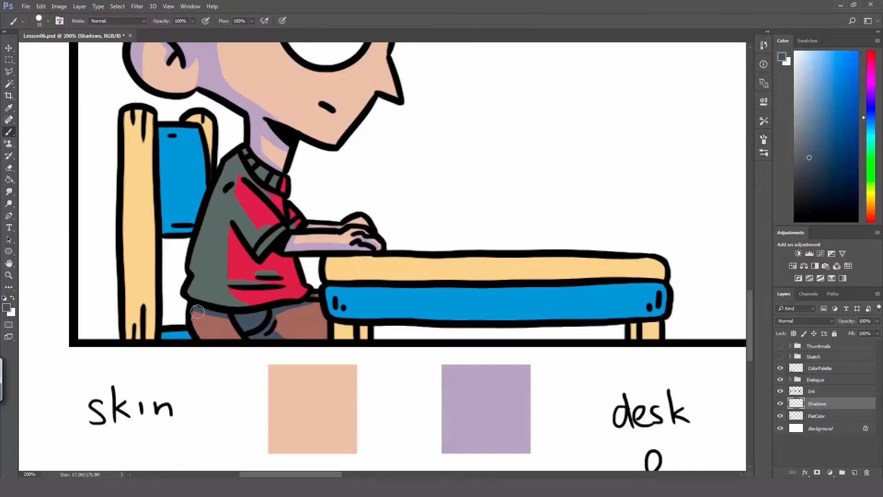
pyautogui.moveTo(198, 312)
pyautogui.mouseDown()
pyautogui.moveTo(221, 342)
pyautogui.moveTo(207, 327)
pyautogui.moveTo(225, 320)
pyautogui.mouseUp()
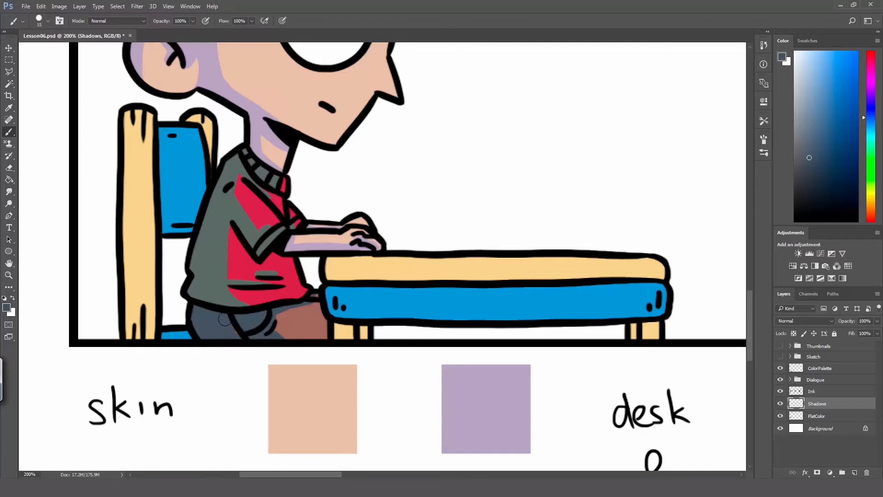
pyautogui.moveTo(279, 337); pyautogui.dragTo(334, 342)
pyautogui.hotkey('ctrl', 'z')
pyautogui.moveTo(279, 337); pyautogui.dragTo(330, 338)
# Step: Set the Shadows layer's blending mode to Multiply
pyautogui.press('z')
pyautogui.keyDown('alt'); pyautogui.click(280, 178); pyautogui.keyUp('alt')
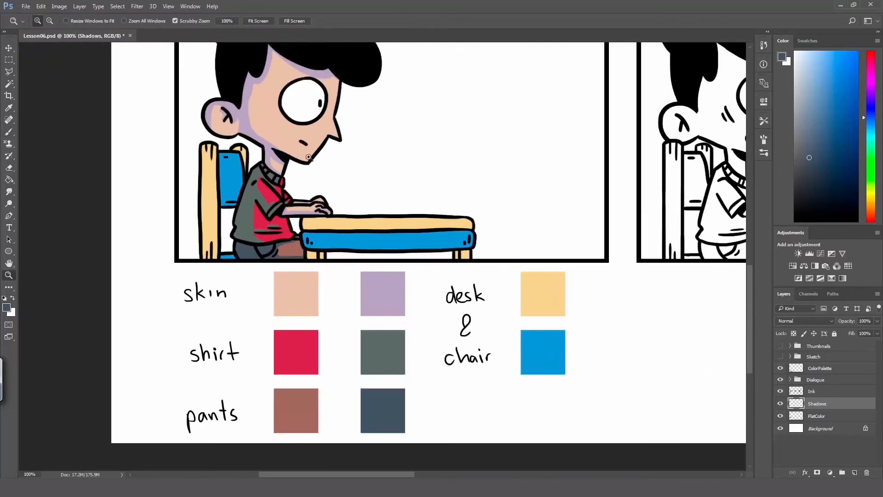
pyautogui.click(315, 177)
pyautogui.moveTo(331, 156); pyautogui.dragTo(292, 219)
pyautogui.keyDown('alt'); pyautogui.click(301, 232); pyautogui.keyUp('alt')
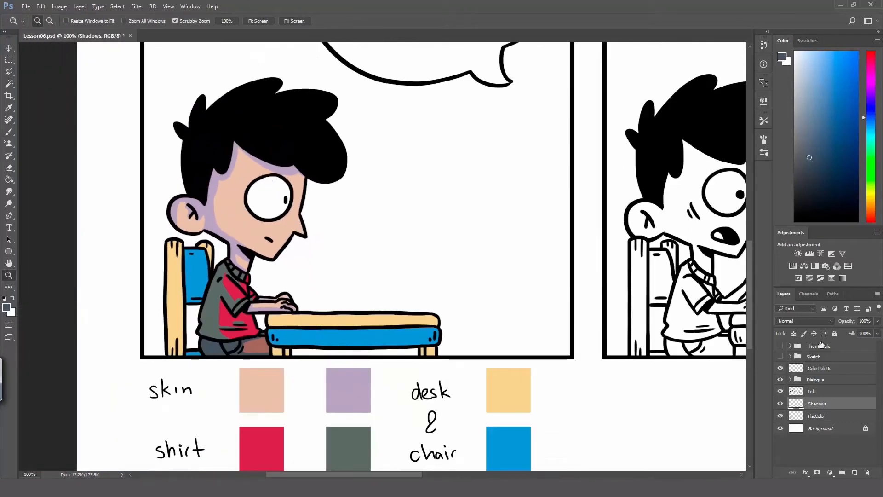
pyautogui.click(819, 322)
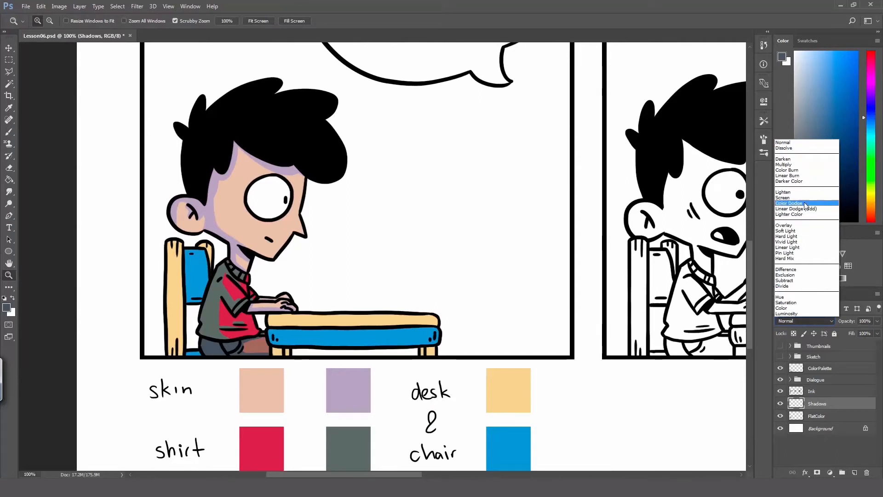
pyautogui.click(805, 164)
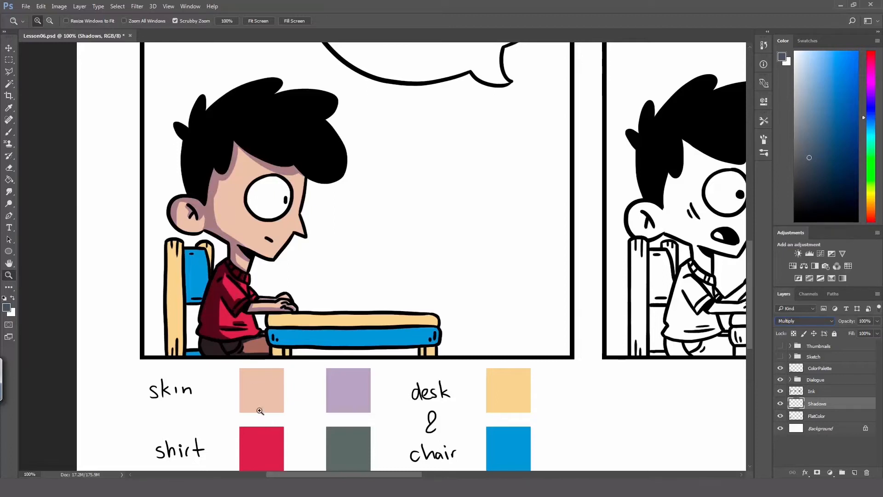
# Step: Try the Overlay blending mode on the Shadows layer and return it to Multiply
pyautogui.click(349, 441)
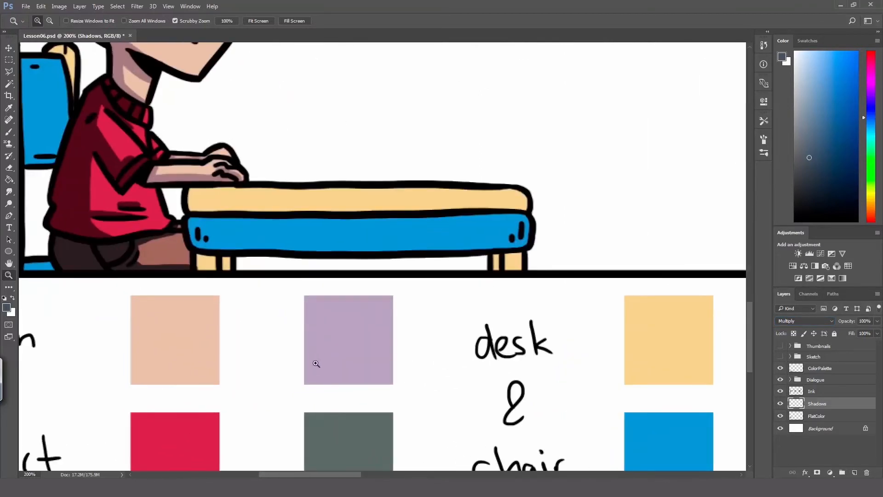
pyautogui.keyDown('alt'); pyautogui.click(315, 363); pyautogui.keyUp('alt')
pyautogui.press('space')
pyautogui.moveTo(301, 228); pyautogui.dragTo(322, 331)
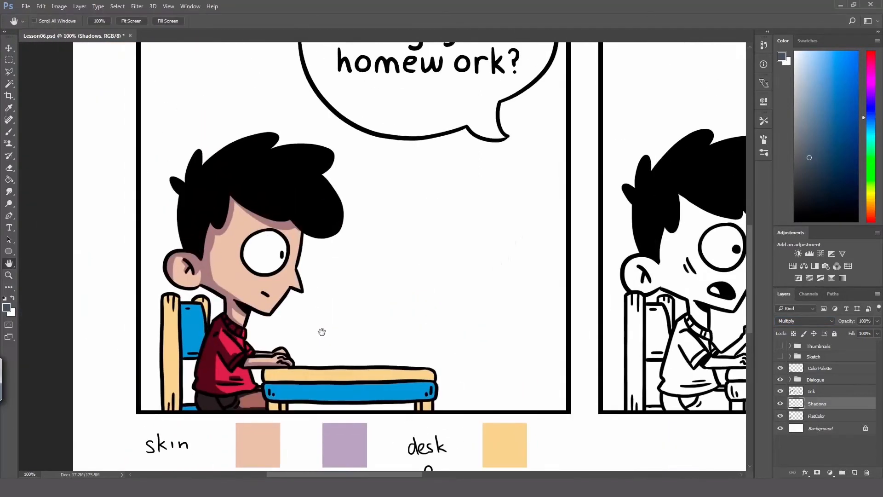
pyautogui.press('v')
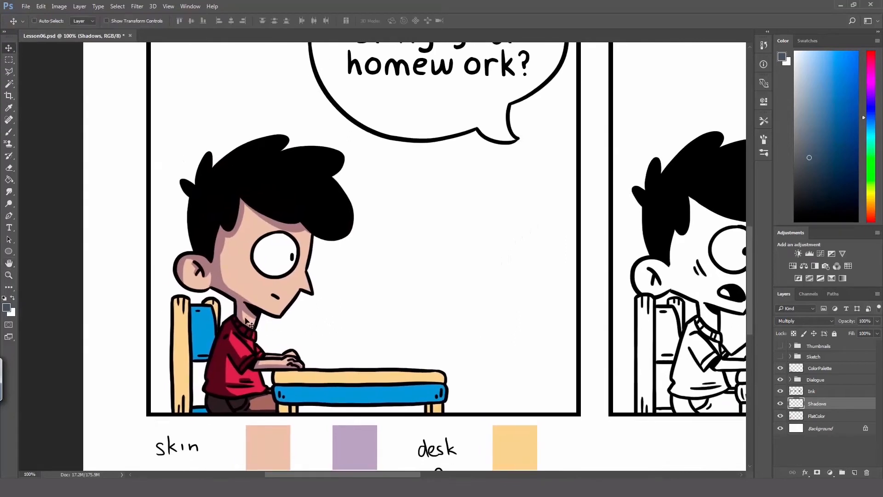
pyautogui.click(795, 321)
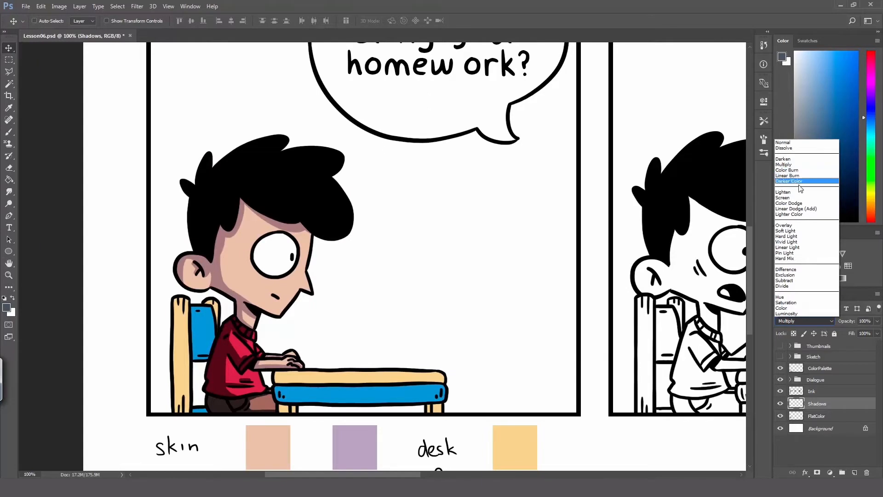
pyautogui.click(801, 227)
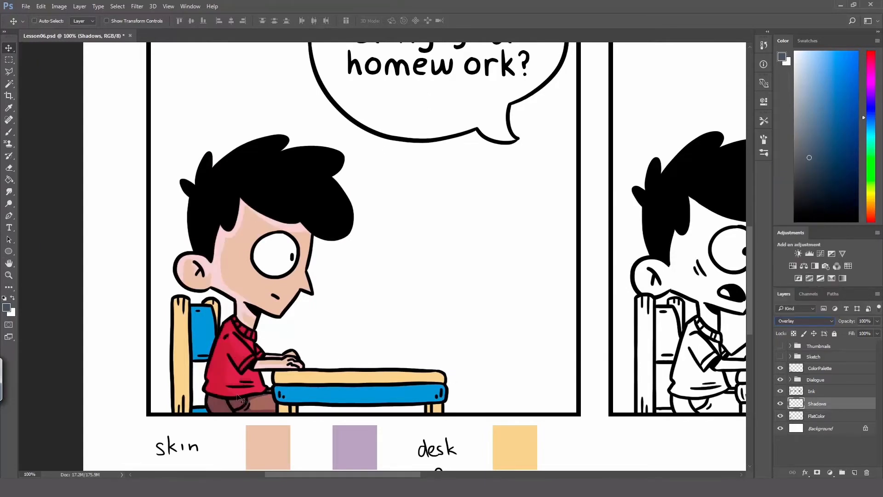
pyautogui.click(796, 320)
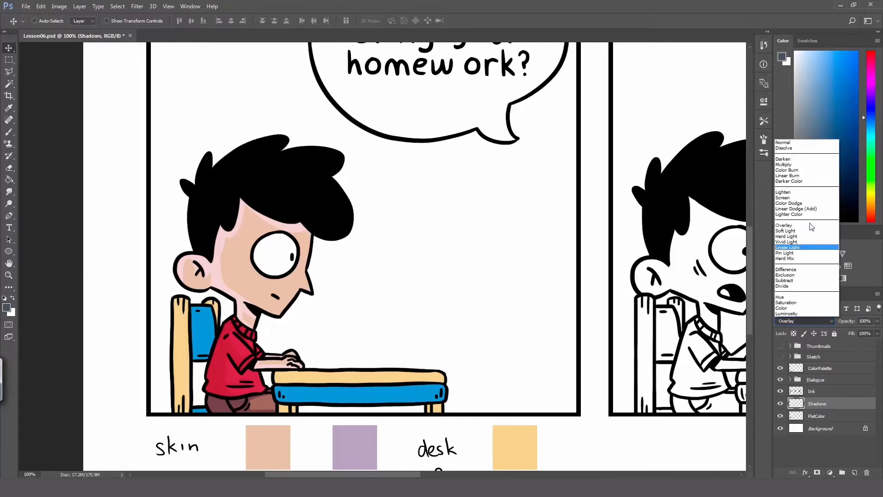
pyautogui.click(808, 165)
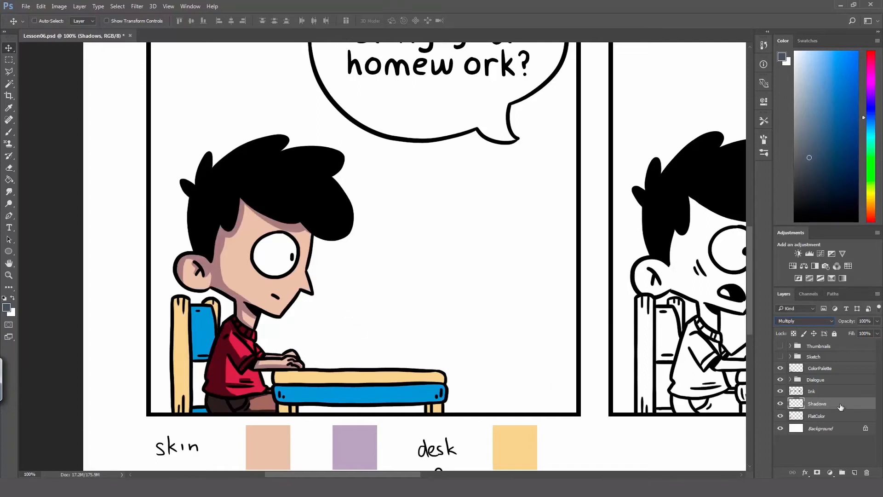
# Step: Reduce the Shadows layer's opacity to 80%
pyautogui.click(876, 321)
pyautogui.moveTo(872, 331)
pyautogui.mouseDown()
pyautogui.moveTo(850, 335)
pyautogui.moveTo(865, 338)
pyautogui.mouseUp()
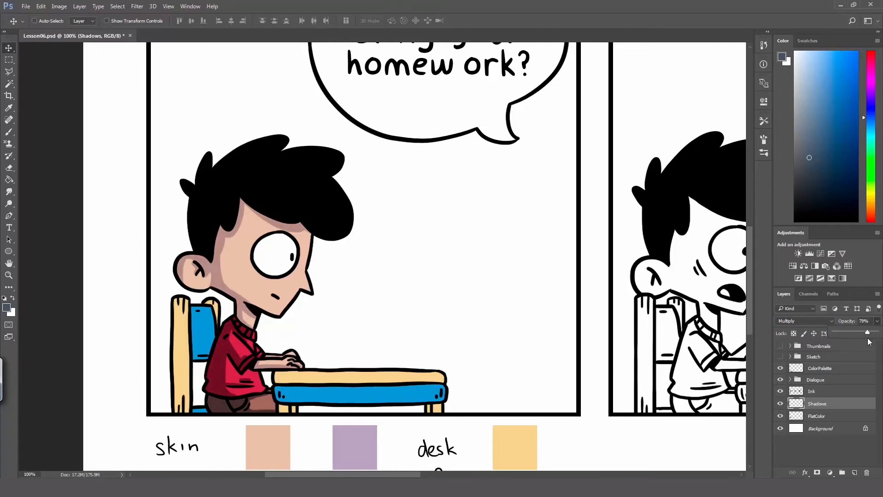
pyautogui.moveTo(869, 320); pyautogui.dragTo(847, 324)
pyautogui.write('80')
pyautogui.write('z')
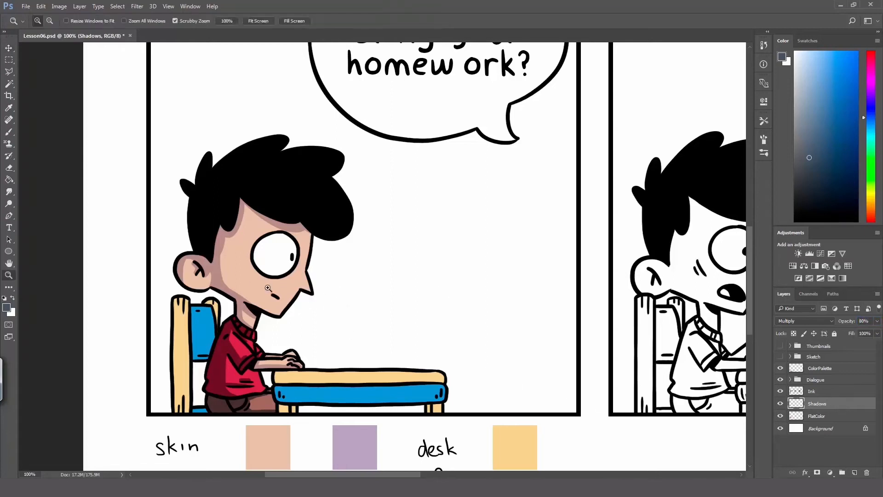
# Step: Move the ColorPalette layer's swatches beneath the second panel
pyautogui.keyDown('alt'); pyautogui.click(252, 347); pyautogui.keyUp('alt')
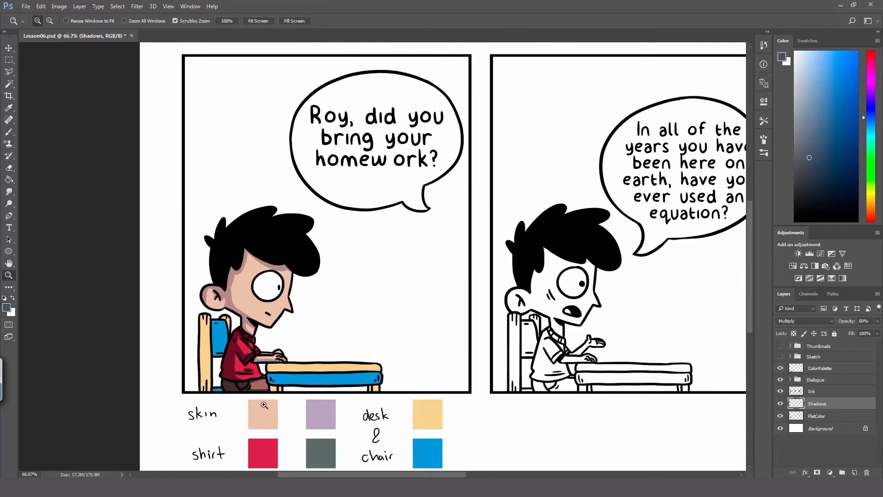
pyautogui.click(271, 432)
pyautogui.keyDown('alt'); pyautogui.click(263, 381); pyautogui.keyUp('alt')
pyautogui.keyDown('alt'); pyautogui.click(266, 385); pyautogui.keyUp('alt')
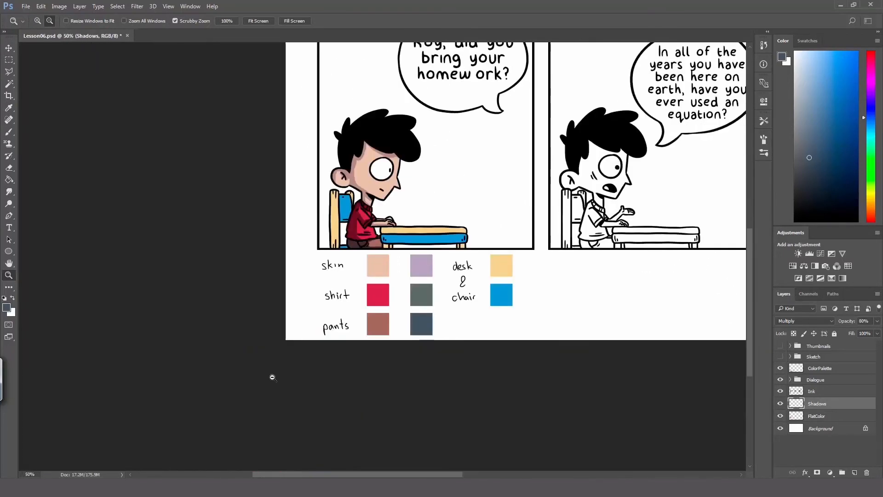
pyautogui.keyDown('alt'); pyautogui.click(440, 278); pyautogui.keyUp('alt')
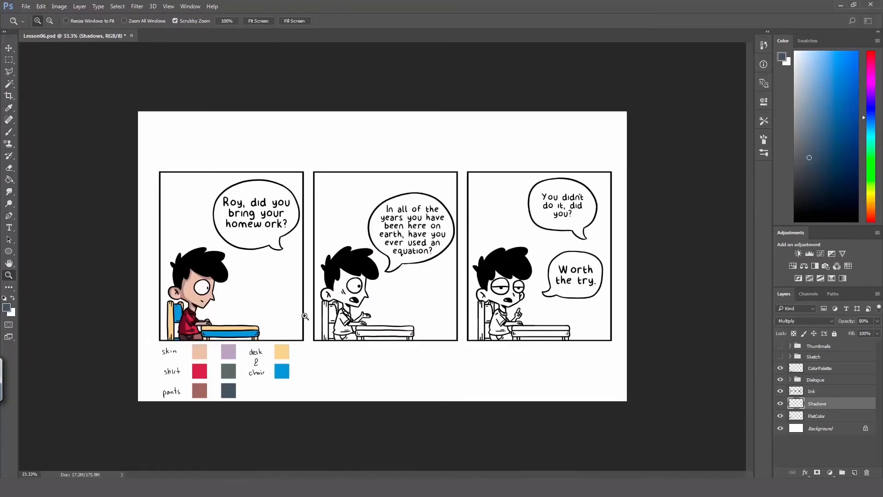
pyautogui.press('v')
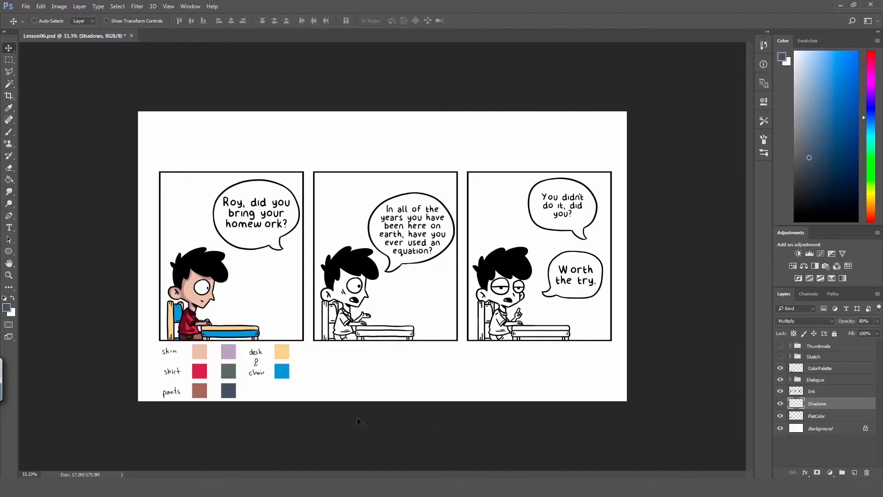
pyautogui.click(828, 369)
pyautogui.moveTo(227, 367); pyautogui.dragTo(371, 367)
# Step: Sample the skin swatch, select the second-panel boy's skin areas on the Ink layer, and expand the selection by 2 pixels
pyautogui.press('z')
pyautogui.click(357, 336)
pyautogui.press('i')
pyautogui.click(329, 369)
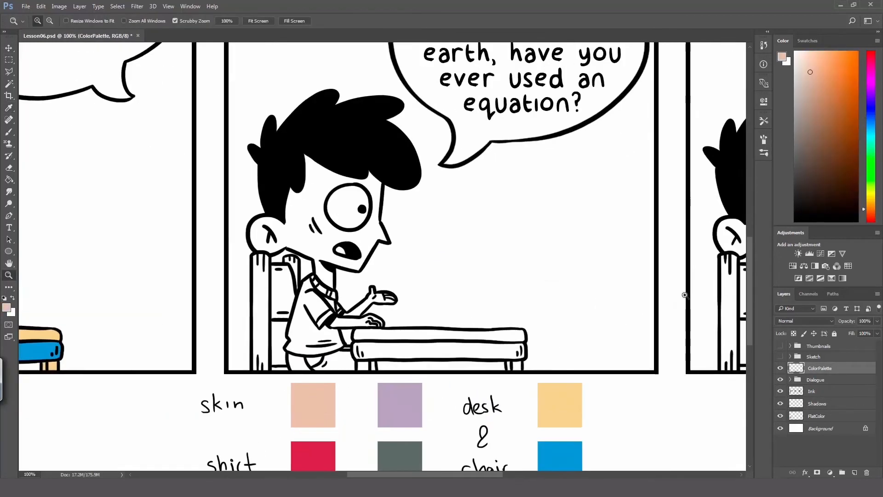
pyautogui.click(818, 390)
pyautogui.press('w')
pyautogui.click(296, 227)
pyautogui.keyDown('shift'); pyautogui.click(362, 306); pyautogui.keyUp('shift')
pyautogui.keyDown('shift'); pyautogui.click(357, 323); pyautogui.keyUp('shift')
pyautogui.click(117, 7)
pyautogui.click(230, 144)
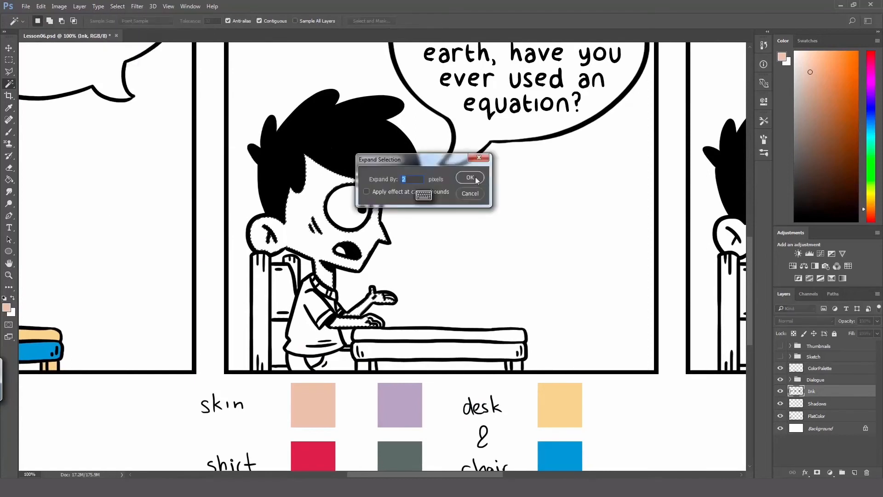
pyautogui.click(473, 178)
# Step: Fill the selected face and arms with the skin colour on FlatColor, deselect, and brush in the gaps between the fingers
pyautogui.click(816, 415)
pyautogui.press('g')
pyautogui.click(317, 244)
pyautogui.click(363, 305)
pyautogui.click(352, 322)
pyautogui.hotkey('ctrl', 'd')
pyautogui.press('z')
pyautogui.click(367, 311)
pyautogui.press('b')
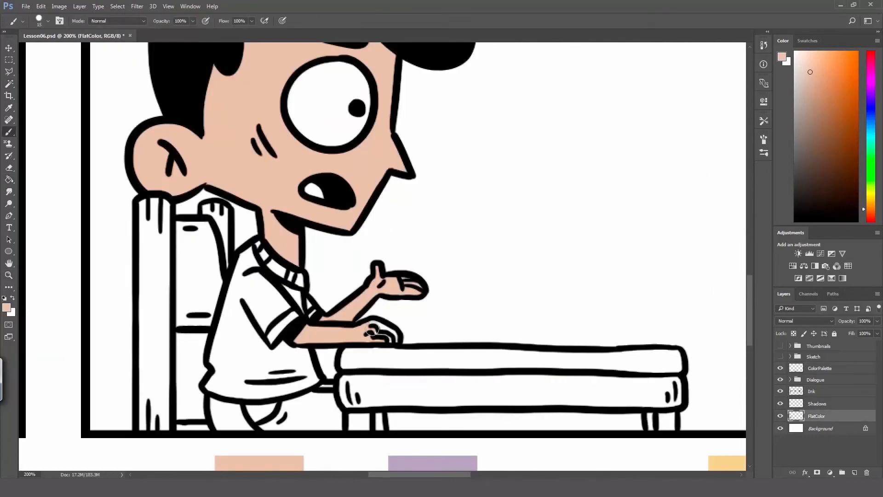
pyautogui.moveTo(372, 329); pyautogui.dragTo(378, 333)
# Step: Sample the red shirt swatch, select the second-panel shirt sections and tongue on the Ink layer, and expand the selection
pyautogui.moveTo(356, 424)
pyautogui.mouseDown()
pyautogui.moveTo(325, 240)
pyautogui.moveTo(300, 445)
pyautogui.mouseUp()
pyautogui.keyDown('alt'); pyautogui.click(265, 370); pyautogui.keyUp('alt')
pyautogui.click(812, 391)
pyautogui.press('w')
pyautogui.click(214, 318)
pyautogui.keyDown('shift'); pyautogui.click(245, 309); pyautogui.keyUp('shift')
pyautogui.keyDown('shift'); pyautogui.click(269, 291); pyautogui.keyUp('shift')
pyautogui.keyDown('shift'); pyautogui.click(242, 252); pyautogui.keyUp('shift')
pyautogui.keyDown('shift'); pyautogui.click(229, 237); pyautogui.keyUp('shift')
pyautogui.keyDown('shift'); pyautogui.click(279, 172); pyautogui.keyUp('shift')
pyautogui.click(117, 7)
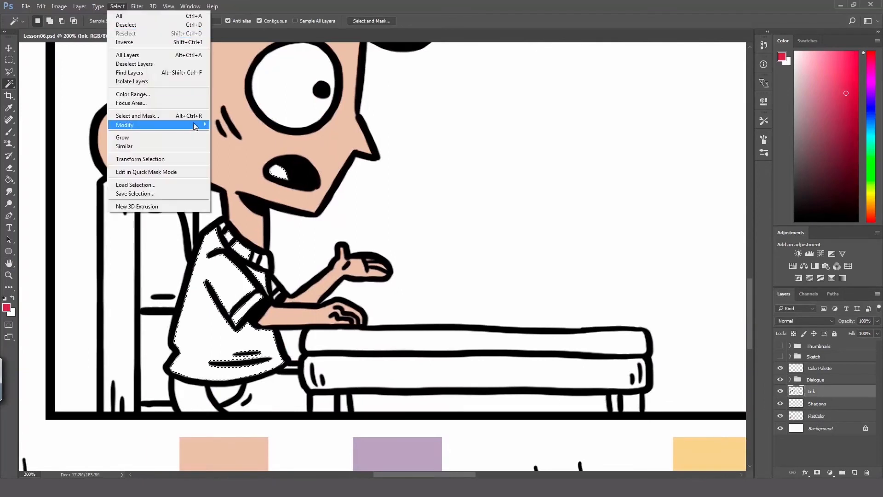
pyautogui.click(230, 144)
pyautogui.press('Return')
# Step: Fill the shirt and tongue with red on FlatColor, deselect, and brush in the missed collar and far sleeve parts
pyautogui.click(816, 416)
pyautogui.press('g')
pyautogui.click(236, 289)
pyautogui.hotkey('ctrl', 'd')
pyautogui.press('b')
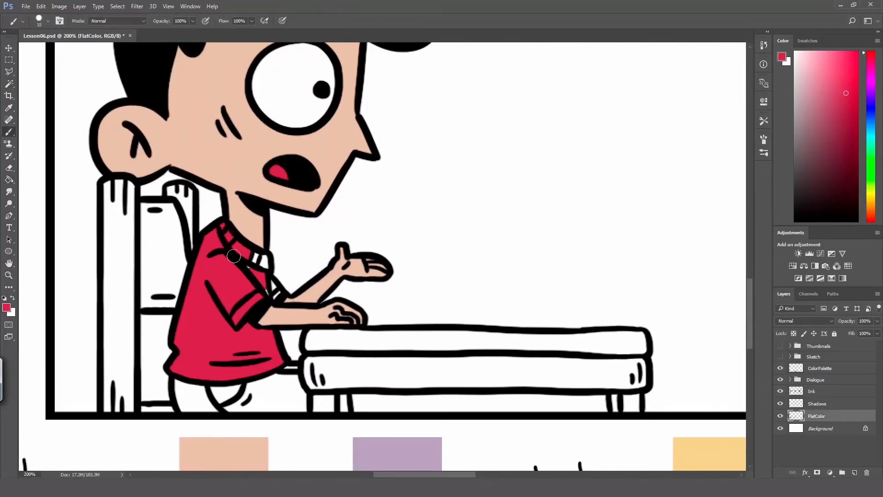
pyautogui.moveTo(256, 258); pyautogui.dragTo(277, 294)
# Step: Sample the brown pants swatch, select the second-panel pants on the Ink layer, and expand the selection by 2 pixels
pyautogui.moveTo(300, 455); pyautogui.dragTo(274, 268)
pyautogui.keyDown('alt'); pyautogui.click(200, 379); pyautogui.keyUp('alt')
pyautogui.moveTo(251, 175)
pyautogui.mouseDown()
pyautogui.moveTo(284, 441)
pyautogui.moveTo(276, 443)
pyautogui.mouseUp()
pyautogui.click(812, 391)
pyautogui.press('w')
pyautogui.click(192, 336)
pyautogui.keyDown('shift'); pyautogui.click(274, 332); pyautogui.keyUp('shift')
pyautogui.click(118, 6)
pyautogui.click(230, 143)
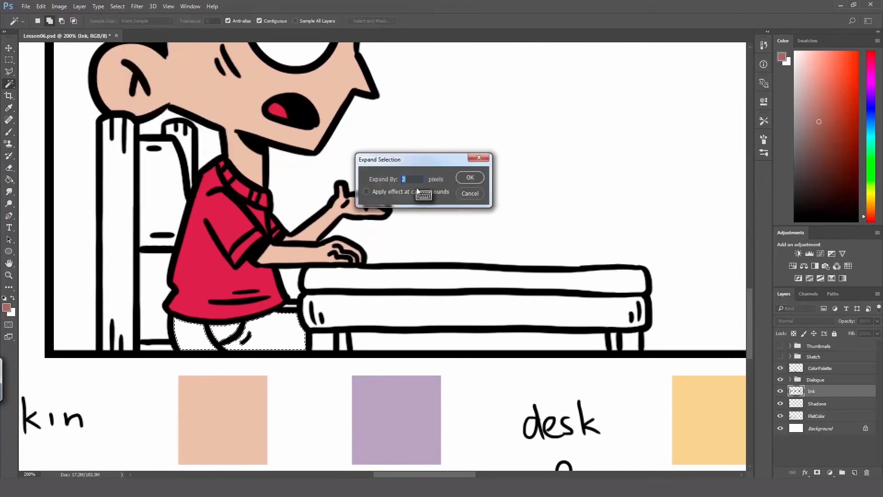
pyautogui.press('Return')
# Step: Fill the selected pants with brown on FlatColor, deselect, and brush in the small gap beside the desk
pyautogui.click(816, 416)
pyautogui.press('g')
pyautogui.click(289, 336)
pyautogui.hotkey('ctrl', 'd')
pyautogui.press('b')
pyautogui.moveTo(286, 305); pyautogui.dragTo(296, 305)
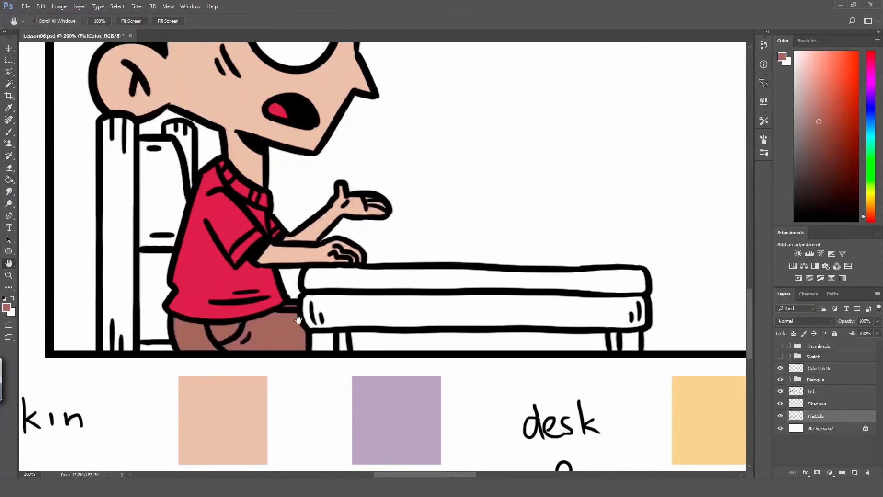
# Step: Sample the yellow and blue desk-and-chair swatches, keeping blue as the foreground colour and yellow as the background colour
pyautogui.moveTo(483, 358); pyautogui.dragTo(202, 216)
pyautogui.keyDown('alt'); pyautogui.click(453, 266); pyautogui.keyUp('alt')
pyautogui.press('x')
pyautogui.keyDown('alt'); pyautogui.click(437, 382); pyautogui.keyUp('alt')
# Step: Select the second-panel chair back, chair seat and desk front on the Ink layer, and expand the selection
pyautogui.moveTo(131, 198)
pyautogui.mouseDown()
pyautogui.moveTo(306, 337)
pyautogui.moveTo(430, 361)
pyautogui.moveTo(388, 341)
pyautogui.mouseUp()
pyautogui.click(812, 391)
pyautogui.press('w')
pyautogui.click(178, 226)
pyautogui.keyDown('shift'); pyautogui.click(181, 368); pyautogui.keyUp('shift')
pyautogui.keyDown('shift'); pyautogui.click(387, 337); pyautogui.keyUp('shift')
pyautogui.click(117, 7)
pyautogui.click(230, 144)
pyautogui.press('Return')
# Step: Fill the chair back, chair seat and desk front with blue on FlatColor, and deselect
pyautogui.click(816, 415)
pyautogui.press('g')
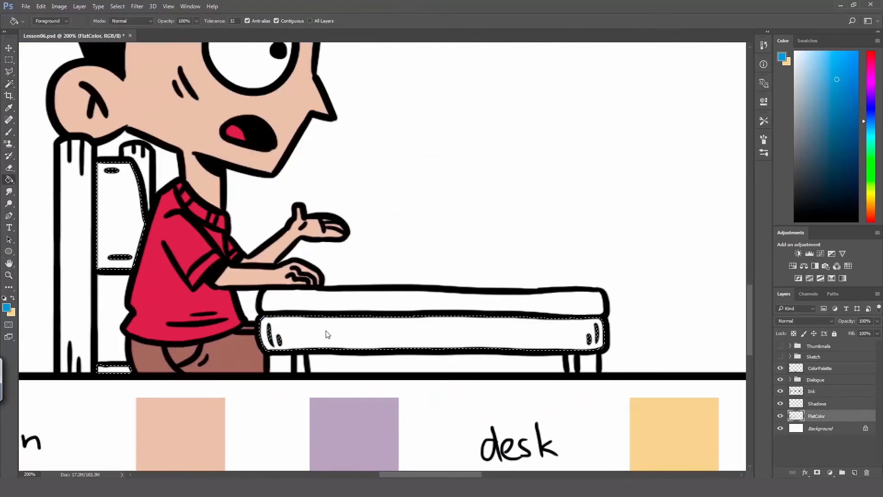
pyautogui.click(327, 335)
pyautogui.hotkey('ctrl', 'd')
# Step: Make yellow the foreground colour, select the second-panel chair posts, desktop and desk legs on Ink, and expand the selection
pyautogui.press('x')
pyautogui.click(824, 407)
pyautogui.click(812, 391)
pyautogui.press('w')
pyautogui.keyDown('shift'); pyautogui.click(76, 286); pyautogui.keyUp('shift')
pyautogui.keyDown('shift'); pyautogui.click(294, 302); pyautogui.keyUp('shift')
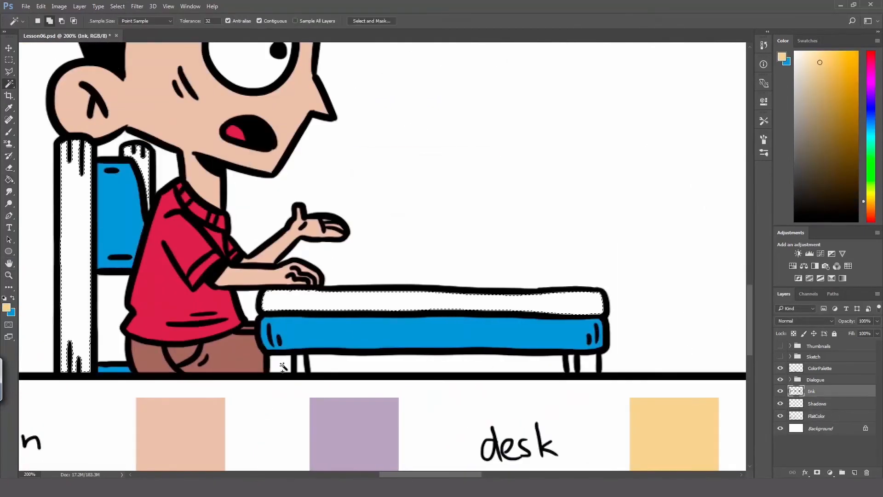
pyautogui.keyDown('shift'); pyautogui.click(282, 364); pyautogui.keyUp('shift')
pyautogui.keyDown('shift'); pyautogui.click(571, 361); pyautogui.keyUp('shift')
pyautogui.keyDown('shift'); pyautogui.click(589, 362); pyautogui.keyUp('shift')
pyautogui.click(117, 7)
pyautogui.click(230, 144)
pyautogui.press('Return')
# Step: Fill the chair posts, desktop and desk legs with yellow on FlatColor, and deselect
pyautogui.click(816, 416)
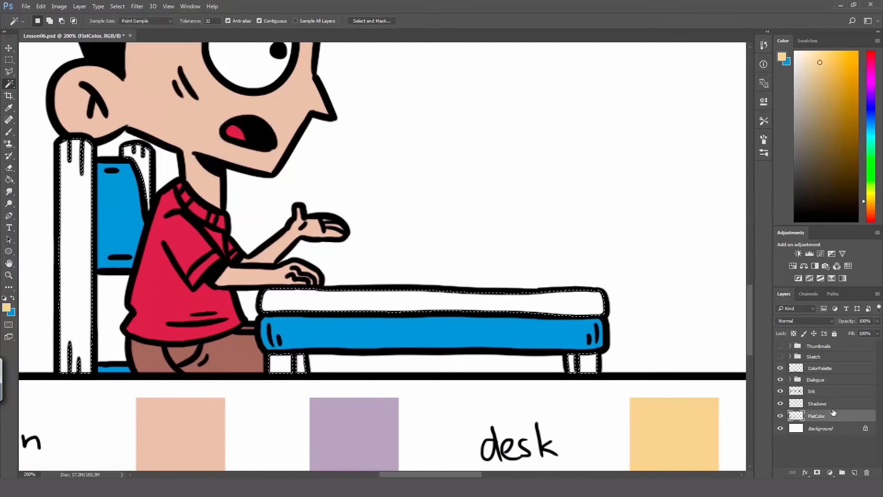
pyautogui.press('g')
pyautogui.click(324, 344)
pyautogui.hotkey('ctrl', 'd')
# Step: Sample the purple skin-shadow swatch and brush shadows below the hair, along the jaw and on the neck on the Shadows layer
pyautogui.press('b')
pyautogui.hotkey('alt', 'space')
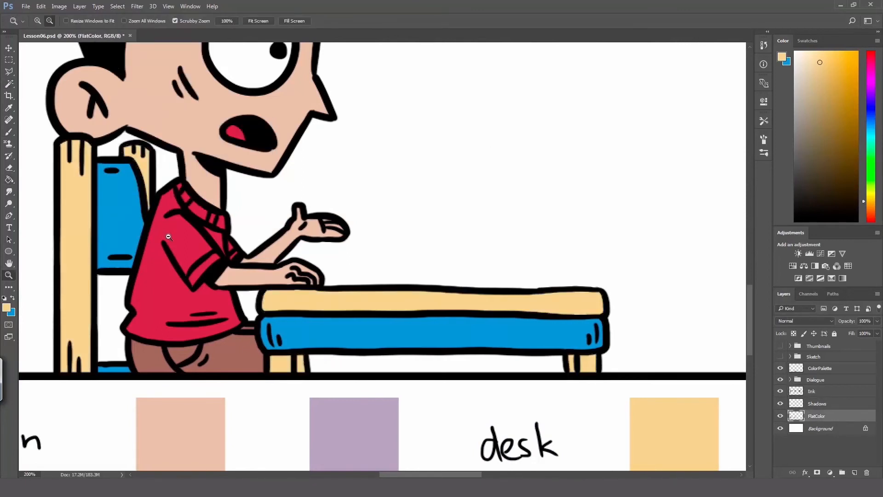
pyautogui.keyDown('alt'); pyautogui.click(167, 237); pyautogui.keyUp('alt')
pyautogui.keyDown('alt'); pyautogui.click(264, 335); pyautogui.keyUp('alt')
pyautogui.moveTo(264, 335); pyautogui.dragTo(327, 425)
pyautogui.click(818, 405)
pyautogui.keyDown('ctrl'); pyautogui.click(214, 204); pyautogui.keyUp('ctrl')
pyautogui.moveTo(215, 218)
pyautogui.mouseDown()
pyautogui.moveTo(248, 161)
pyautogui.moveTo(394, 218)
pyautogui.mouseUp()
pyautogui.moveTo(263, 164); pyautogui.dragTo(360, 202)
pyautogui.moveTo(217, 226)
pyautogui.mouseDown()
pyautogui.moveTo(234, 340)
pyautogui.moveTo(274, 362)
pyautogui.mouseUp()
pyautogui.moveTo(297, 392)
pyautogui.mouseDown()
pyautogui.moveTo(267, 366)
pyautogui.moveTo(298, 367)
pyautogui.mouseUp()
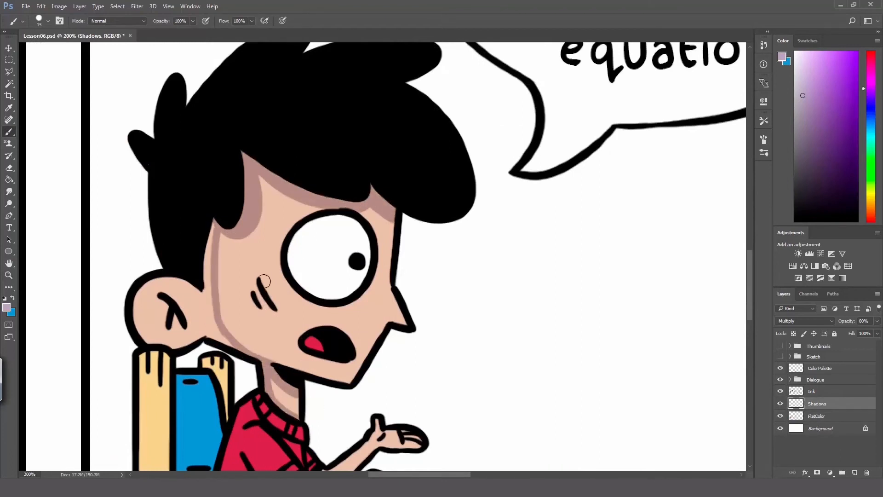
# Step: Brush purple shadows beside the second-panel boy's cheek lines and around and inside his ear
pyautogui.moveTo(264, 281)
pyautogui.mouseDown()
pyautogui.moveTo(256, 306)
pyautogui.moveTo(276, 309)
pyautogui.mouseUp()
pyautogui.moveTo(256, 290); pyautogui.dragTo(252, 307)
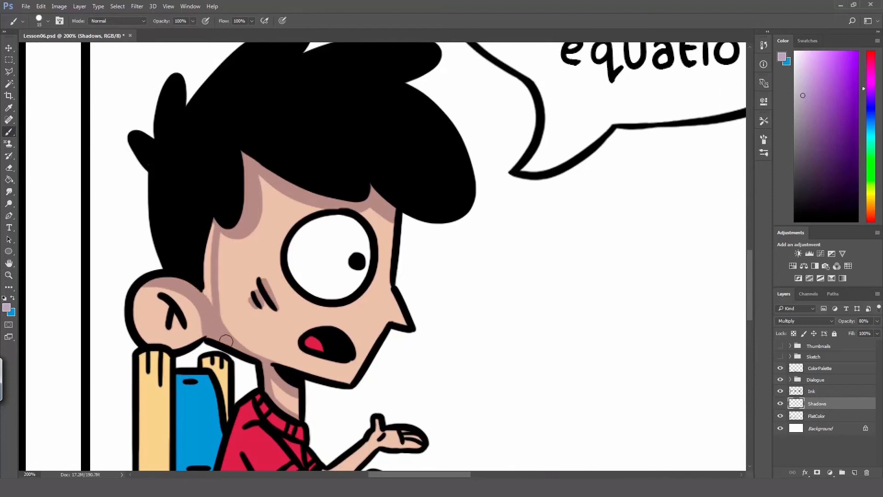
pyautogui.moveTo(139, 328); pyautogui.dragTo(149, 289)
pyautogui.hotkey('ctrl', 'z')
pyautogui.moveTo(136, 328); pyautogui.dragTo(151, 286)
pyautogui.moveTo(162, 299); pyautogui.dragTo(168, 309)
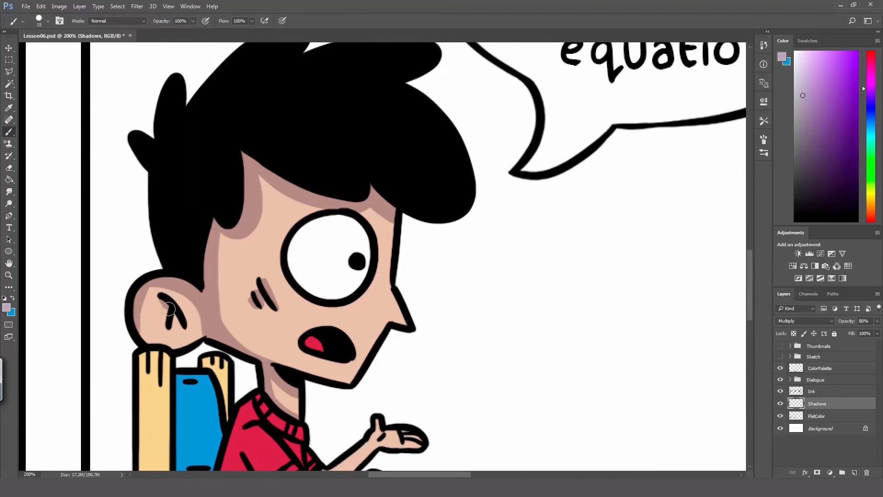
# Step: Brush purple shadows along the second-panel boy's forearm and raised hand
pyautogui.moveTo(295, 284); pyautogui.dragTo(225, 99)
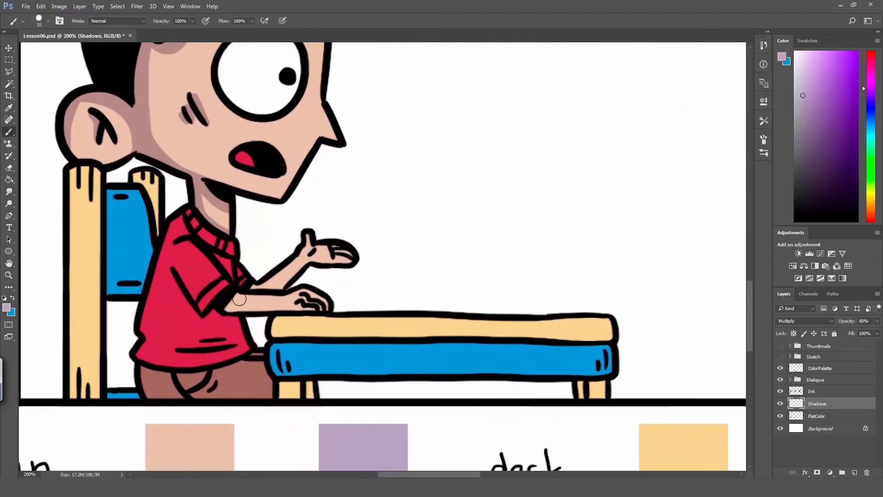
pyautogui.moveTo(238, 295)
pyautogui.mouseDown()
pyautogui.moveTo(225, 310)
pyautogui.moveTo(310, 309)
pyautogui.mouseUp()
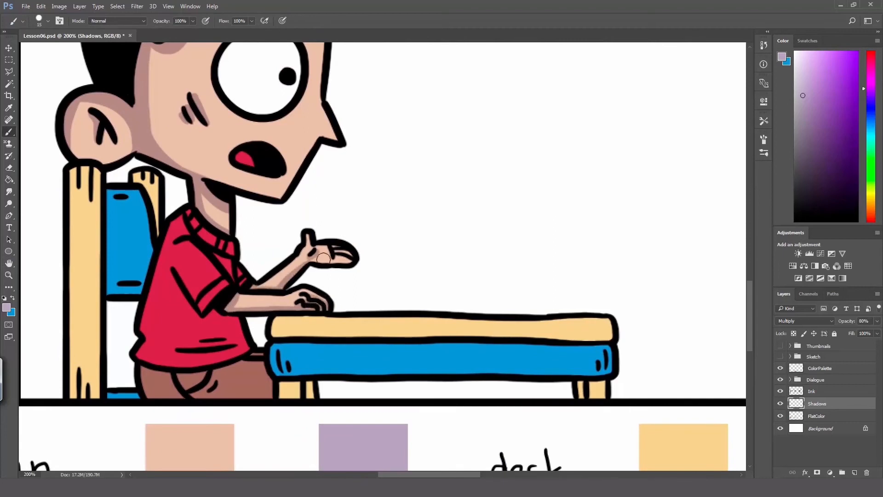
pyautogui.moveTo(321, 262); pyautogui.dragTo(311, 265)
# Step: Sample the grey-green shirt-shadow swatch and brush a shadow on the second-panel shirt sleeve
pyautogui.moveTo(392, 341); pyautogui.dragTo(367, 82)
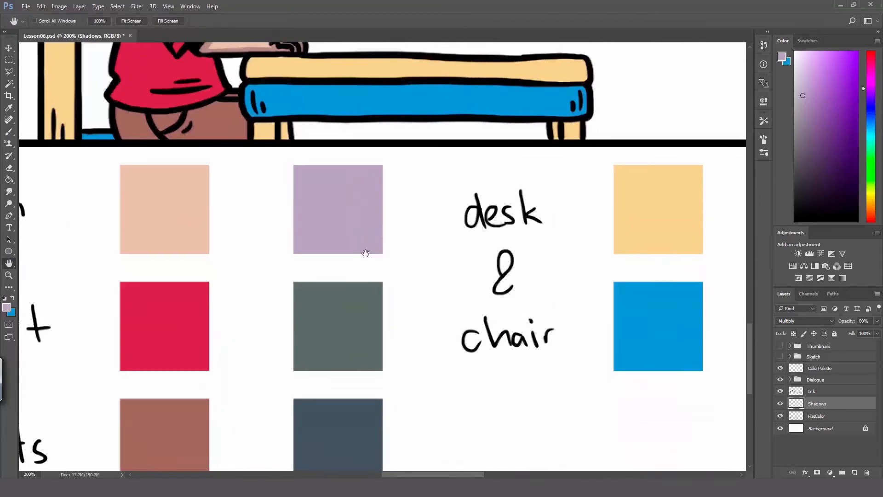
pyautogui.keyDown('alt'); pyautogui.click(361, 317); pyautogui.keyUp('alt')
pyautogui.moveTo(272, 86); pyautogui.dragTo(363, 331)
pyautogui.moveTo(253, 231)
pyautogui.mouseDown()
pyautogui.moveTo(275, 280)
pyautogui.moveTo(267, 292)
pyautogui.moveTo(297, 272)
pyautogui.moveTo(276, 280)
pyautogui.moveTo(311, 245)
pyautogui.moveTo(260, 268)
pyautogui.moveTo(245, 251)
pyautogui.mouseUp()
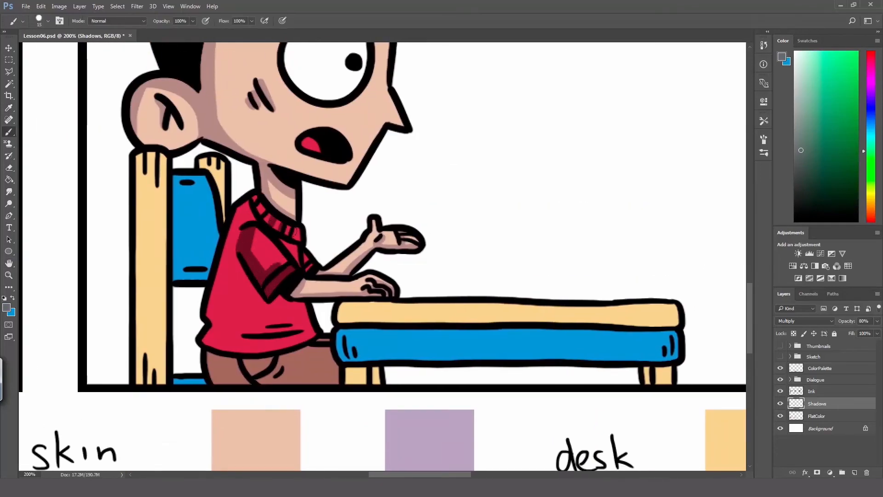
# Step: Brush grey-green shadows on the shirt's collar, back, lower hem and folds in the second panel
pyautogui.moveTo(257, 205); pyautogui.dragTo(299, 238)
pyautogui.moveTo(239, 268); pyautogui.dragTo(244, 349)
pyautogui.hotkey('ctrl', 'z')
pyautogui.moveTo(295, 321); pyautogui.dragTo(251, 327)
pyautogui.moveTo(282, 323); pyautogui.dragTo(275, 323)
pyautogui.moveTo(251, 350)
pyautogui.mouseDown()
pyautogui.moveTo(266, 352)
pyautogui.moveTo(205, 341)
pyautogui.mouseUp()
pyautogui.moveTo(214, 329)
pyautogui.mouseDown()
pyautogui.moveTo(227, 303)
pyautogui.moveTo(237, 212)
pyautogui.moveTo(299, 246)
pyautogui.moveTo(222, 306)
pyautogui.moveTo(235, 259)
pyautogui.moveTo(265, 304)
pyautogui.mouseUp()
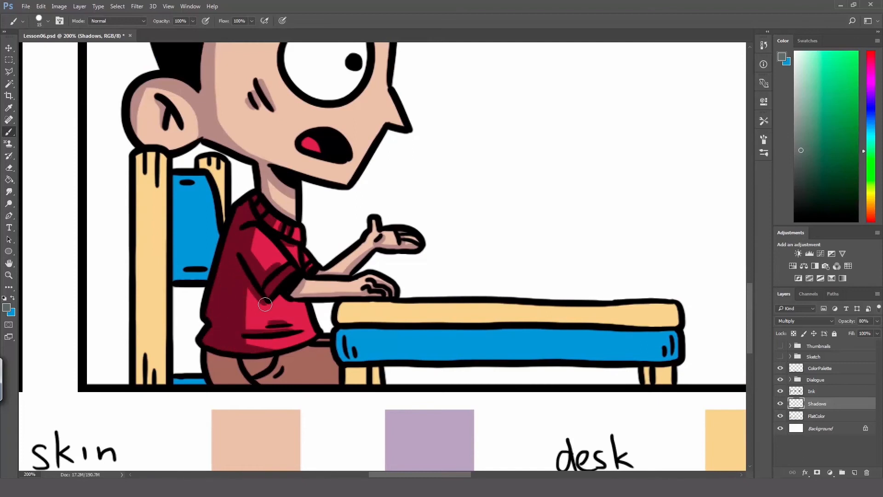
# Step: Sample the navy pants-shadow swatch and brush shadows on the second-panel pants
pyautogui.moveTo(368, 437)
pyautogui.mouseDown()
pyautogui.moveTo(307, 87)
pyautogui.moveTo(377, 402)
pyautogui.mouseUp()
pyautogui.keyDown('alt'); pyautogui.click(378, 325); pyautogui.keyUp('alt')
pyautogui.moveTo(201, 315)
pyautogui.mouseDown()
pyautogui.moveTo(269, 318)
pyautogui.moveTo(303, 307)
pyautogui.moveTo(216, 341)
pyautogui.moveTo(258, 327)
pyautogui.moveTo(265, 343)
pyautogui.mouseUp()
pyautogui.keyDown('alt'); pyautogui.click(310, 355); pyautogui.keyUp('alt')
pyautogui.keyDown('alt'); pyautogui.click(311, 355); pyautogui.keyUp('alt')
# Step: Move the ColorPalette layer's swatches across so they sit beneath the third panel
pyautogui.moveTo(516, 274); pyautogui.dragTo(306, 195)
pyautogui.click(818, 369)
pyautogui.press('v')
pyautogui.moveTo(142, 324); pyautogui.dragTo(468, 325)
# Step: Sample the skin swatch, select the third-panel face, eyelids, ear, neck, arms and hands on Ink, and expand the selection
pyautogui.moveTo(477, 205)
pyautogui.mouseDown()
pyautogui.moveTo(465, 270)
pyautogui.moveTo(462, 256)
pyautogui.mouseUp()
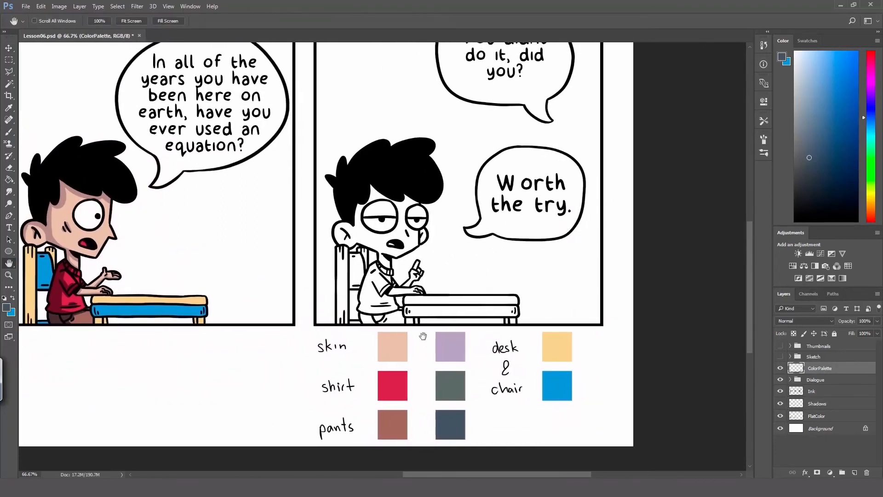
pyautogui.press('i')
pyautogui.click(393, 345)
pyautogui.click(812, 391)
pyautogui.press('w')
pyautogui.click(402, 230)
pyautogui.keyDown('shift'); pyautogui.click(422, 209); pyautogui.keyUp('shift')
pyautogui.keyDown('shift'); pyautogui.click(422, 238); pyautogui.keyUp('shift')
pyautogui.keyDown('ctrl'); pyautogui.click(410, 287); pyautogui.keyUp('ctrl')
pyautogui.keyDown('ctrl'); pyautogui.click(410, 287); pyautogui.keyUp('ctrl')
pyautogui.keyDown('shift'); pyautogui.click(415, 268); pyautogui.keyUp('shift')
pyautogui.keyDown('shift'); pyautogui.click(401, 297); pyautogui.keyUp('shift')
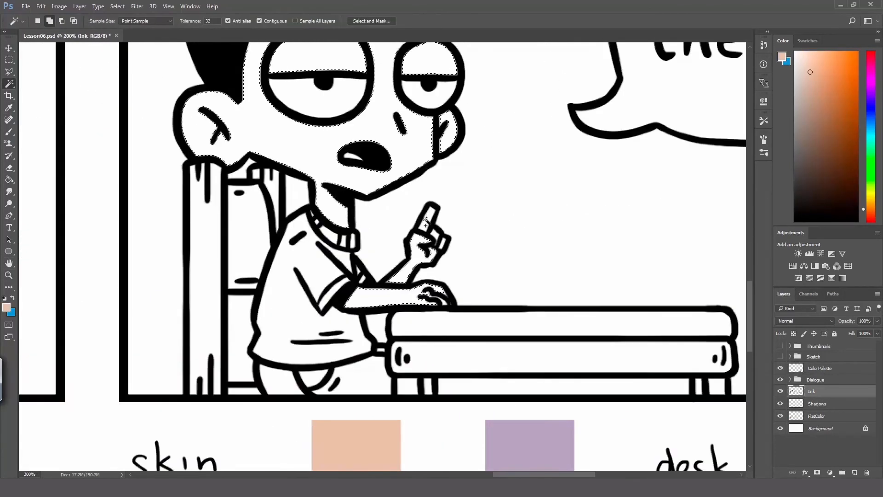
pyautogui.click(117, 6)
pyautogui.click(230, 145)
pyautogui.click(469, 177)
# Step: Fill the selected third-panel skin areas on FlatColor, deselect, and brush in the small missed gap on the hand
pyautogui.click(816, 415)
pyautogui.hotkey('alt', 'BackSpace')
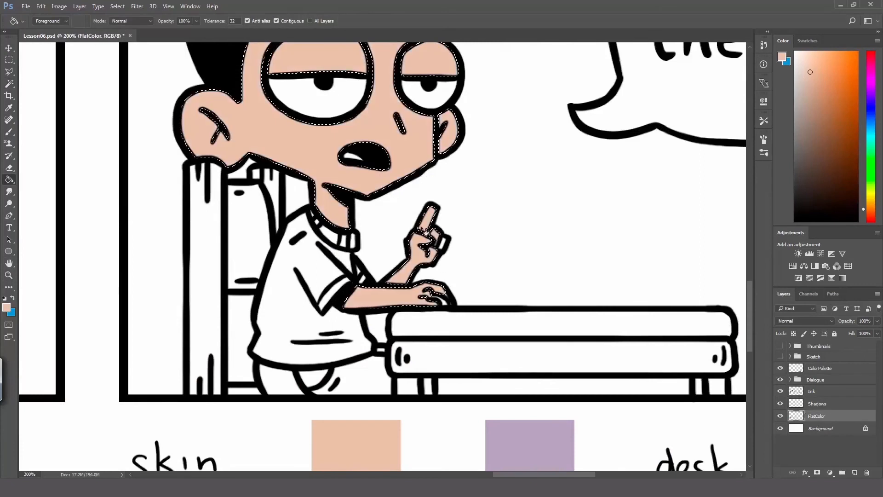
pyautogui.hotkey('ctrl', 'd')
pyautogui.press('b')
pyautogui.click(445, 302)
# Step: Sample the red shirt swatch and brush the third-panel boy's tongue red
pyautogui.keyDown('alt'); pyautogui.click(331, 312); pyautogui.keyUp('alt')
pyautogui.moveTo(420, 304)
pyautogui.mouseDown()
pyautogui.moveTo(371, 53)
pyautogui.moveTo(388, 302)
pyautogui.moveTo(382, 283)
pyautogui.mouseUp()
pyautogui.moveTo(332, 195); pyautogui.dragTo(346, 200)
# Step: Select the third-panel shirt body, sleeve and collar sections on the Ink layer, and expand the selection
pyautogui.click(828, 391)
pyautogui.press('w')
pyautogui.keyDown('shift'); pyautogui.click(294, 363); pyautogui.keyUp('shift')
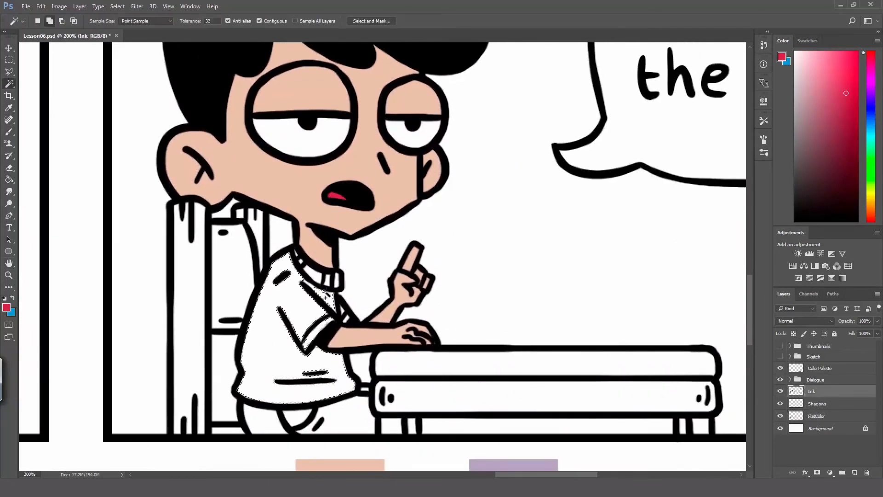
pyautogui.keyDown('shift'); pyautogui.click(317, 329); pyautogui.keyUp('shift')
pyautogui.keyDown('shift'); pyautogui.click(316, 276); pyautogui.keyUp('shift')
pyautogui.keyDown('shift'); pyautogui.click(327, 279); pyautogui.keyUp('shift')
pyautogui.keyDown('shift'); pyautogui.click(336, 280); pyautogui.keyUp('shift')
pyautogui.click(117, 6)
pyautogui.moveTo(184, 124)
pyautogui.click(226, 142)
pyautogui.click(469, 178)
# Step: Fill the third-panel shirt with red on FlatColor, deselect, and brush in the missed far sleeve part
pyautogui.click(817, 415)
pyautogui.press('g')
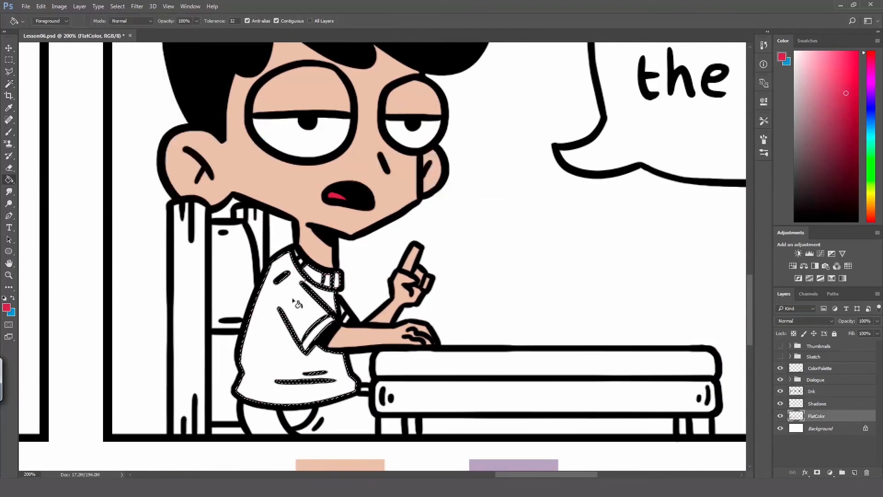
pyautogui.click(296, 301)
pyautogui.hotkey('ctrl', 'd')
pyautogui.press('b')
pyautogui.moveTo(342, 312); pyautogui.dragTo(346, 318)
# Step: Sample the brown pants swatch, select the third-panel pants sections on the Ink layer, and expand the selection
pyautogui.moveTo(422, 394); pyautogui.dragTo(360, 11)
pyautogui.keyDown('alt'); pyautogui.click(313, 323); pyautogui.keyUp('alt')
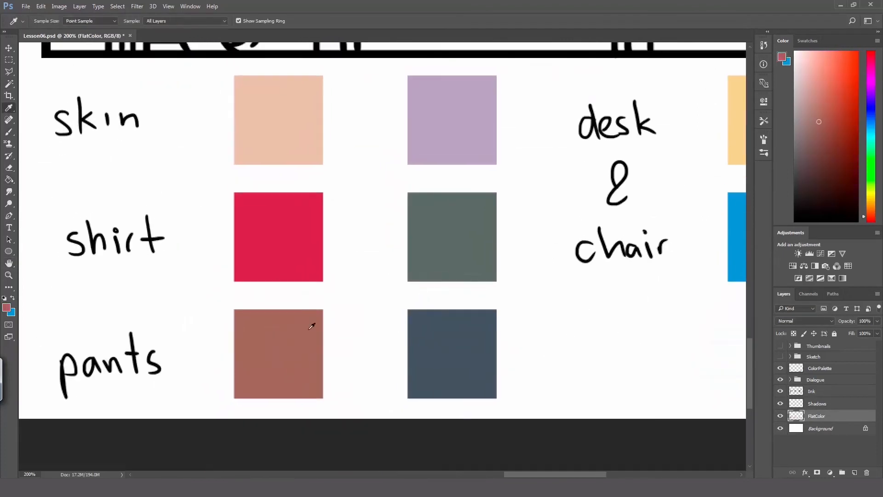
pyautogui.moveTo(317, 55); pyautogui.dragTo(368, 349)
pyautogui.click(829, 392)
pyautogui.press('w')
pyautogui.keyDown('shift'); pyautogui.click(255, 330); pyautogui.keyUp('shift')
pyautogui.keyDown('shift'); pyautogui.click(287, 326); pyautogui.keyUp('shift')
pyautogui.keyDown('shift'); pyautogui.click(338, 331); pyautogui.keyUp('shift')
pyautogui.click(118, 7)
pyautogui.click(226, 143)
pyautogui.click(469, 178)
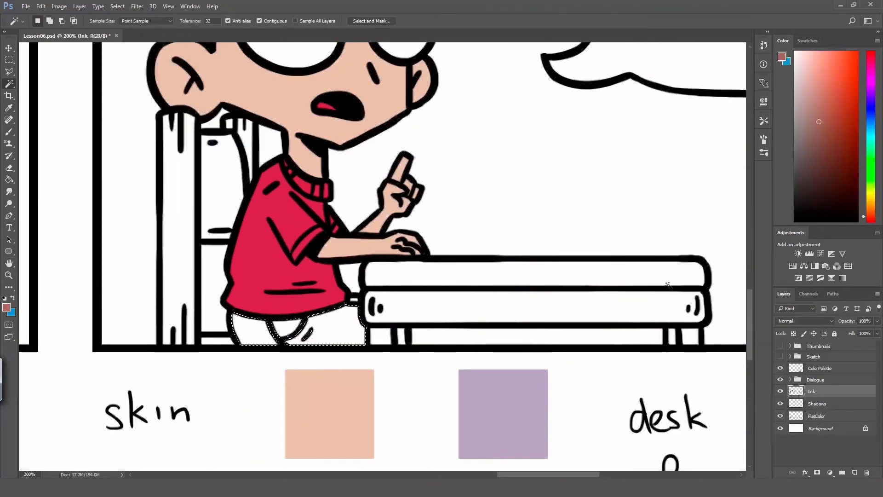
# Step: Fill the third-panel pants with brown on FlatColor, and deselect
pyautogui.click(816, 416)
pyautogui.press('g')
pyautogui.click(338, 332)
pyautogui.hotkey('ctrl', 'd')
# Step: Sample the yellow desk-and-chair swatch and swap the foreground and background colours
pyautogui.moveTo(639, 359); pyautogui.dragTo(301, 148)
pyautogui.keyDown('alt'); pyautogui.click(469, 213); pyautogui.keyUp('alt')
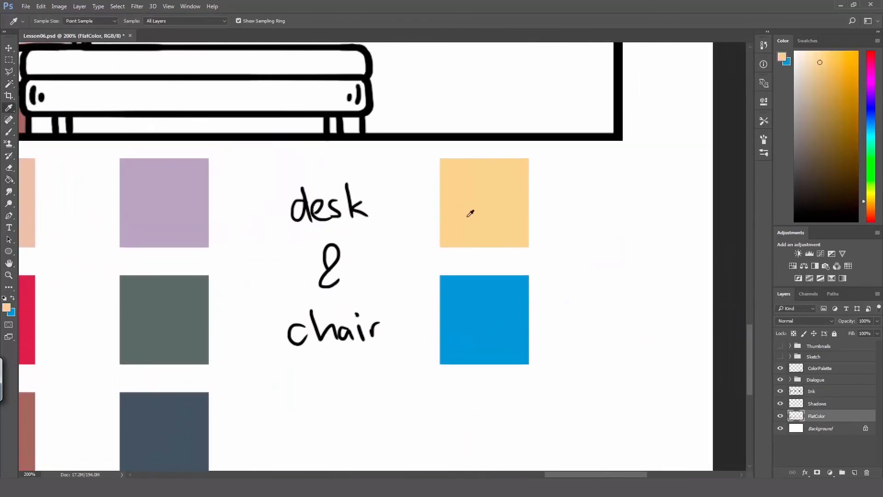
pyautogui.press('x')
# Step: Select the third-panel chair posts, desktop and desk legs on the Ink layer, and expand the selection
pyautogui.moveTo(165, 65); pyautogui.dragTo(452, 252)
pyautogui.click(823, 392)
pyautogui.press('w')
pyautogui.keyDown('shift'); pyautogui.click(131, 184); pyautogui.keyUp('shift')
pyautogui.keyDown('shift'); pyautogui.click(195, 122); pyautogui.keyUp('shift')
pyautogui.keyDown('shift'); pyautogui.click(359, 246); pyautogui.keyUp('shift')
pyautogui.keyDown('shift'); pyautogui.click(329, 310); pyautogui.keyUp('shift')
pyautogui.keyDown('shift'); pyautogui.click(349, 309); pyautogui.keyUp('shift')
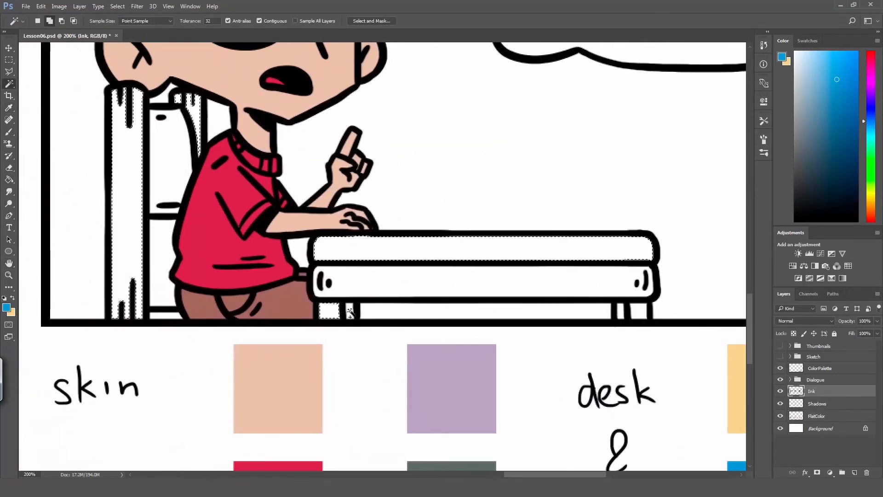
pyautogui.keyDown('shift'); pyautogui.click(620, 312); pyautogui.keyUp('shift')
pyautogui.keyDown('shift'); pyautogui.click(638, 311); pyautogui.keyUp('shift')
pyautogui.click(123, 6)
pyautogui.click(226, 142)
pyautogui.click(469, 178)
# Step: Make yellow the foreground colour and fill the third-panel chair posts, desktop and desk legs on FlatColor
pyautogui.click(816, 416)
pyautogui.press('g')
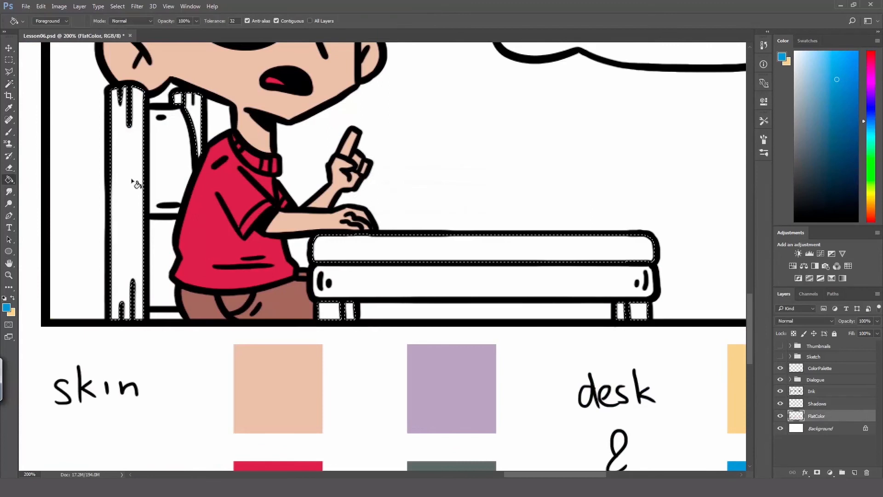
pyautogui.press('x')
pyautogui.click(133, 184)
pyautogui.click(196, 122)
pyautogui.click(347, 249)
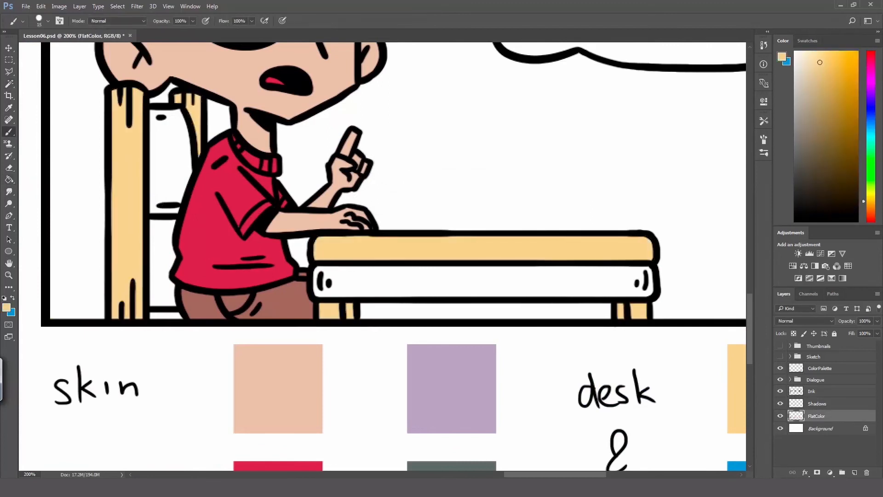
# Step: Select the third-panel chair back, chair seat and desk front on Ink, expand the selection, and make FlatColor active
pyautogui.click(841, 395)
pyautogui.press('w')
pyautogui.keyDown('shift'); pyautogui.click(354, 281); pyautogui.keyUp('shift')
pyautogui.keyDown('shift'); pyautogui.click(170, 159); pyautogui.keyUp('shift')
pyautogui.keyDown('shift'); pyautogui.click(167, 315); pyautogui.keyUp('shift')
pyautogui.click(121, 7)
pyautogui.click(230, 142)
pyautogui.click(833, 417)
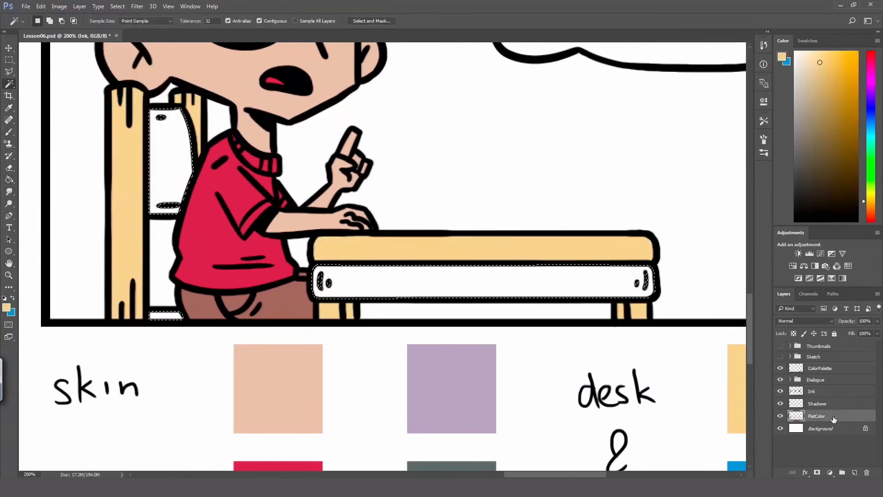
# Step: Make blue the foreground colour, fill the third-panel chair back, chair seat and desk front on FlatColor, and deselect
pyautogui.press('x')
pyautogui.press('g')
pyautogui.click(170, 158)
pyautogui.click(166, 315)
pyautogui.click(354, 282)
pyautogui.hotkey('ctrl', 'd')
# Step: With the purple skin-shadow swatch colour on the Shadows layer, brush the hair's shadow along the third-panel boy's temple and forehead
pyautogui.press('z')
pyautogui.keyDown('alt'); pyautogui.click(354, 286); pyautogui.keyUp('alt')
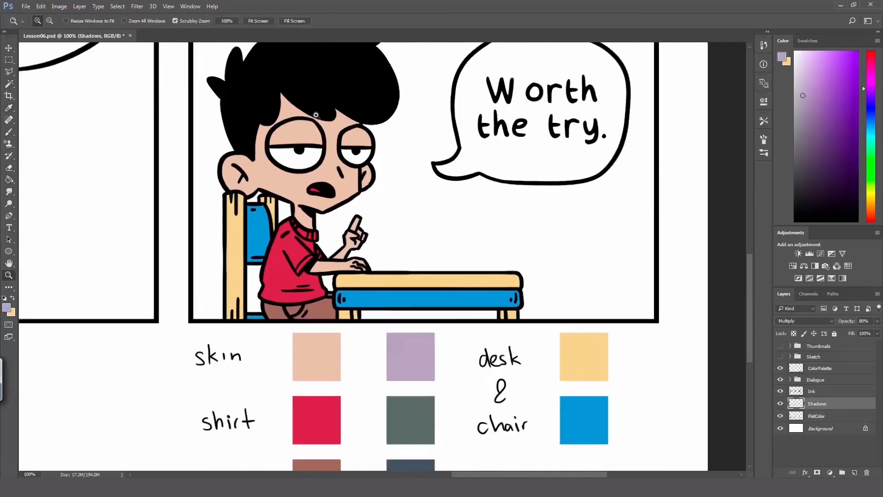
pyautogui.click(316, 114)
pyautogui.press('b')
pyautogui.moveTo(231, 272)
pyautogui.mouseDown()
pyautogui.moveTo(231, 229)
pyautogui.moveTo(280, 202)
pyautogui.mouseUp()
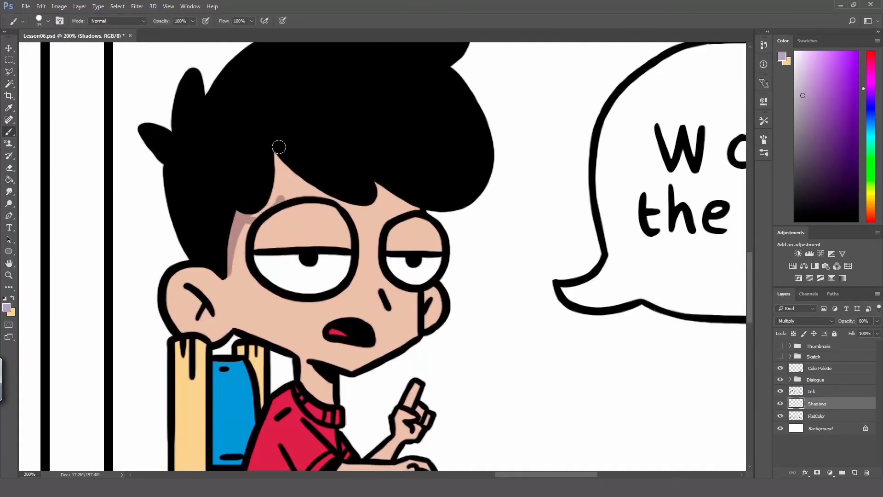
pyautogui.moveTo(278, 147)
pyautogui.mouseDown()
pyautogui.moveTo(274, 195)
pyautogui.moveTo(326, 179)
pyautogui.moveTo(345, 205)
pyautogui.moveTo(398, 190)
pyautogui.moveTo(374, 186)
pyautogui.moveTo(424, 212)
pyautogui.mouseUp()
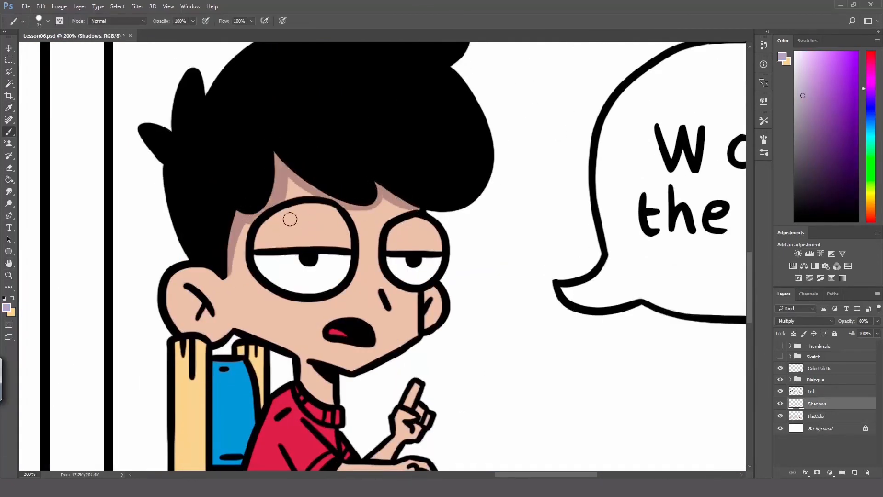
# Step: Paint purple shadows on both of the third-panel boy's eyelids and beside his nose
pyautogui.moveTo(276, 242); pyautogui.dragTo(322, 210)
pyautogui.hotkey('ctrl', 'z')
pyautogui.moveTo(270, 244); pyautogui.dragTo(321, 205)
pyautogui.moveTo(272, 219)
pyautogui.mouseDown()
pyautogui.moveTo(262, 244)
pyautogui.moveTo(314, 247)
pyautogui.mouseUp()
pyautogui.moveTo(400, 248)
pyautogui.mouseDown()
pyautogui.moveTo(414, 221)
pyautogui.moveTo(432, 248)
pyautogui.mouseUp()
pyautogui.moveTo(385, 291); pyautogui.dragTo(394, 303)
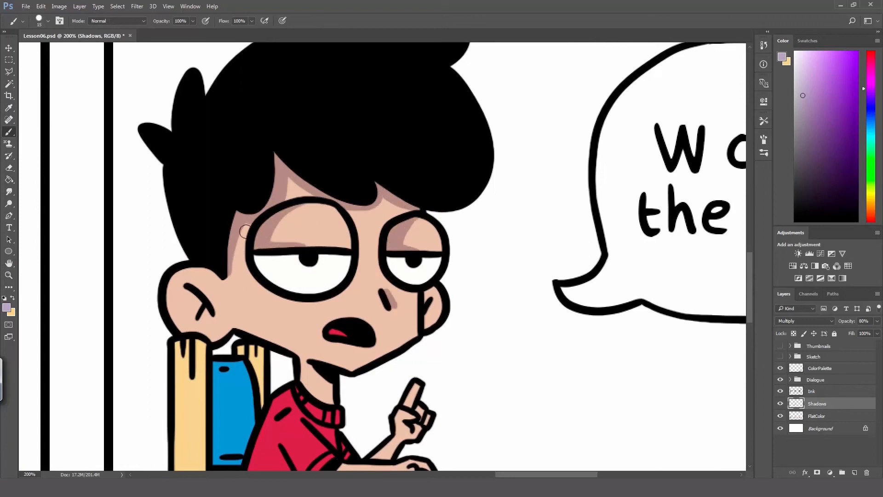
# Step: Paint the purple shadow down the back side of the third-panel boy's face, along his jaw and on his neck
pyautogui.moveTo(246, 231)
pyautogui.mouseDown()
pyautogui.moveTo(279, 365)
pyautogui.moveTo(265, 338)
pyautogui.mouseUp()
pyautogui.hotkey('ctrl', 'z')
pyautogui.moveTo(265, 337); pyautogui.dragTo(296, 355)
pyautogui.hotkey('ctrl', 'z')
pyautogui.moveTo(338, 391)
pyautogui.mouseDown()
pyautogui.moveTo(304, 362)
pyautogui.moveTo(327, 384)
pyautogui.moveTo(316, 370)
pyautogui.mouseUp()
pyautogui.hotkey('ctrl', 'z')
pyautogui.hotkey('ctrl', 'z')
pyautogui.moveTo(232, 282)
pyautogui.mouseDown()
pyautogui.moveTo(252, 328)
pyautogui.moveTo(249, 219)
pyautogui.mouseUp()
# Step: Shade the inside of both of the third-panel boy's ears with the purple shadow colour
pyautogui.moveTo(424, 294)
pyautogui.mouseDown()
pyautogui.moveTo(433, 308)
pyautogui.moveTo(425, 325)
pyautogui.mouseUp()
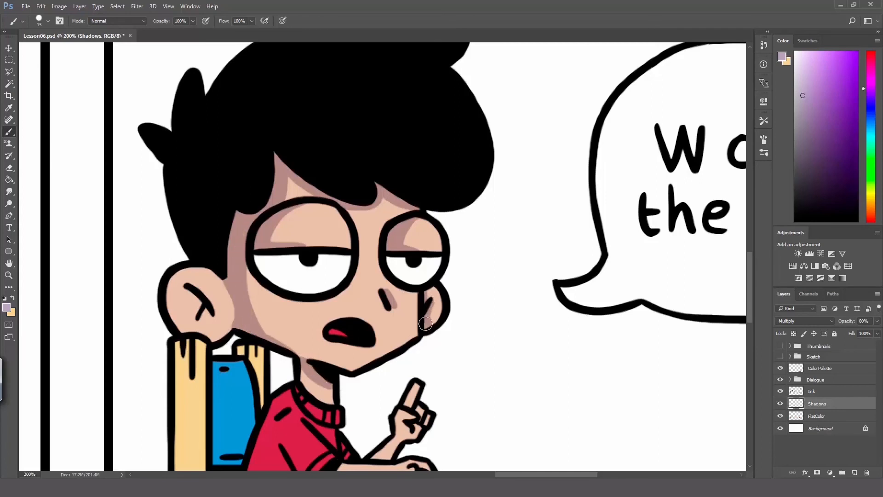
pyautogui.moveTo(171, 274)
pyautogui.mouseDown()
pyautogui.moveTo(226, 315)
pyautogui.moveTo(218, 292)
pyautogui.moveTo(231, 316)
pyautogui.mouseUp()
pyautogui.hotkey('ctrl', 'z')
pyautogui.moveTo(174, 319)
pyautogui.mouseDown()
pyautogui.moveTo(177, 281)
pyautogui.moveTo(193, 312)
pyautogui.mouseUp()
# Step: Paint purple shadows on the third-panel boy's raised hand and along his forearms
pyautogui.press('space')
pyautogui.moveTo(404, 460)
pyautogui.mouseDown()
pyautogui.moveTo(363, 284)
pyautogui.moveTo(402, 347)
pyautogui.mouseUp()
pyautogui.moveTo(390, 295)
pyautogui.mouseDown()
pyautogui.moveTo(369, 314)
pyautogui.moveTo(403, 272)
pyautogui.moveTo(407, 245)
pyautogui.mouseUp()
pyautogui.moveTo(410, 265)
pyautogui.mouseDown()
pyautogui.moveTo(415, 283)
pyautogui.moveTo(405, 291)
pyautogui.mouseUp()
pyautogui.moveTo(336, 324)
pyautogui.mouseDown()
pyautogui.moveTo(325, 339)
pyautogui.moveTo(427, 334)
pyautogui.mouseUp()
# Step: Sample the grey-green shirt-shadow swatch and shade the third-panel shirt's collar, sleeves, back and folds
pyautogui.press('space')
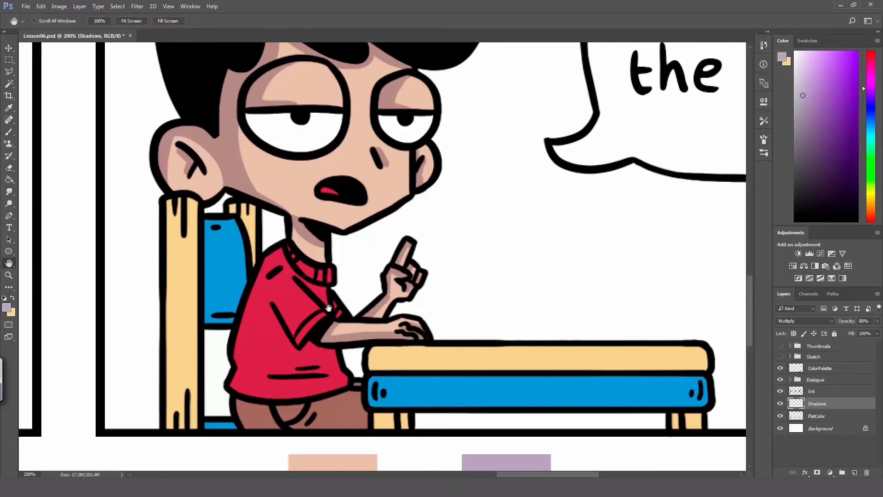
pyautogui.keyDown('alt'); pyautogui.click(460, 297); pyautogui.keyUp('alt')
pyautogui.moveTo(395, 423)
pyautogui.mouseDown()
pyautogui.moveTo(361, 115)
pyautogui.moveTo(380, 392)
pyautogui.mouseUp()
pyautogui.press('space')
pyautogui.moveTo(342, 259)
pyautogui.mouseDown()
pyautogui.moveTo(336, 240)
pyautogui.moveTo(325, 299)
pyautogui.mouseUp()
pyautogui.moveTo(307, 249); pyautogui.dragTo(325, 303)
pyautogui.moveTo(326, 304); pyautogui.dragTo(341, 290)
pyautogui.moveTo(303, 248)
pyautogui.mouseDown()
pyautogui.moveTo(309, 239)
pyautogui.moveTo(311, 286)
pyautogui.mouseUp()
pyautogui.moveTo(321, 244); pyautogui.dragTo(343, 256)
pyautogui.moveTo(302, 221)
pyautogui.mouseDown()
pyautogui.moveTo(298, 340)
pyautogui.moveTo(306, 363)
pyautogui.moveTo(260, 321)
pyautogui.moveTo(306, 228)
pyautogui.moveTo(299, 290)
pyautogui.moveTo(315, 310)
pyautogui.moveTo(282, 291)
pyautogui.moveTo(291, 360)
pyautogui.moveTo(341, 328)
pyautogui.moveTo(331, 335)
pyautogui.moveTo(359, 360)
pyautogui.mouseUp()
# Step: Sample the blue-grey pants-shadow swatch and paint the shadow on the third-panel boy's pants beneath the shirt
pyautogui.moveTo(408, 391)
pyautogui.mouseDown()
pyautogui.moveTo(334, 43)
pyautogui.moveTo(366, 382)
pyautogui.mouseUp()
pyautogui.keyDown('alt'); pyautogui.click(432, 335); pyautogui.keyUp('alt')
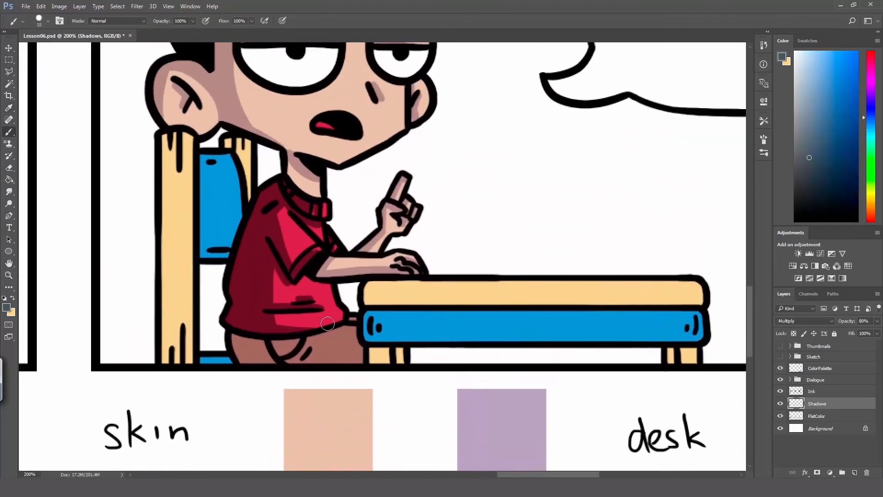
pyautogui.moveTo(234, 337); pyautogui.dragTo(339, 334)
pyautogui.moveTo(282, 347)
pyautogui.mouseDown()
pyautogui.moveTo(300, 360)
pyautogui.moveTo(344, 321)
pyautogui.mouseUp()
pyautogui.moveTo(240, 343); pyautogui.dragTo(239, 349)
# Step: Hide the ColorPalette layer and save the finished comic
pyautogui.keyDown('ctrl'); pyautogui.keyDown('alt'); pyautogui.click(285, 310); pyautogui.keyUp('alt'); pyautogui.keyUp('ctrl')
pyautogui.keyDown('ctrl'); pyautogui.keyDown('alt'); pyautogui.click(286, 307); pyautogui.keyUp('alt'); pyautogui.keyUp('ctrl')
pyautogui.keyDown('ctrl'); pyautogui.keyDown('alt'); pyautogui.click(286, 305); pyautogui.keyUp('alt'); pyautogui.keyUp('ctrl')
pyautogui.keyDown('ctrl'); pyautogui.keyDown('alt'); pyautogui.click(286, 306); pyautogui.keyUp('alt'); pyautogui.keyUp('ctrl')
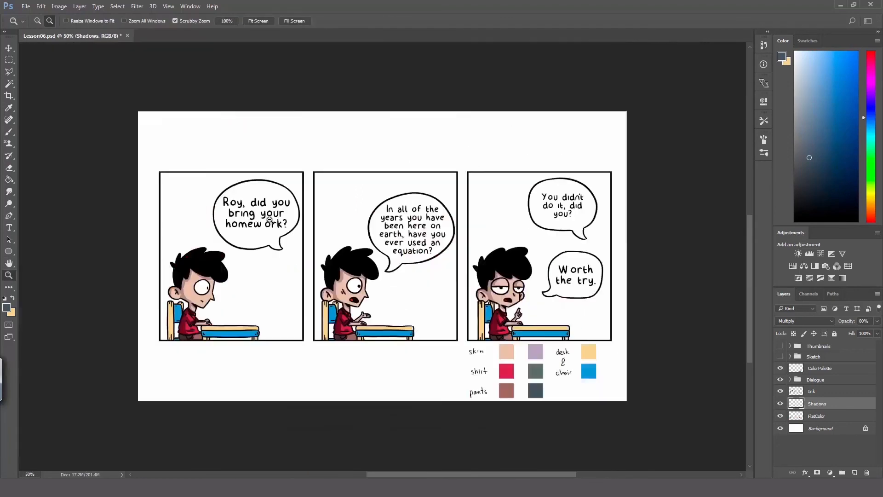
pyautogui.press('v')
pyautogui.hotkey('ctrl', 's')
# Step: Group the Shadows and FlatColor layers, name the group Color, and save the document
pyautogui.keyDown('shift'); pyautogui.click(837, 416); pyautogui.keyUp('shift')
pyautogui.hotkey('ctrl', 'g')
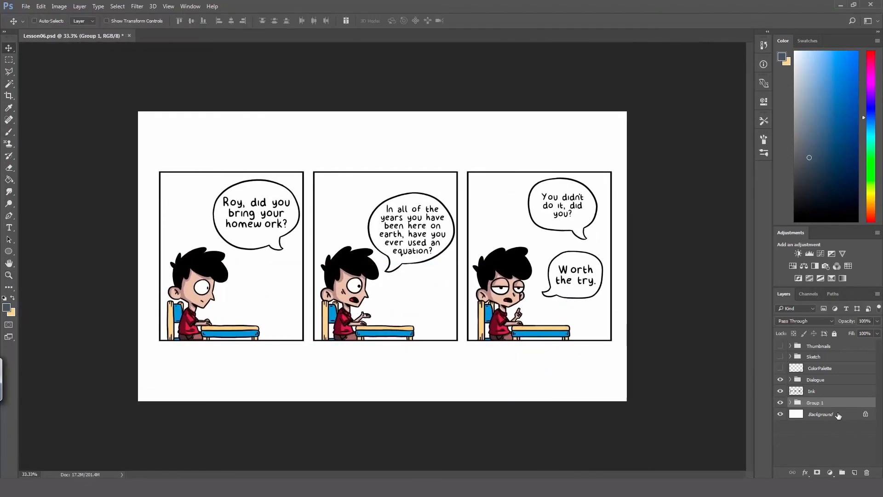
pyautogui.doubleClick(814, 403)
pyautogui.write('Color')
pyautogui.press('Return')
pyautogui.hotkey('ctrl', 's')
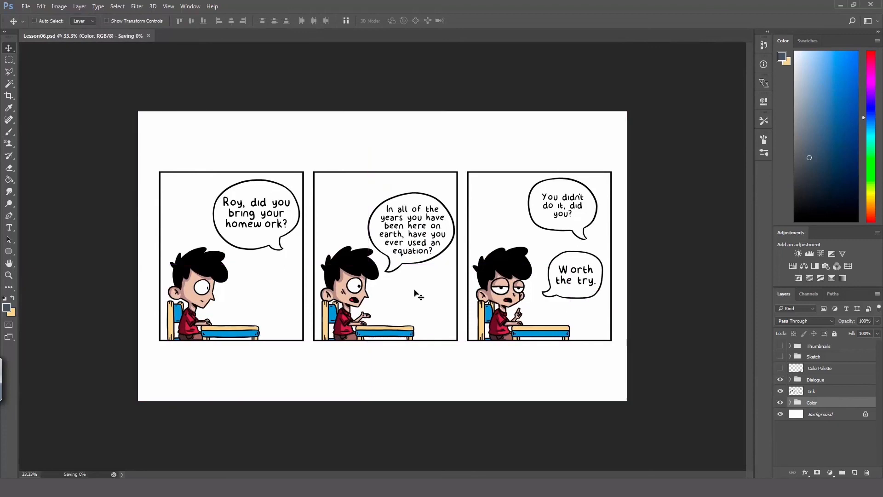